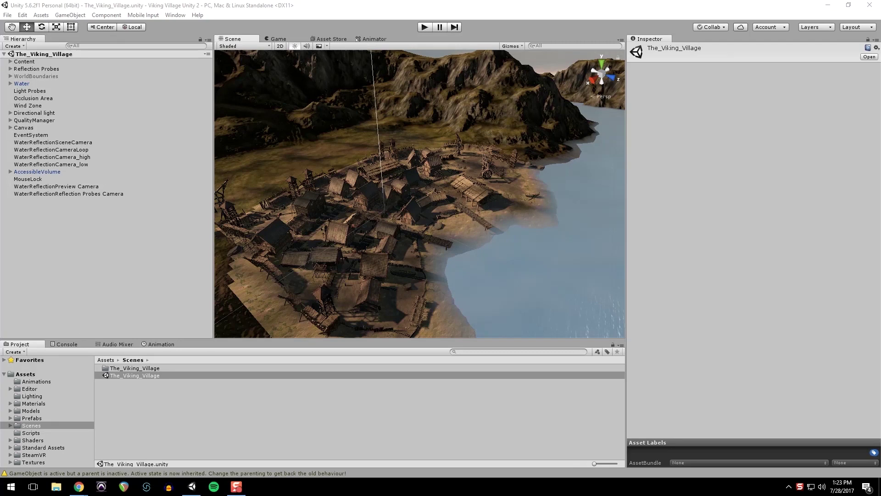
- Search the Asset Store for "unity viking" and open the free Viking Village sample project by Unity Technologies
click(333, 38)
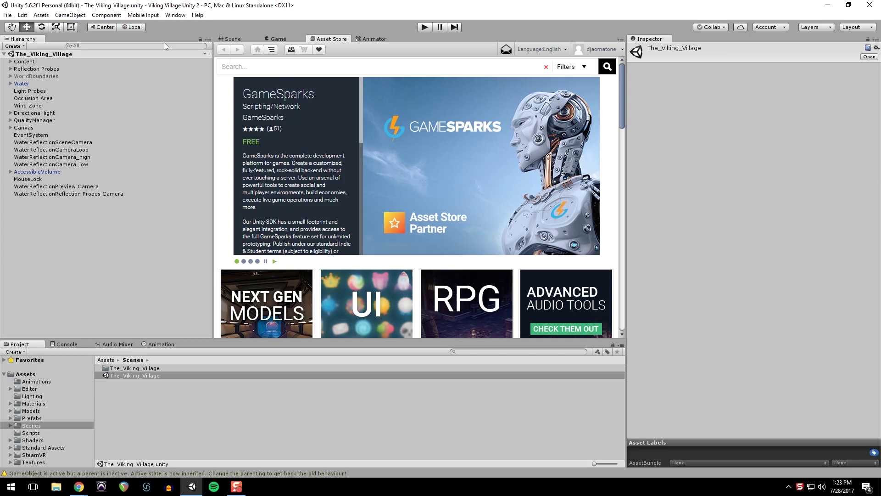
click(175, 15)
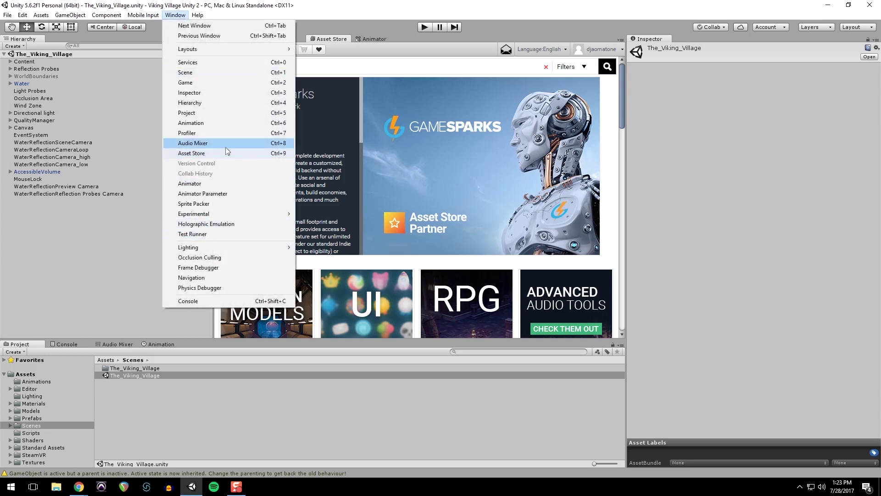
click(373, 72)
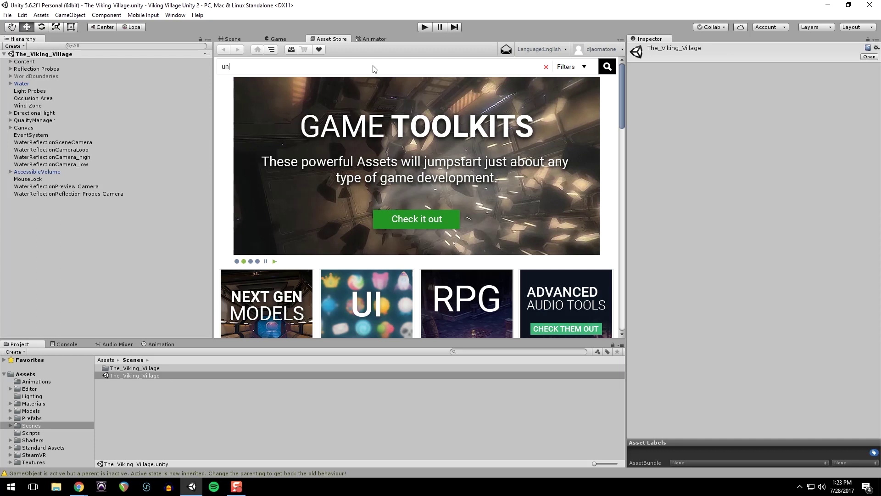
text(unity viking)
key(Return)
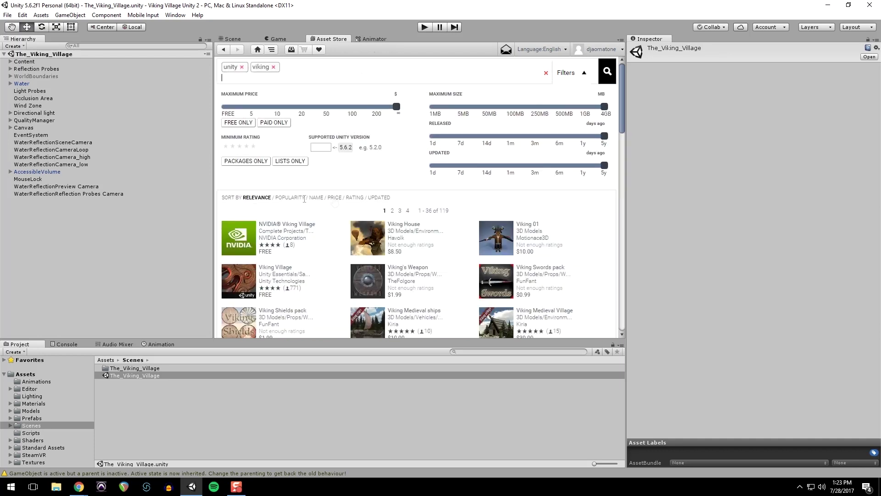
click(276, 267)
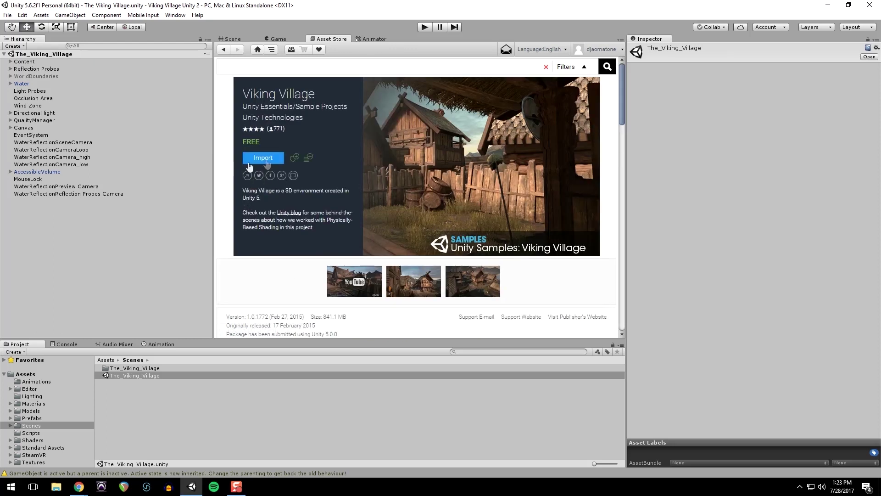
- Find Valve Corporation's SteamVR Plugin in the Asset Store and look through its package page
click(276, 158)
text(r)
key(Return)
click(279, 231)
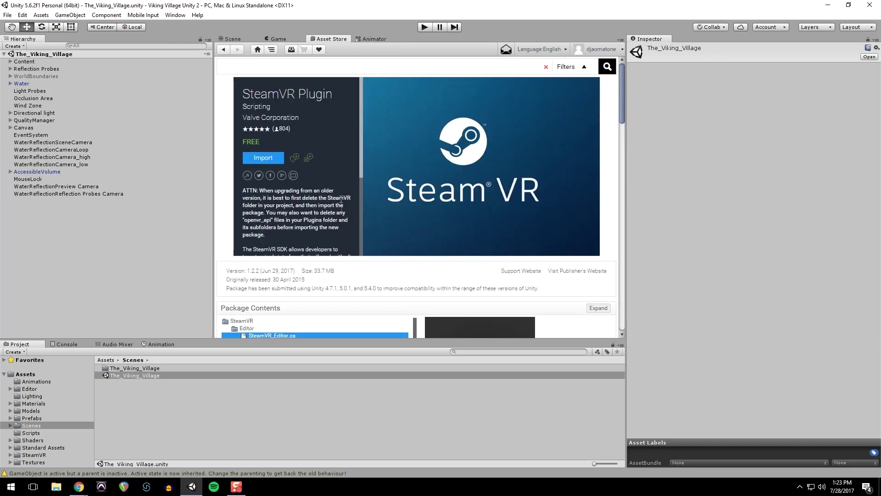
scroll(322, 181, down, 3)
scroll(322, 181, up, 3)
- View the reference images api updater.png and steam optimize.png from File Explorer, close them, and return to Unity's Scene view
click(56, 487)
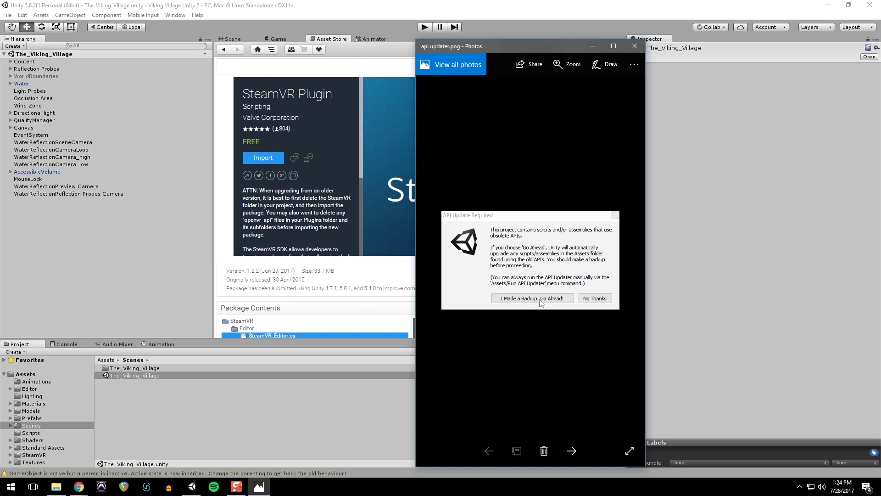
click(635, 46)
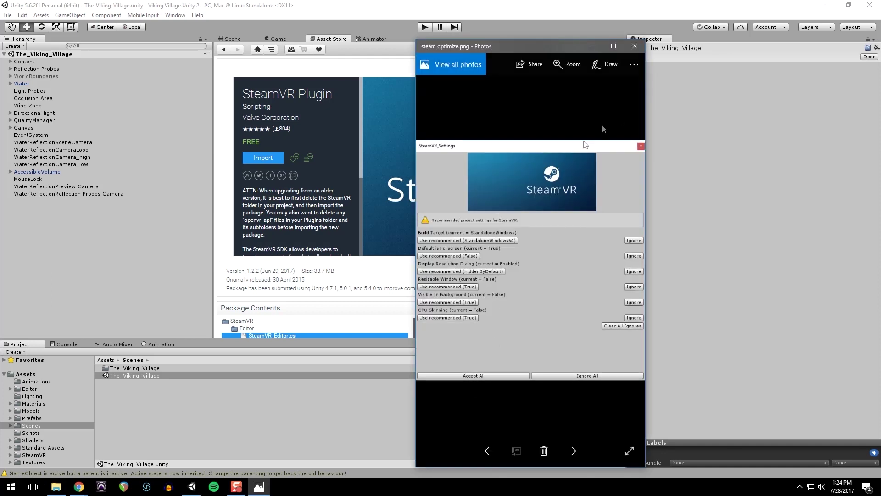
click(635, 46)
click(230, 38)
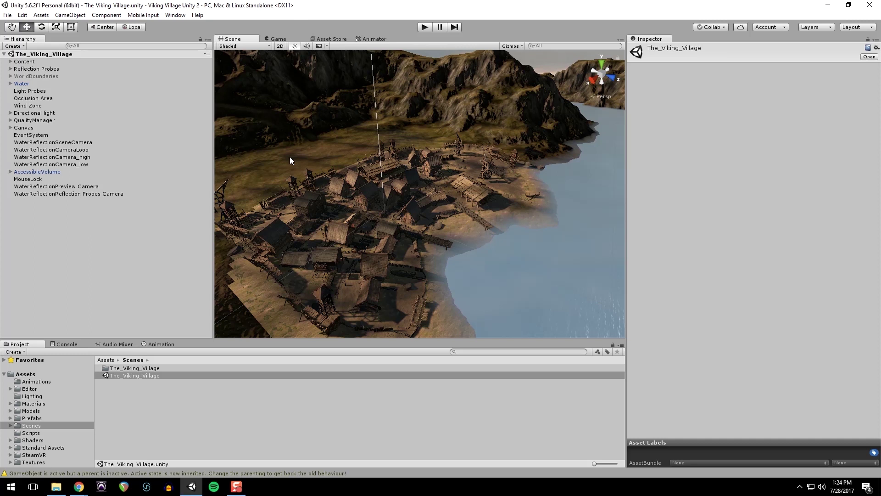
- Switch to a new Chrome window, go to fmod.com and open the FMOD download page
right_click(76, 490)
click(69, 436)
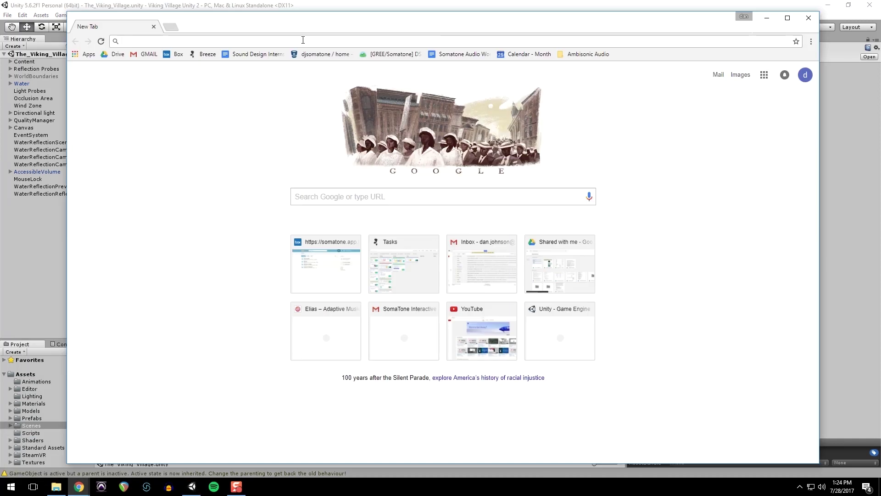
text(fmod)
key(Return)
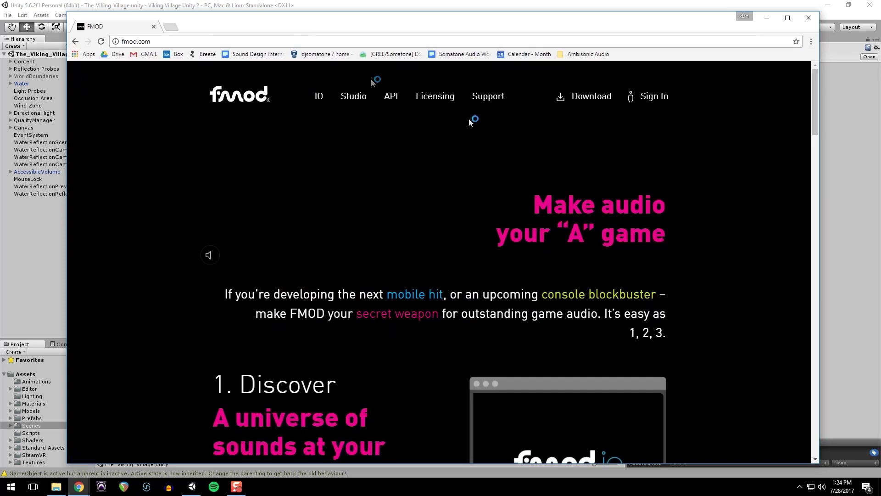
click(581, 104)
- Find the FMOD Studio Unity Integration section on the download page and check its listed version
scroll(416, 230, down, 10)
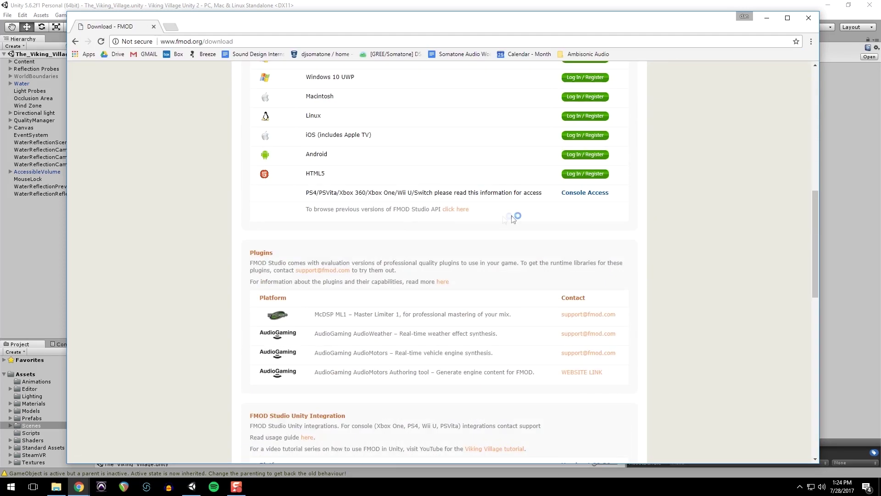
scroll(508, 226, down, 6)
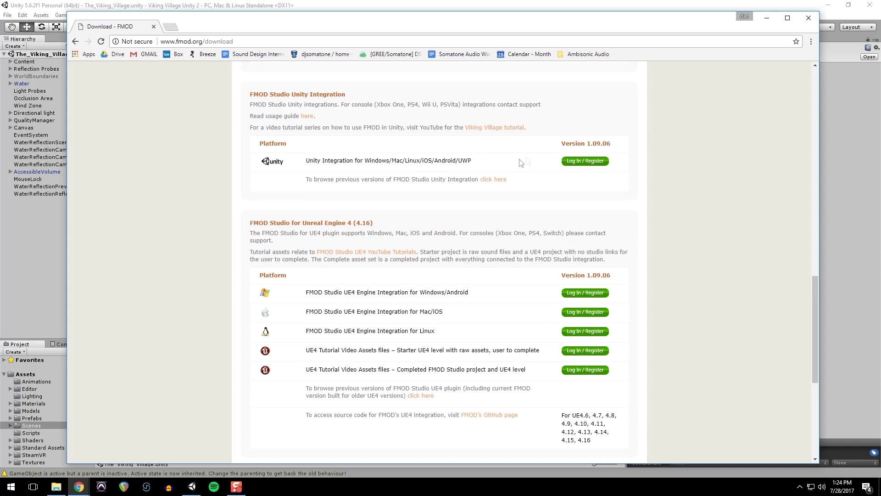
drag(566, 144, 612, 145)
click(550, 147)
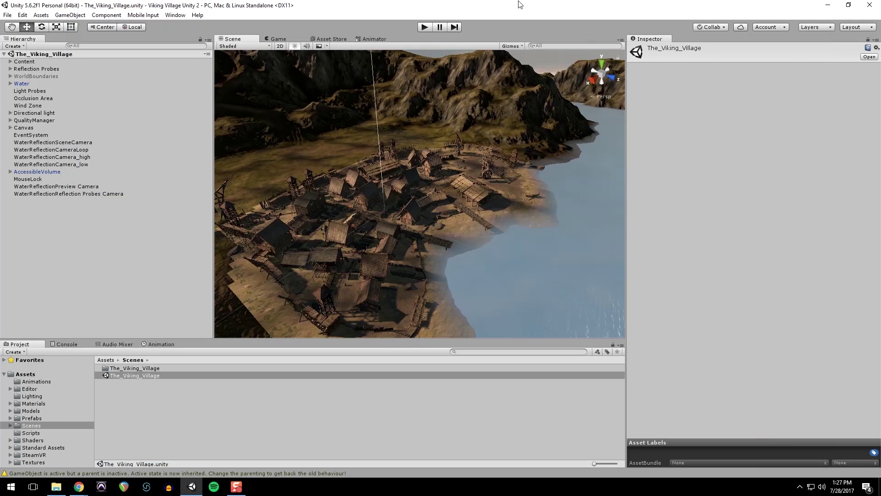
- Import the custom package fmodstudio11000_v2.unitypackage from the Downloads folder into the Unity project with all its files
click(40, 15)
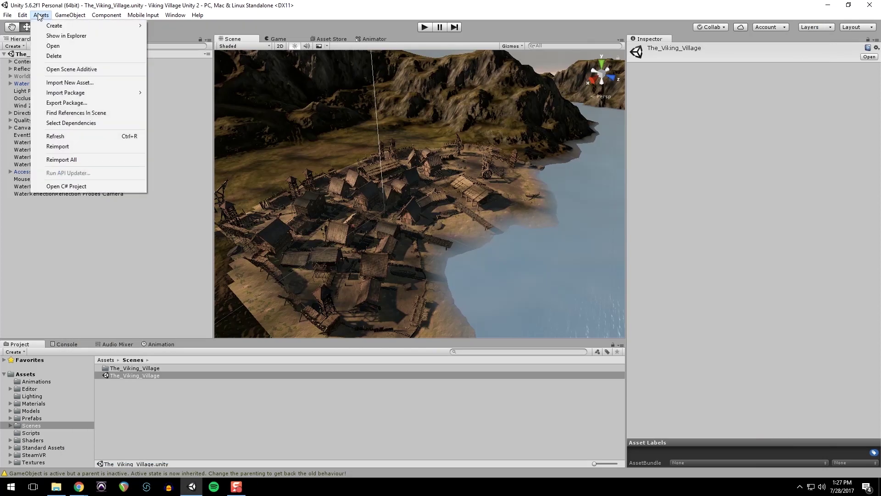
mouse_move(123, 95)
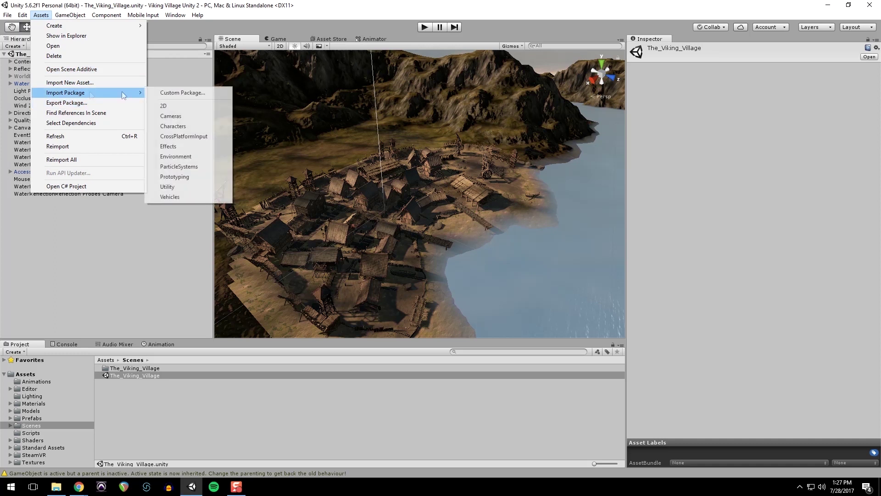
click(188, 94)
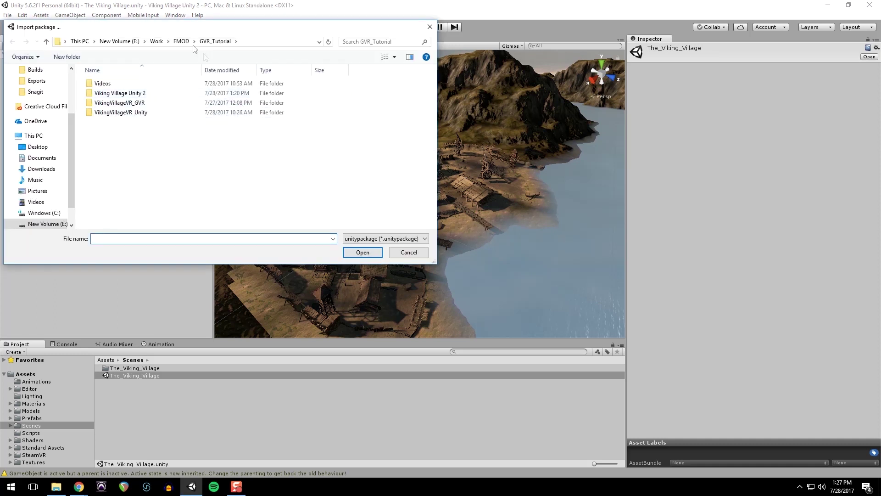
click(41, 169)
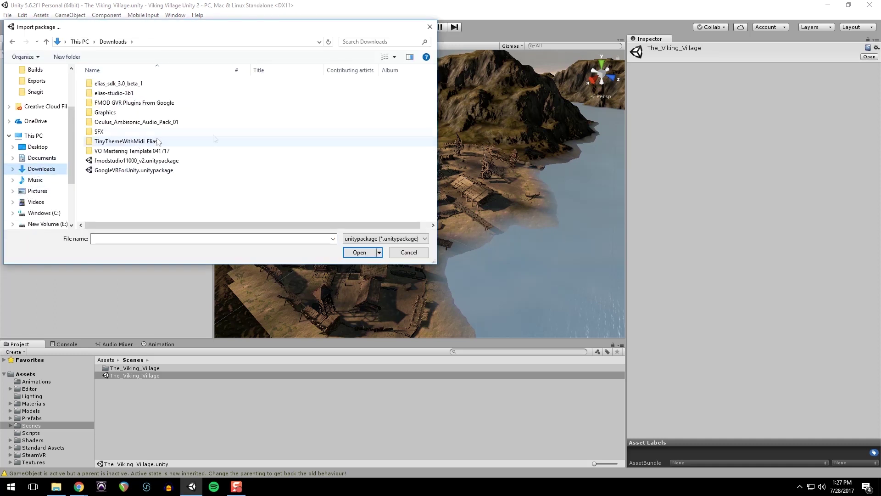
click(169, 161)
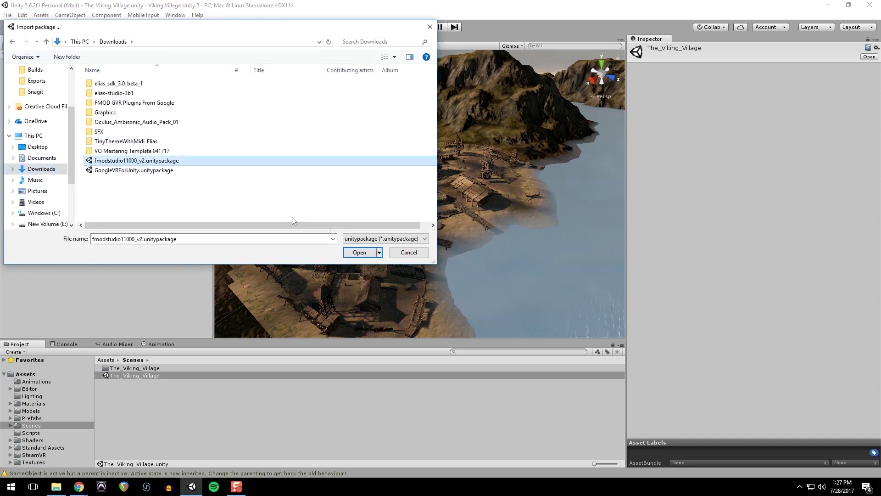
click(359, 253)
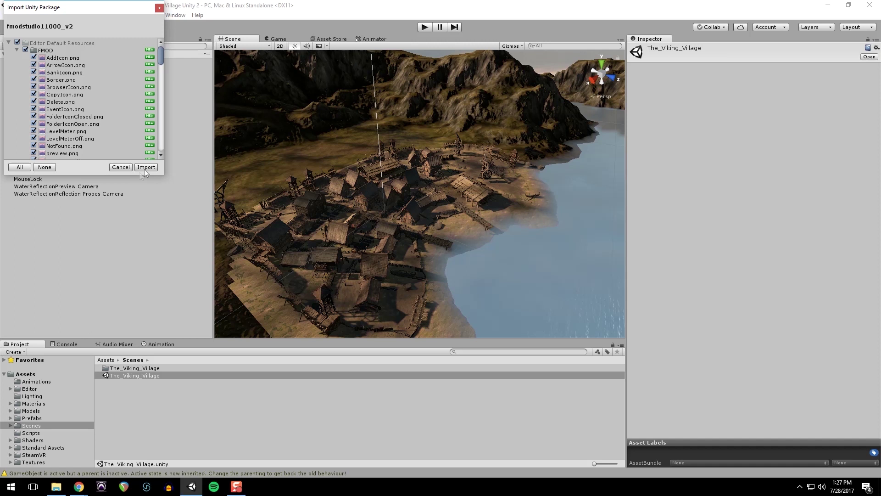
click(146, 167)
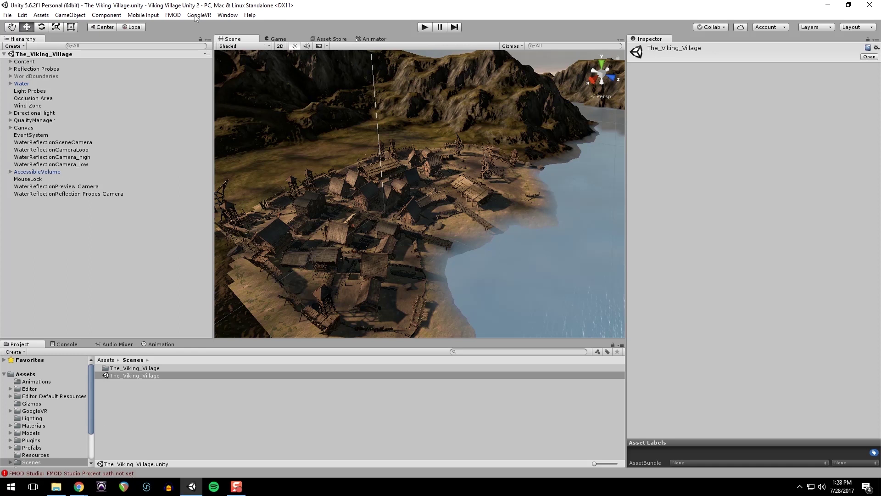
- Set the Studio Project Path in the FMOD settings to the FMOD Studio project in GVR_Tutorial's VikingVillageVR_GVR folder
click(173, 15)
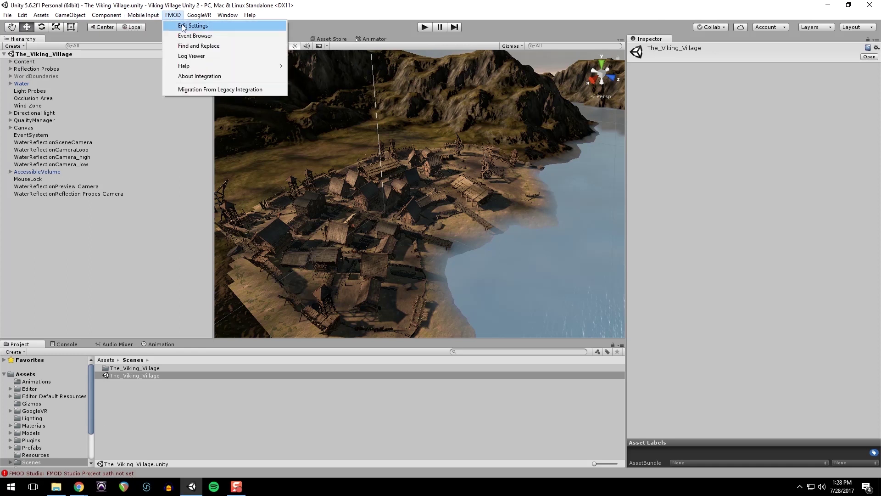
click(183, 26)
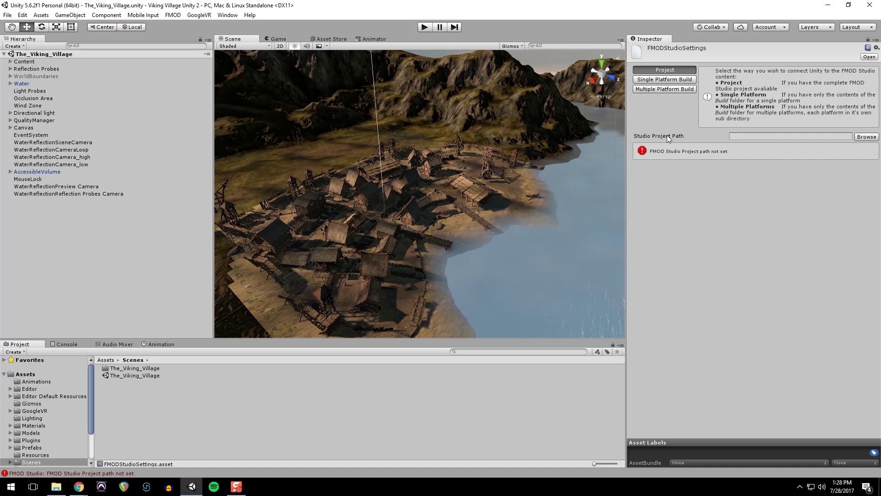
click(818, 138)
click(867, 137)
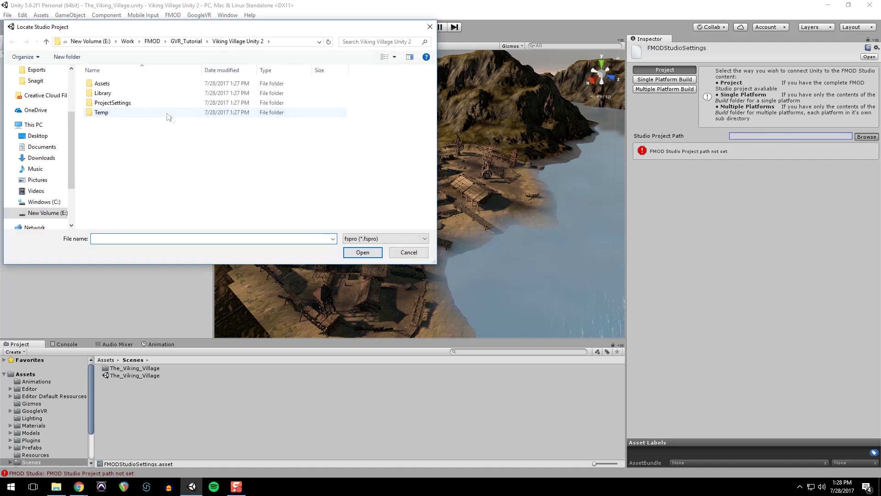
click(214, 41)
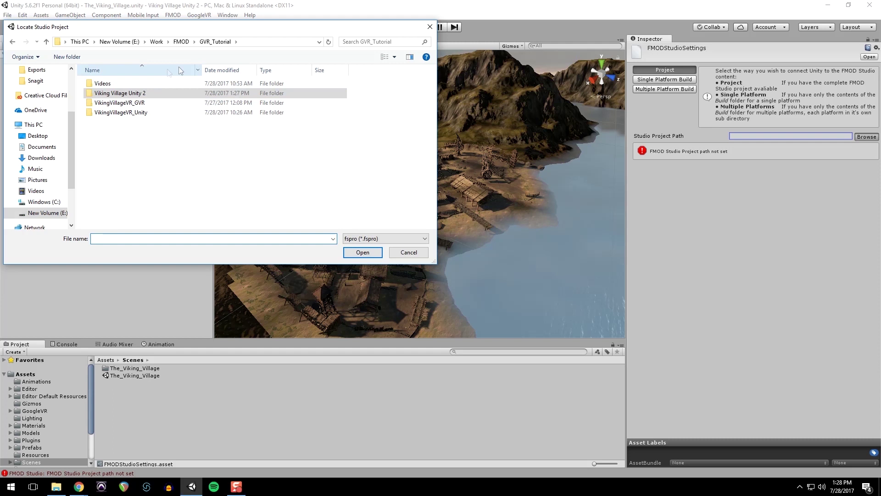
double_click(119, 103)
click(123, 151)
click(362, 252)
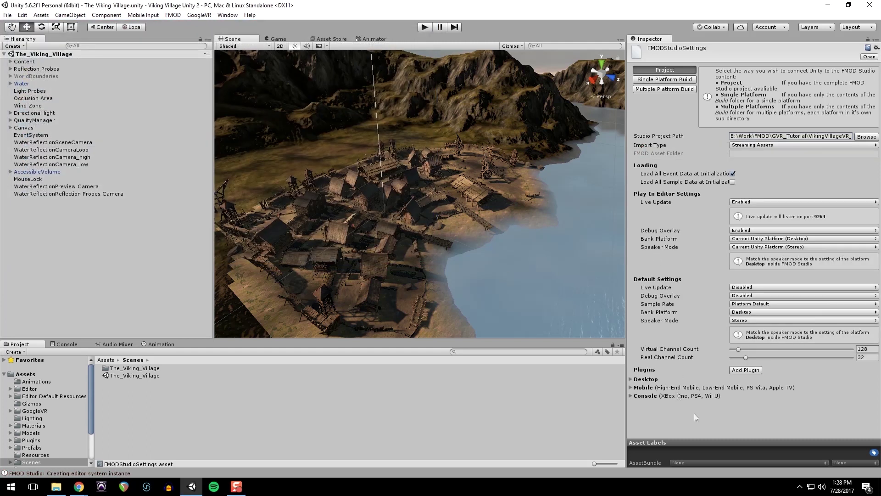
- Add a plugin named gvraudio to the FMOD Studio settings
click(741, 371)
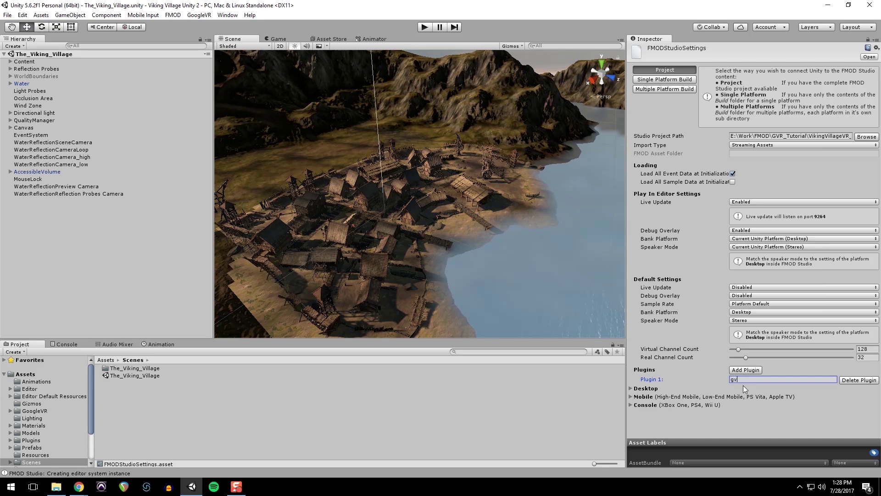
text(gvraudio)
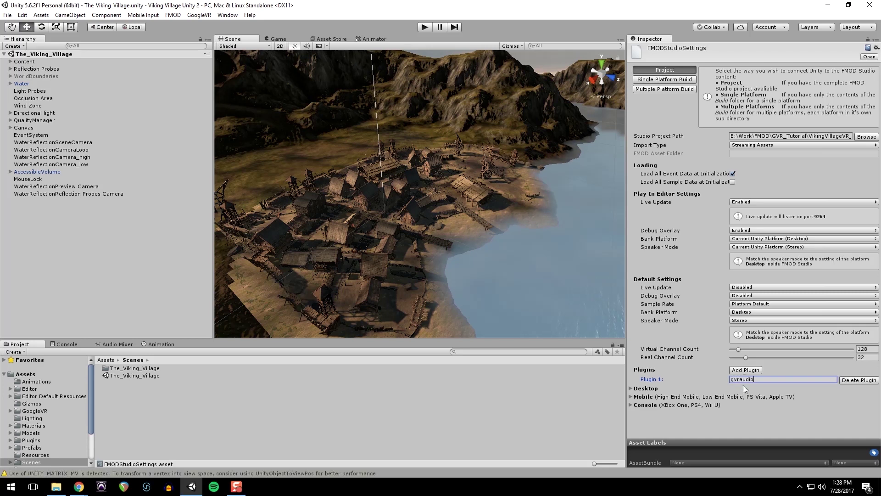
key(Tab)
- Delete MouseLock, AccessibleVolume, Canvas, EventSystem and QualityManager from the The_Viking_Village scene
mouse_move(390, 180)
right_down()
mouse_move(413, 185)
mouse_move(376, 189)
right_up()
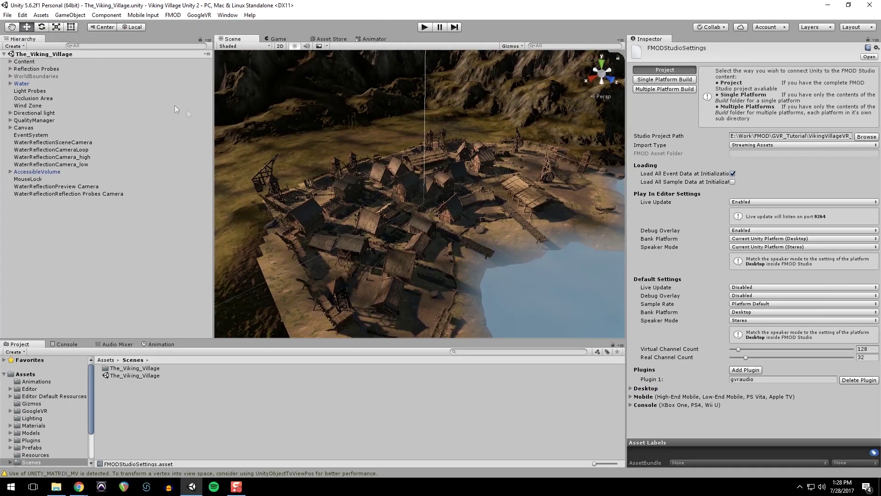
alt+drag(229, 182, 275, 204)
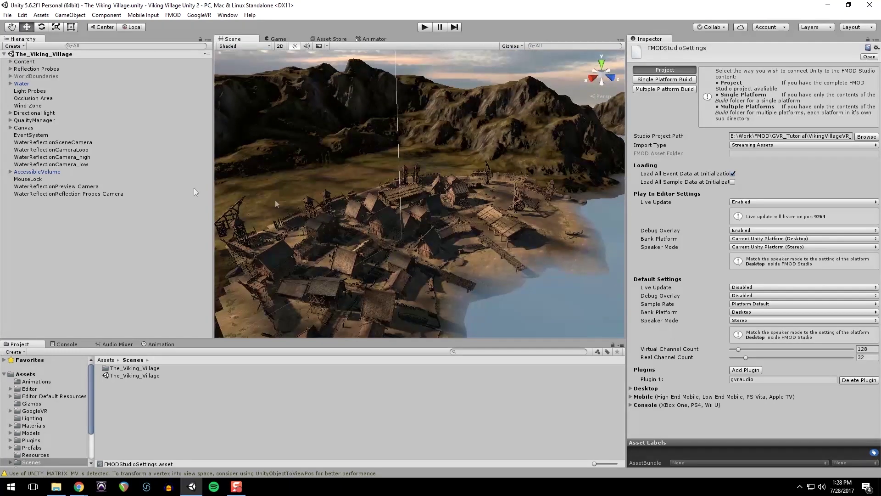
click(44, 179)
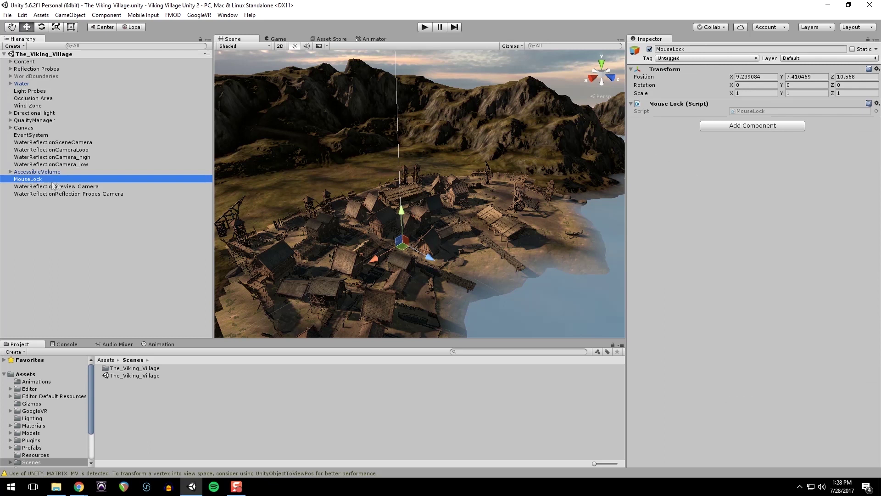
ctrl+click(44, 172)
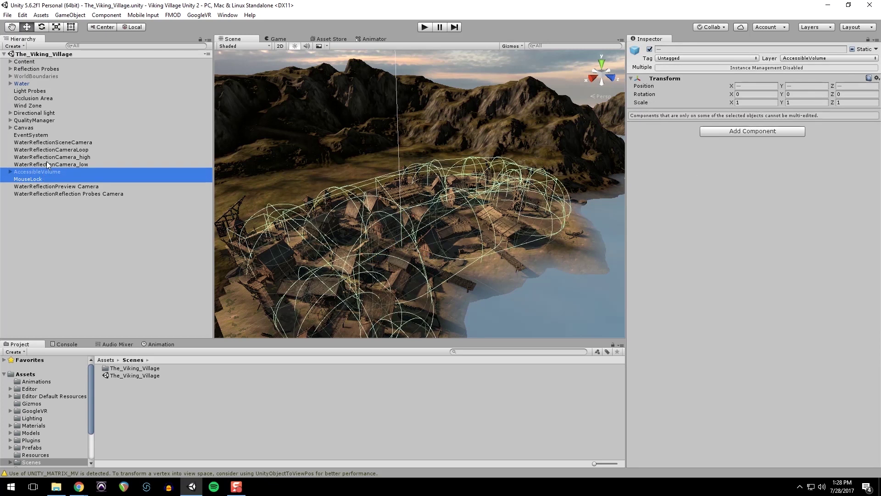
ctrl+click(27, 128)
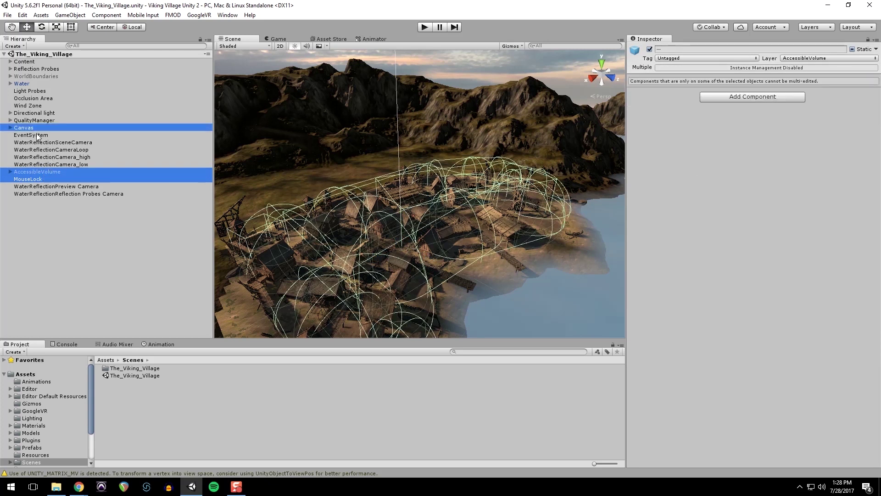
ctrl+click(30, 134)
ctrl+click(32, 120)
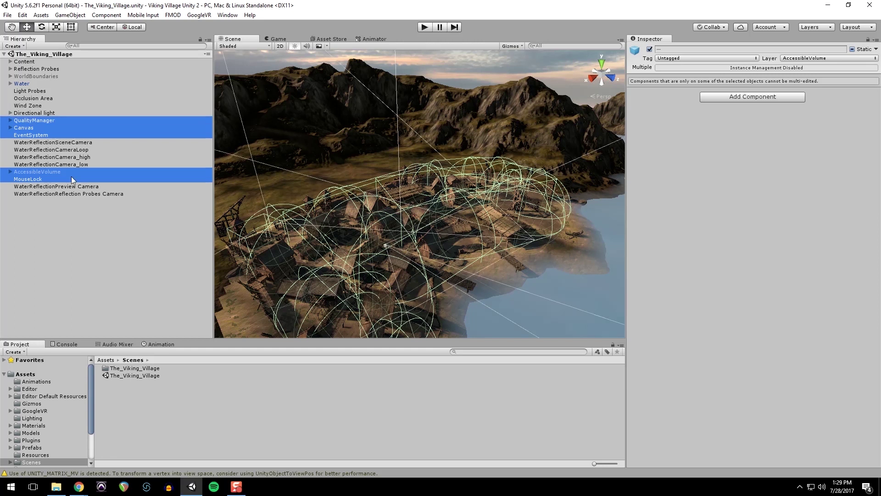
key(Delete)
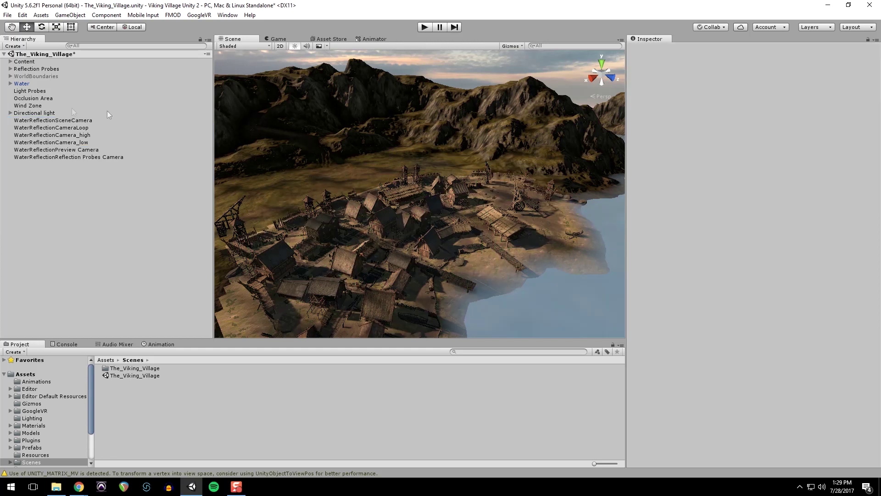
- Place SteamVR's [CameraRig] prefab on the open village ground at about X -70.7, Y 4.5, Z 18.1, and add the [SteamVR] prefab to the scene
alt+drag(459, 236, 486, 228)
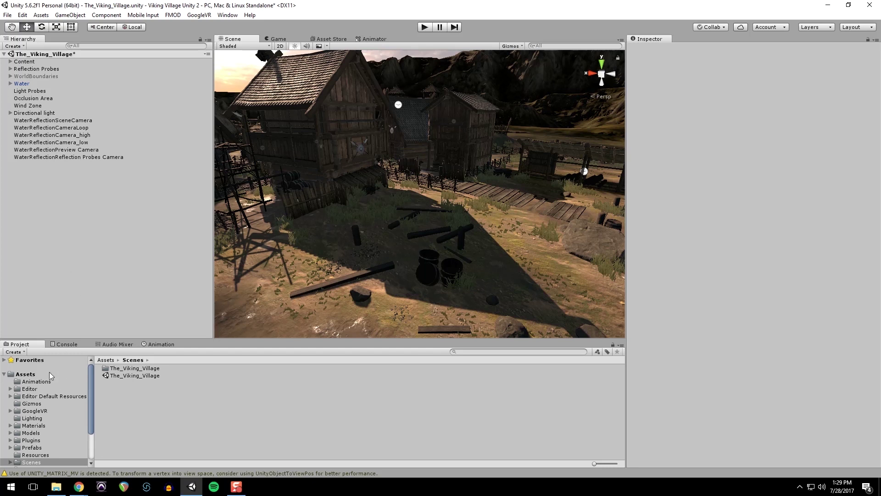
scroll(32, 386, down, 3)
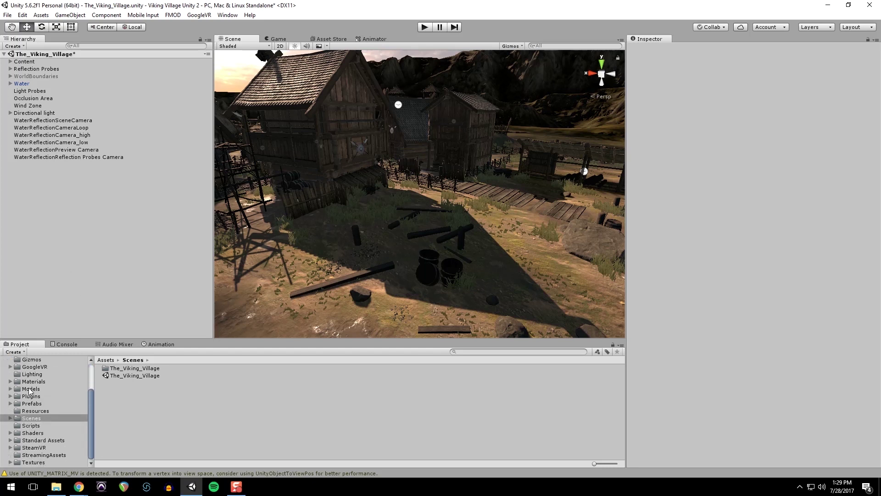
click(36, 448)
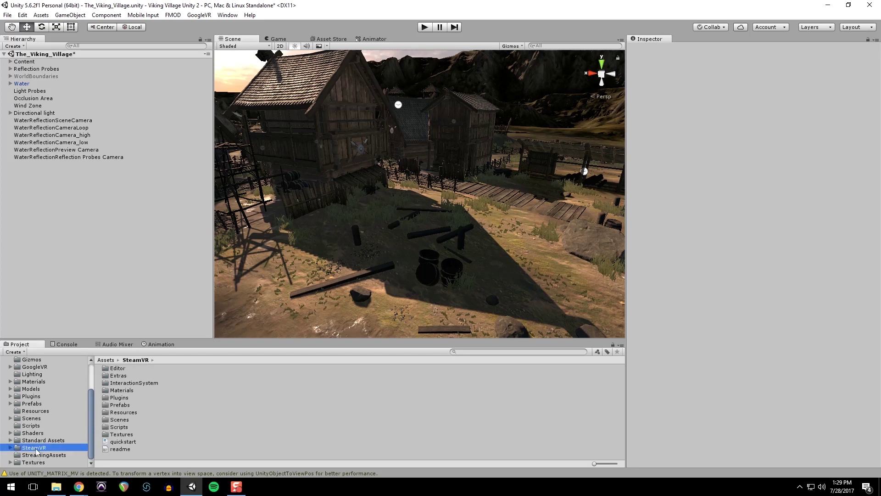
double_click(120, 405)
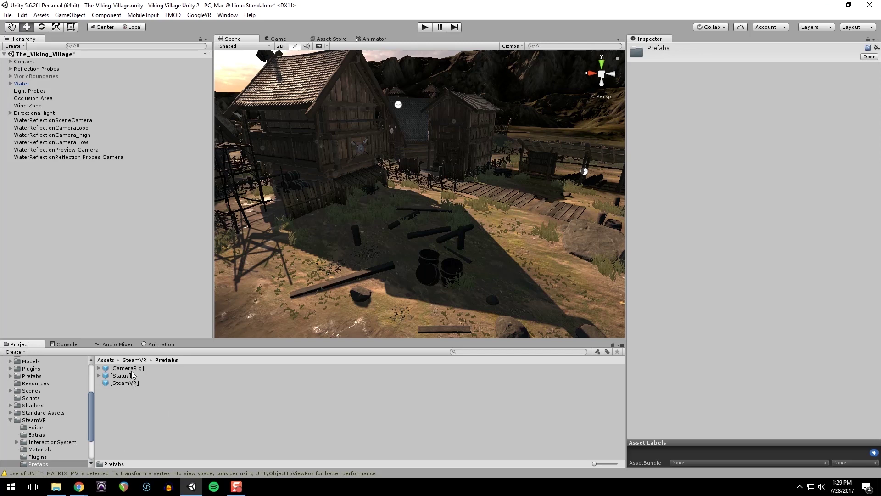
right_drag(359, 297, 551, 296)
right_drag(452, 297, 420, 275)
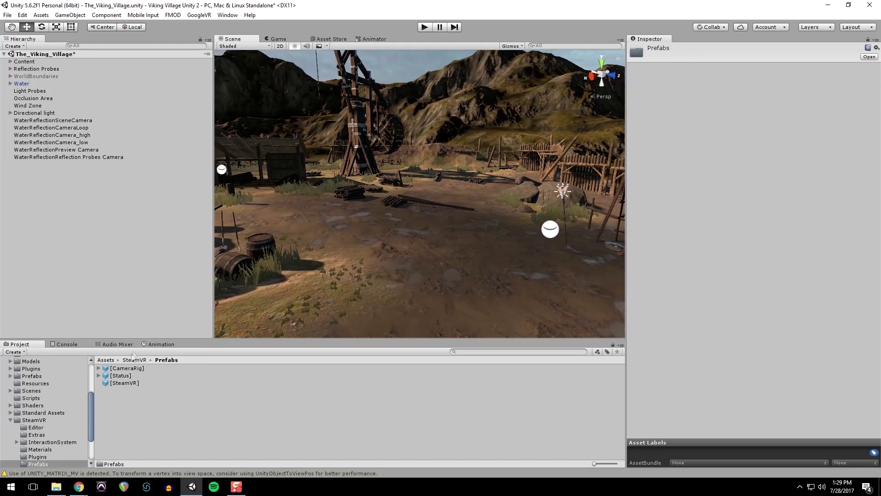
drag(126, 368, 426, 247)
drag(124, 382, 47, 197)
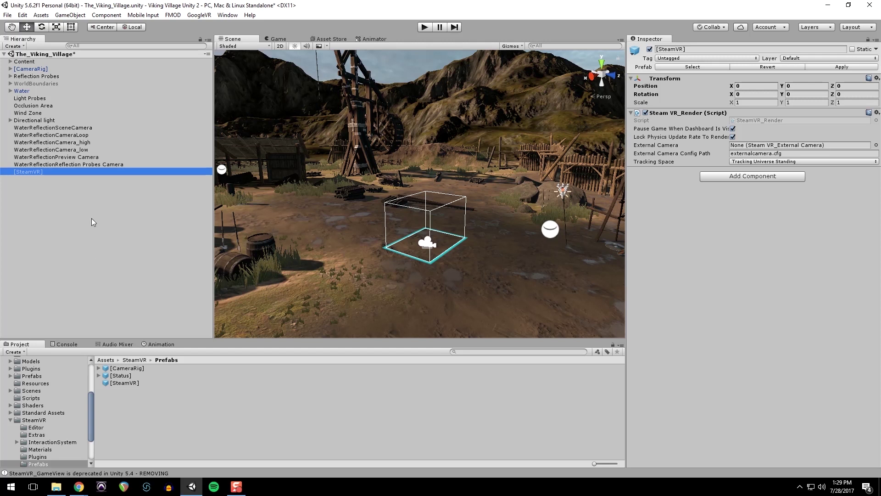
- Reorder the scene hierarchy so that [CameraRig] sits directly below [SteamVR]
click(90, 205)
drag(39, 73, 47, 201)
click(108, 210)
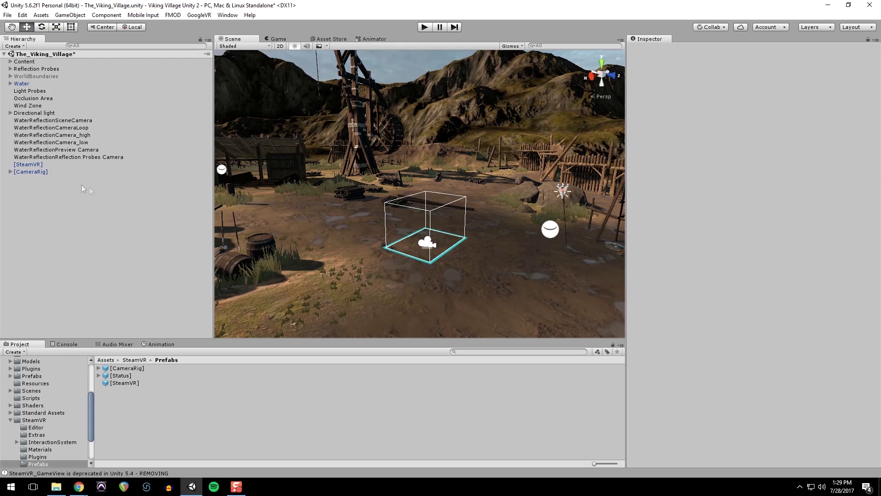
- Disable the Audio Listener on Camera (ears) under the [CameraRig]'s Camera (head)
click(48, 172)
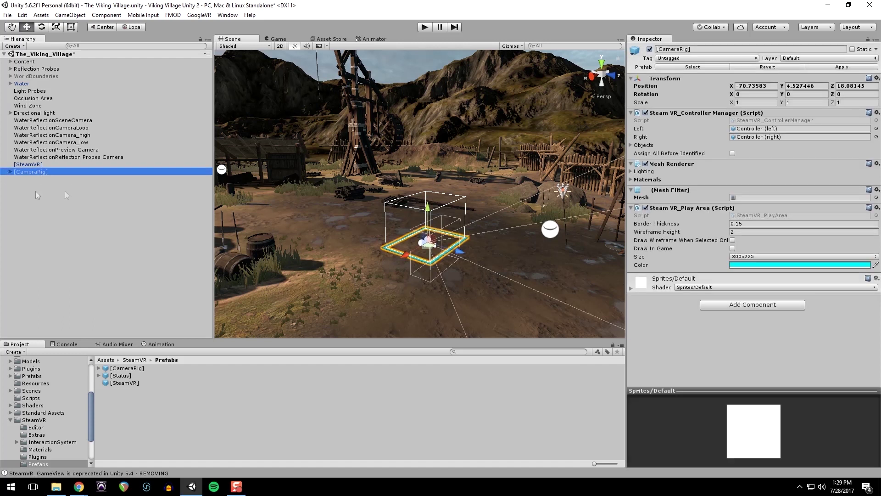
click(10, 172)
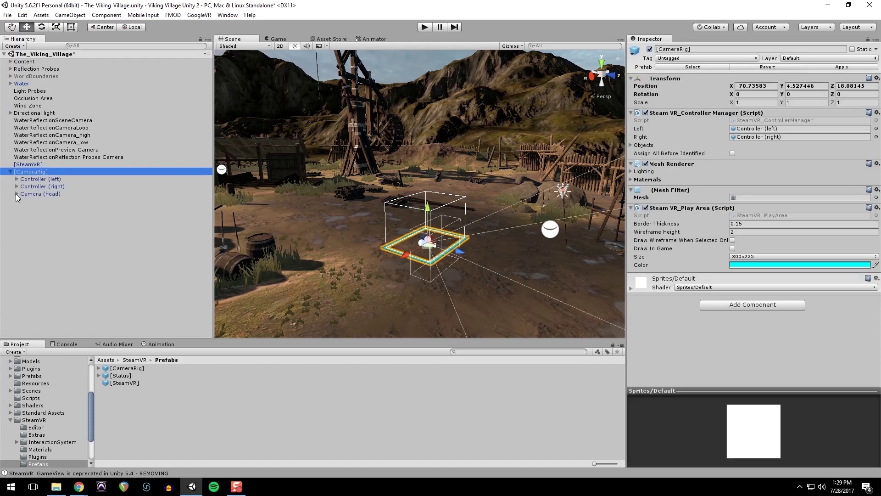
click(16, 194)
click(44, 201)
key(Down)
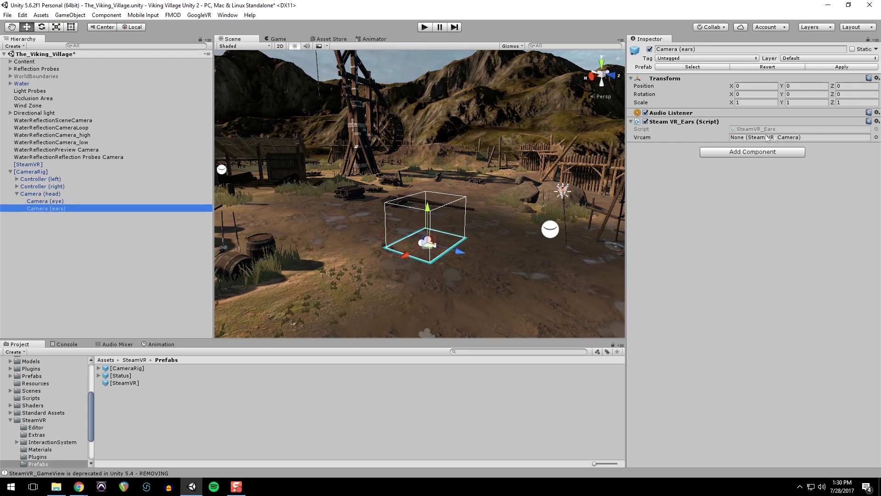
click(645, 113)
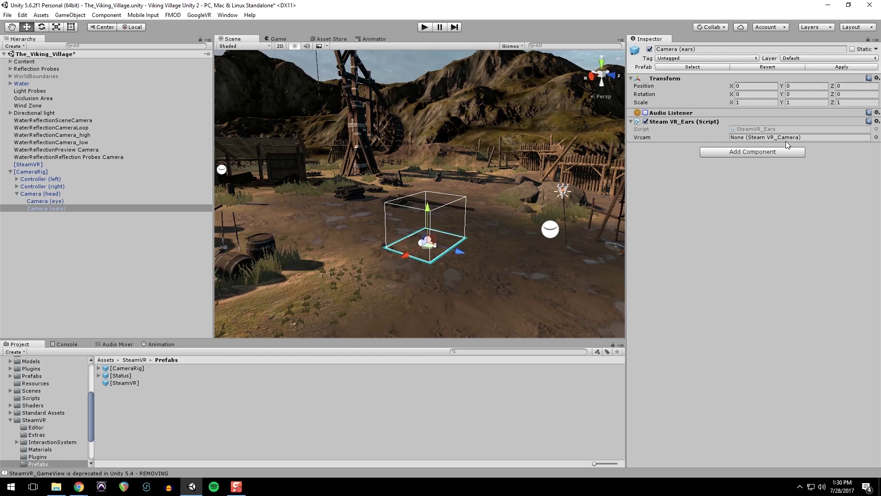
- Add an FMOD Studio Listener component to Camera (ears)
click(764, 153)
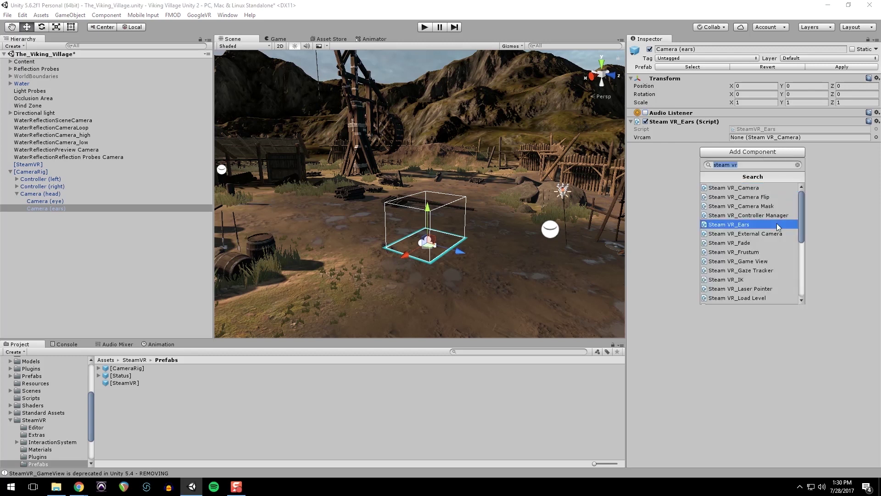
text(fmod)
key(Down)
key(Down)
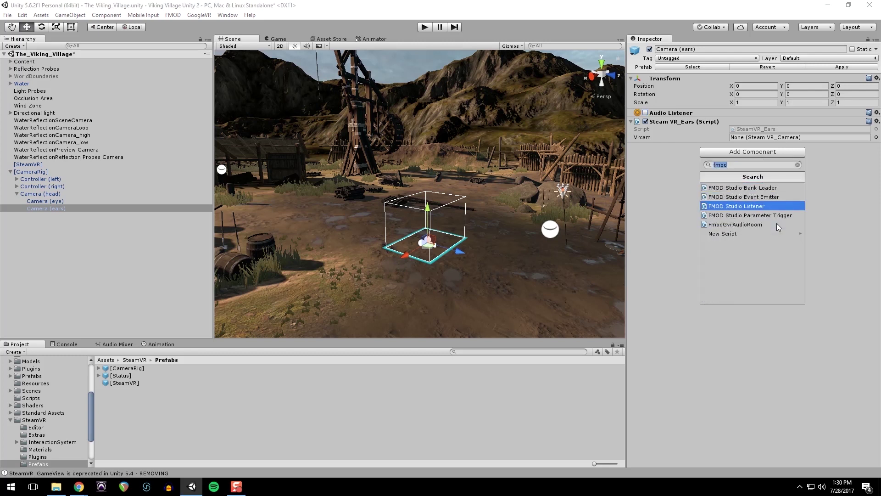
key(Return)
- Create an empty game object at the scene's root level and name it FMOD soundfield
click(37, 201)
right_click(37, 200)
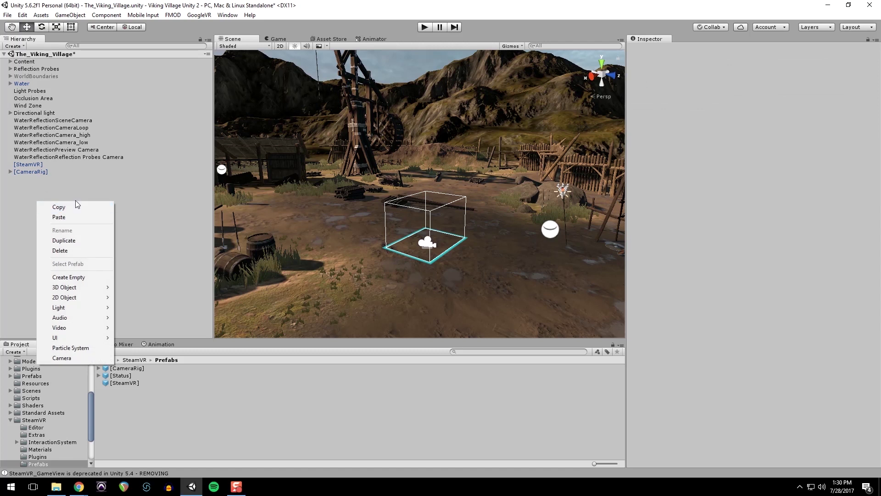
click(89, 275)
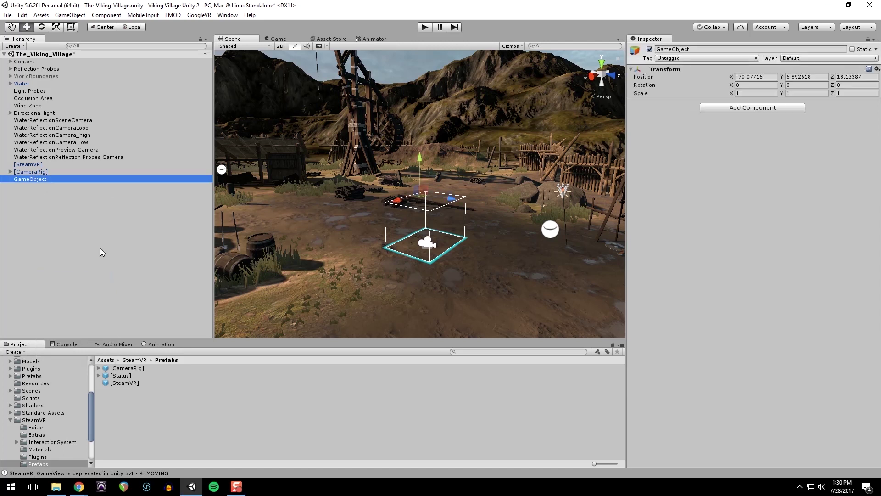
click(28, 179)
text(FMOD)
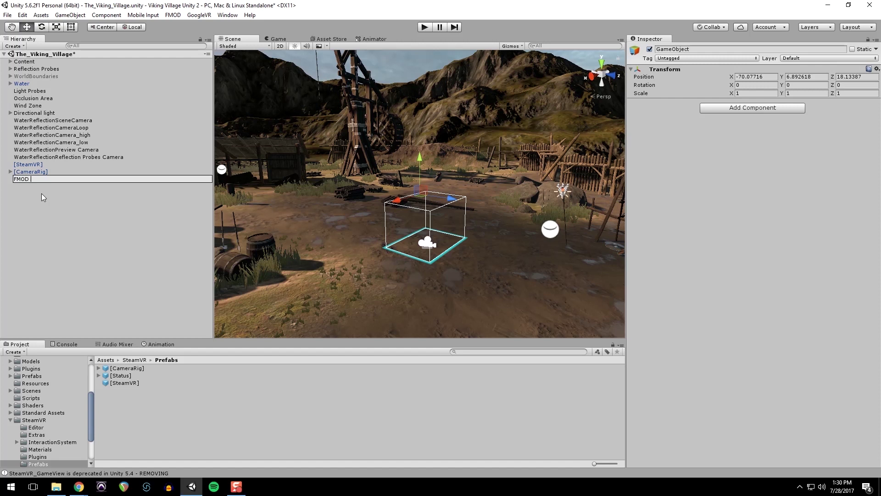
text( soundfield)
key(Return)
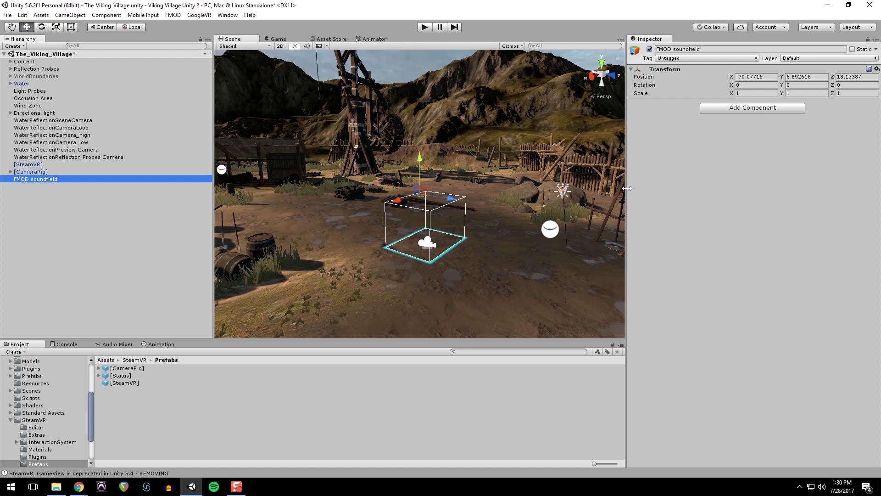
- Add an FMOD Studio Event Emitter to FMOD soundfield, with Play Event set to Object Start and Stop Event to Object Destroy
click(783, 108)
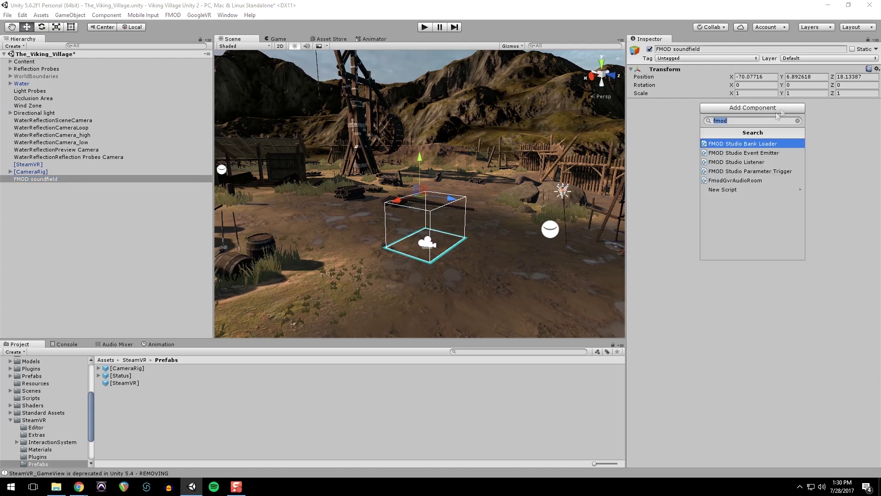
click(766, 153)
click(756, 112)
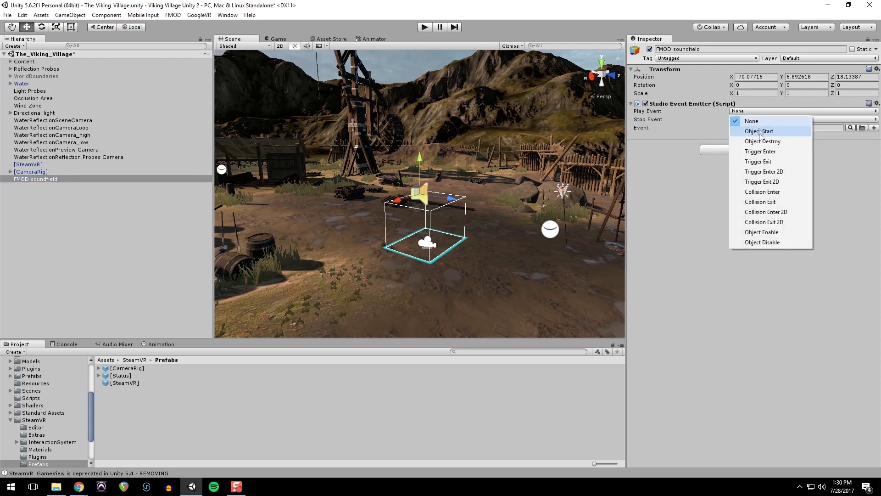
click(760, 131)
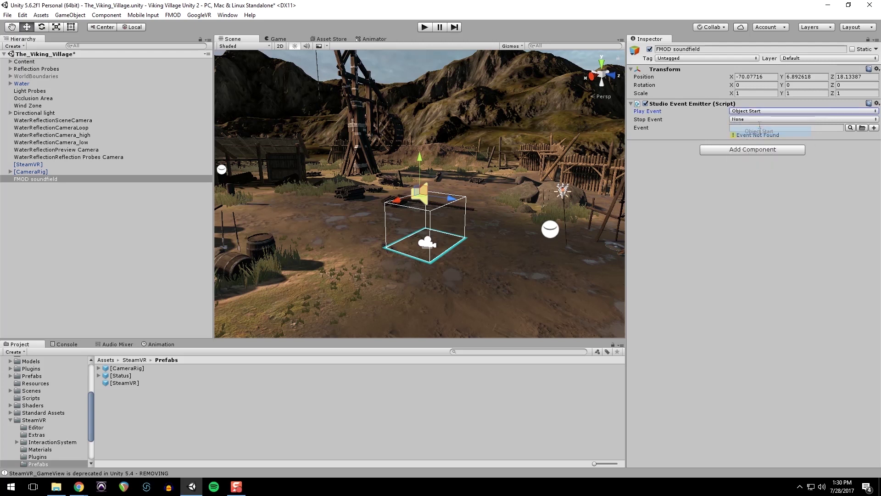
click(762, 120)
click(764, 150)
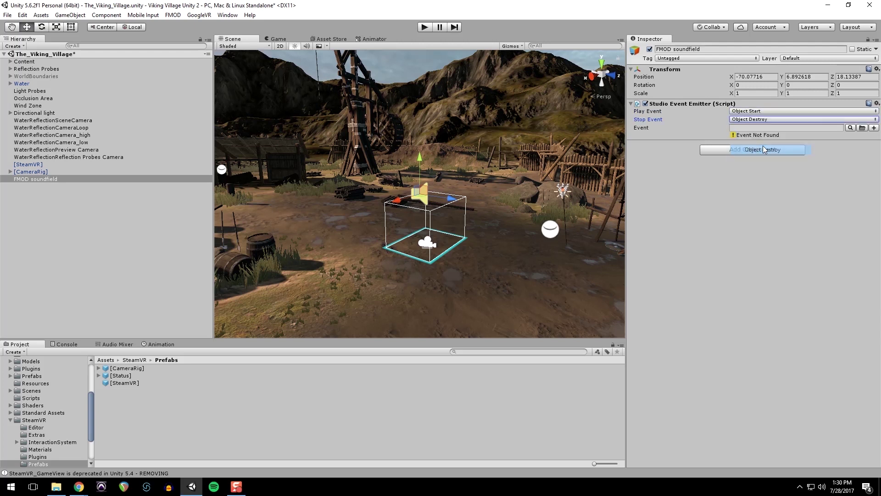
- Assign the ambience_soundfield event from the ambience folder to the FMOD soundfield emitter
click(851, 128)
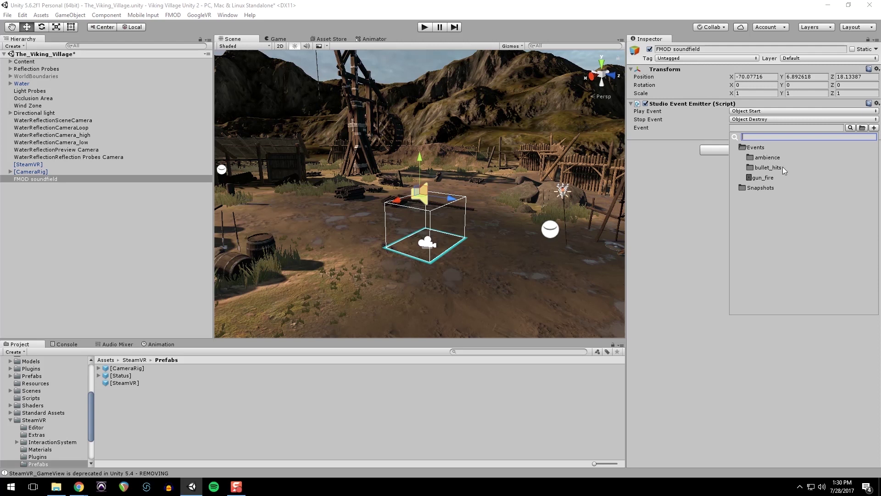
click(776, 158)
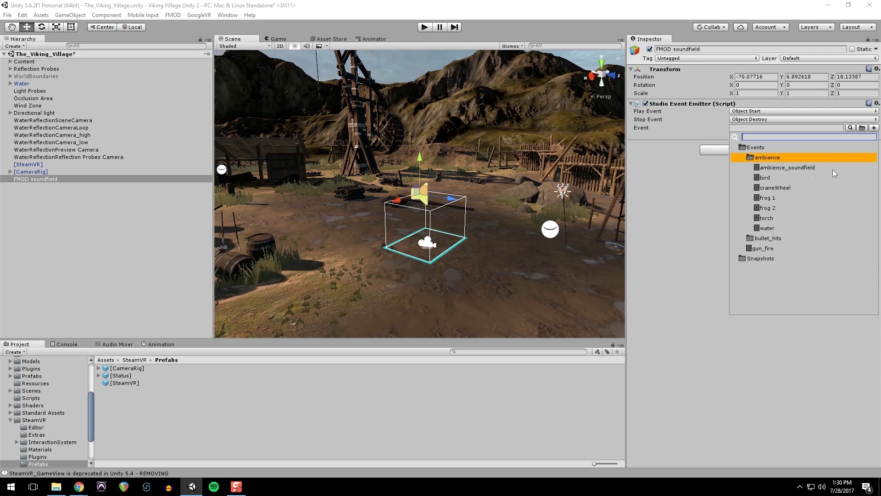
click(799, 168)
double_click(798, 167)
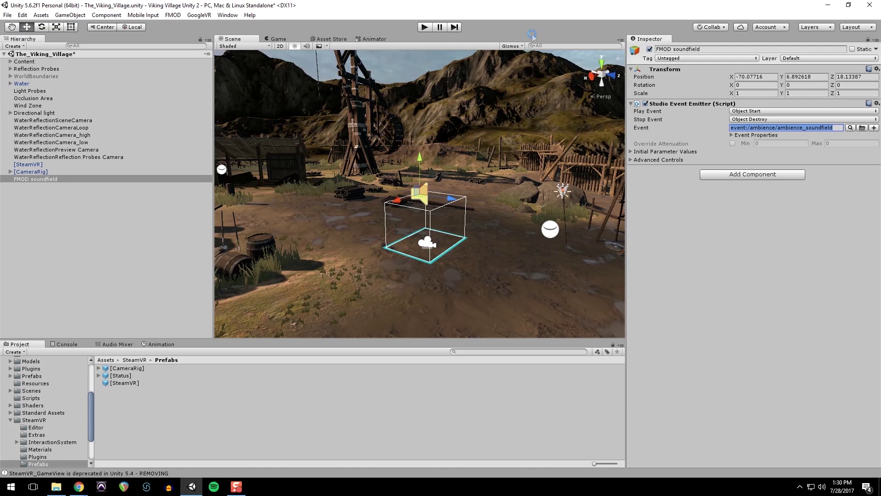
- Save the scene and run it briefly in play mode to test the ambience audio
key(ctrl+s)
click(425, 27)
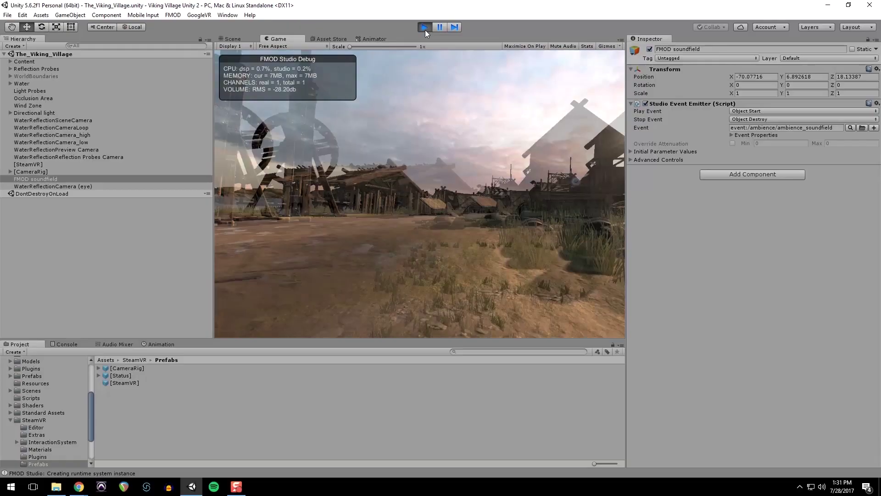
click(425, 28)
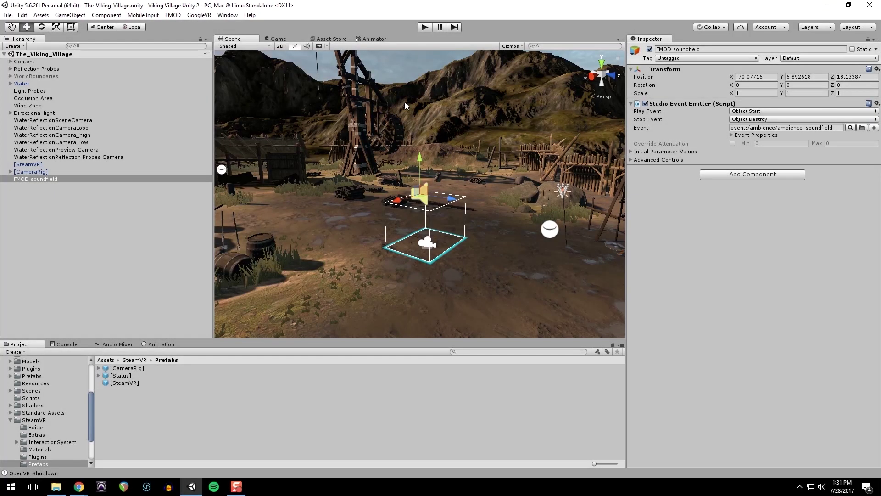
- Review where the FMOD soundfield emitter sits relative to the camera rig and check the listener components on Camera (ears)
right_drag(69, 164, 53, 193)
click(74, 179)
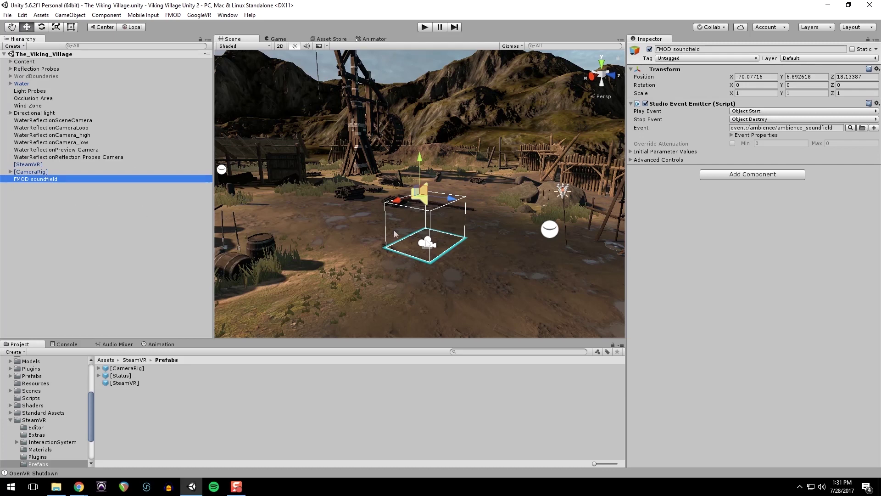
right_drag(394, 230, 574, 236)
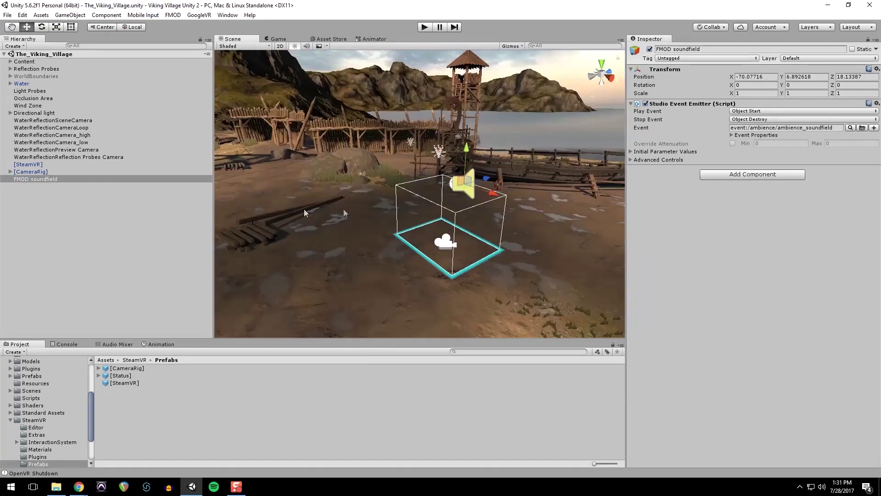
alt+drag(344, 213, 448, 199)
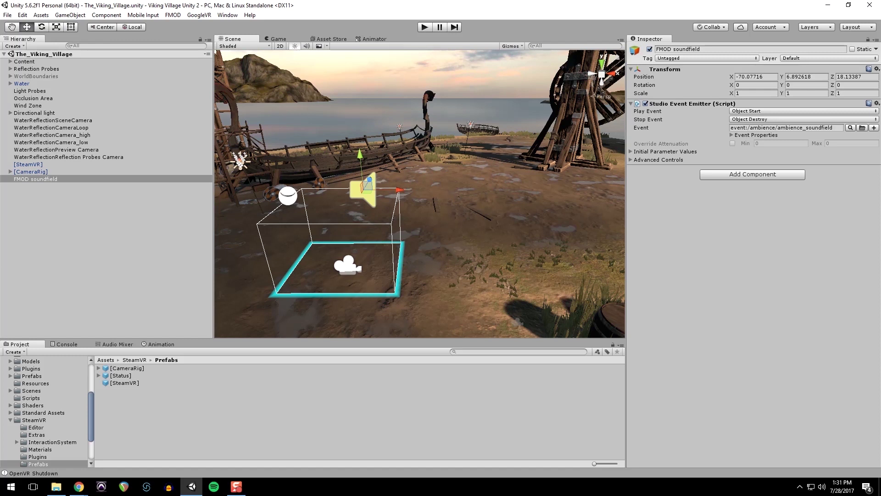
click(10, 171)
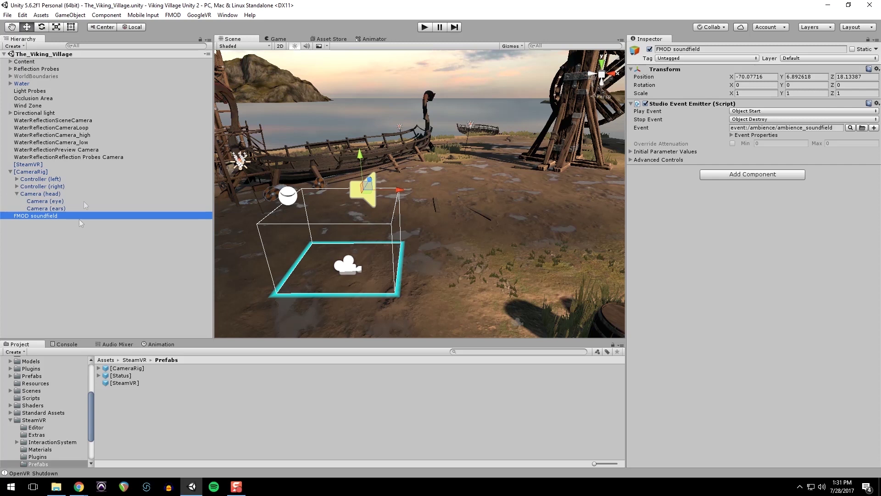
click(70, 209)
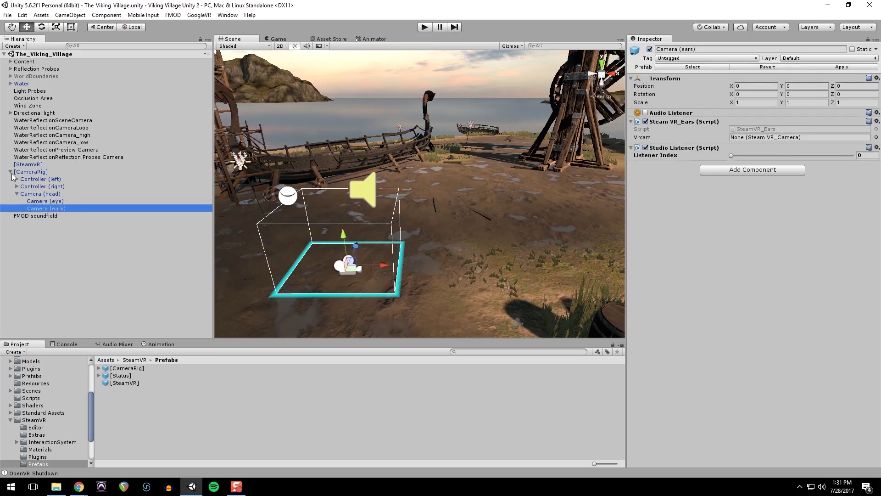
click(10, 172)
- Move the FMOD soundfield emitter directly above the camera rig, to about X -70.67 and Y 6.64
click(360, 189)
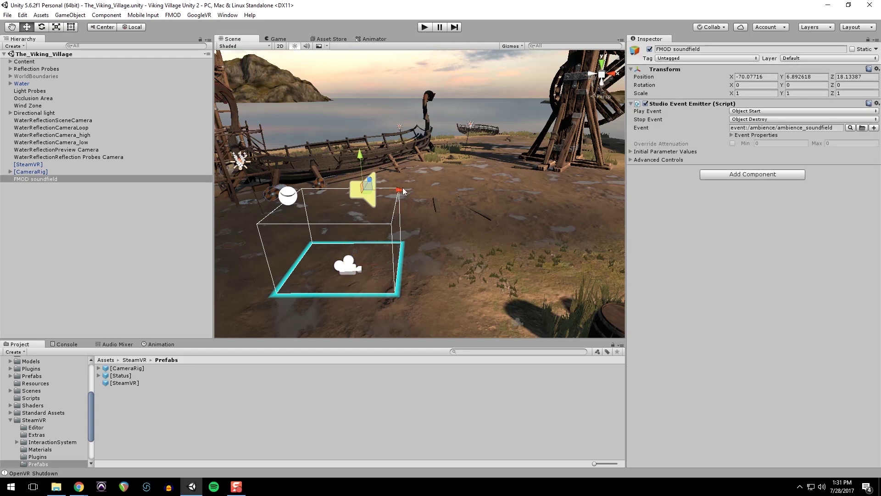
drag(404, 191, 381, 191)
drag(338, 153, 340, 166)
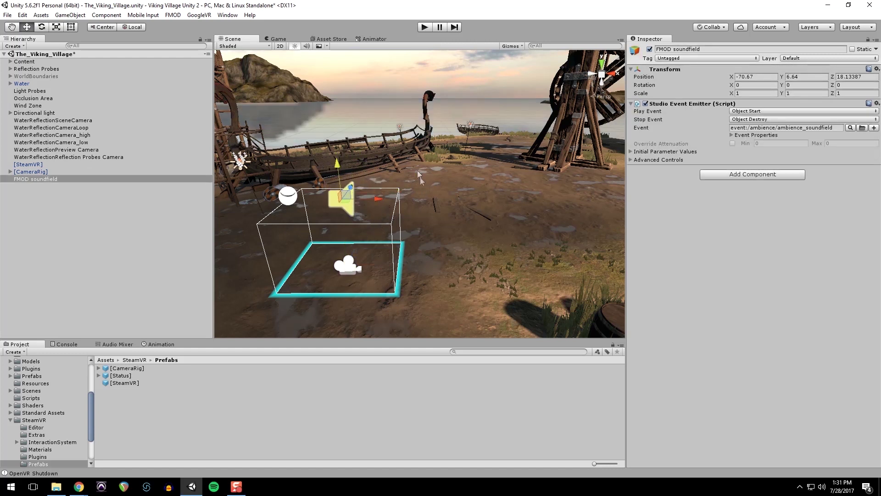
click(89, 203)
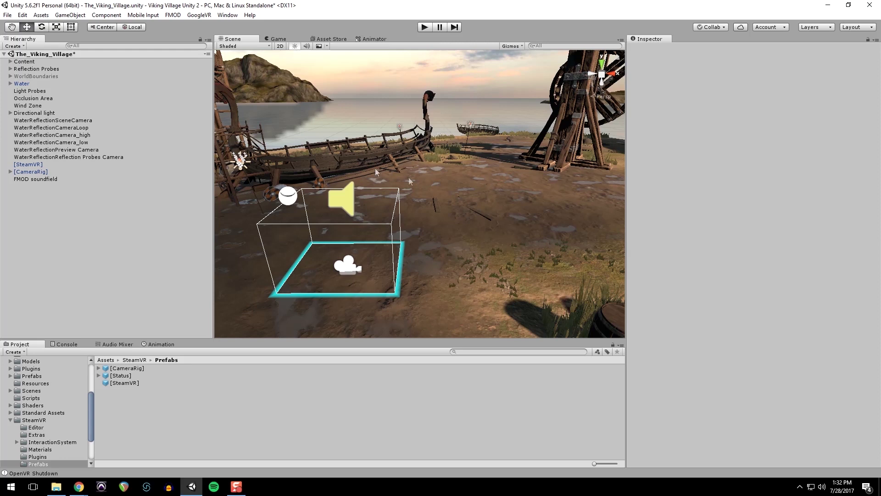
right_drag(396, 162, 356, 168)
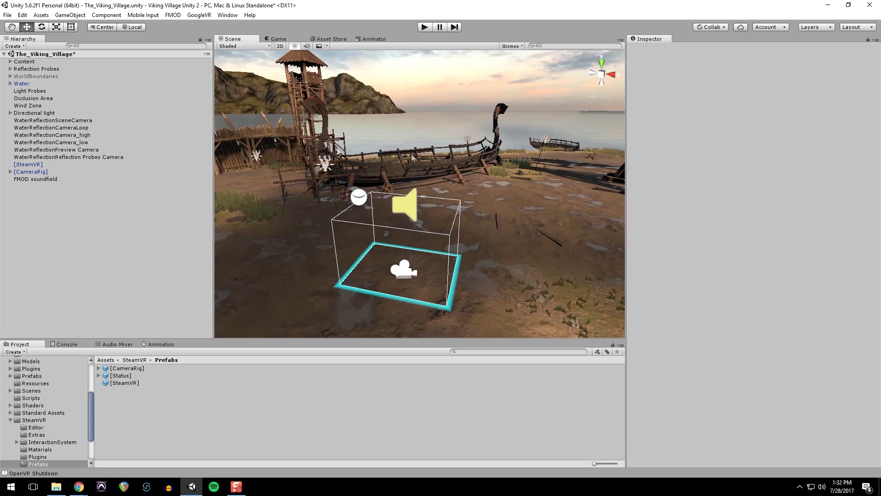
- Create an empty game object in the scene and name it FMOD water
right_click(52, 210)
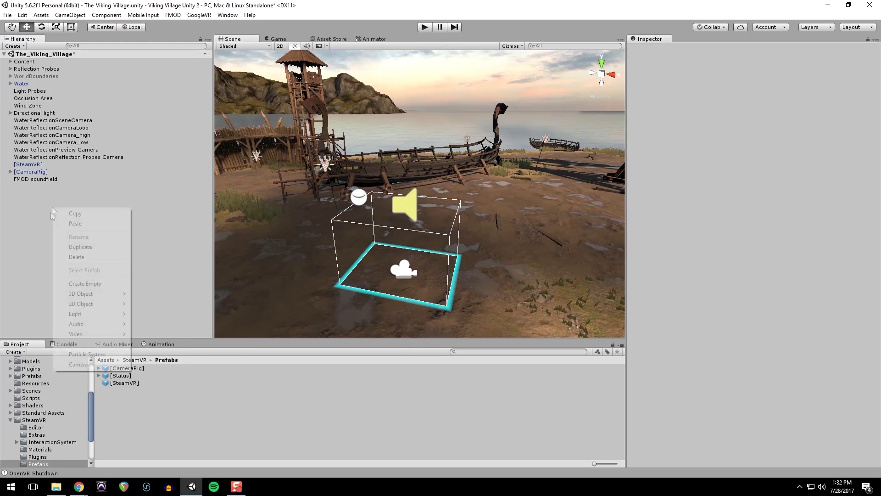
click(87, 283)
double_click(37, 187)
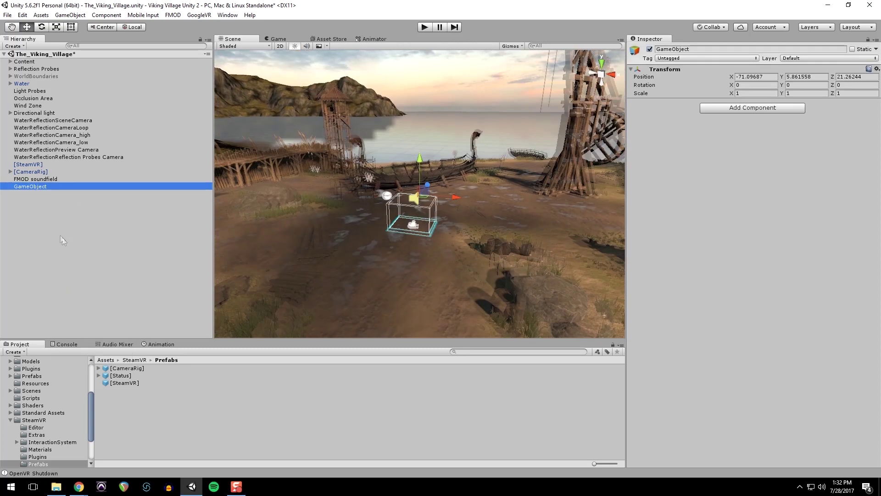
key(F2)
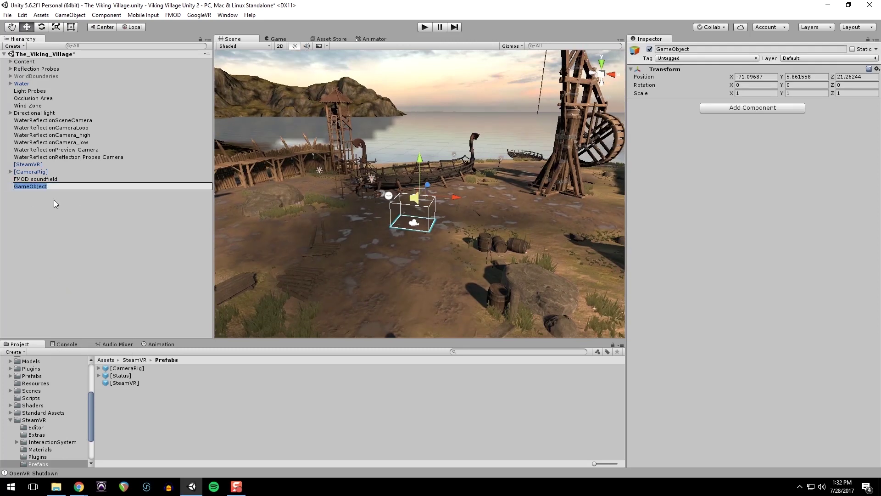
text(FMOD water)
key(Return)
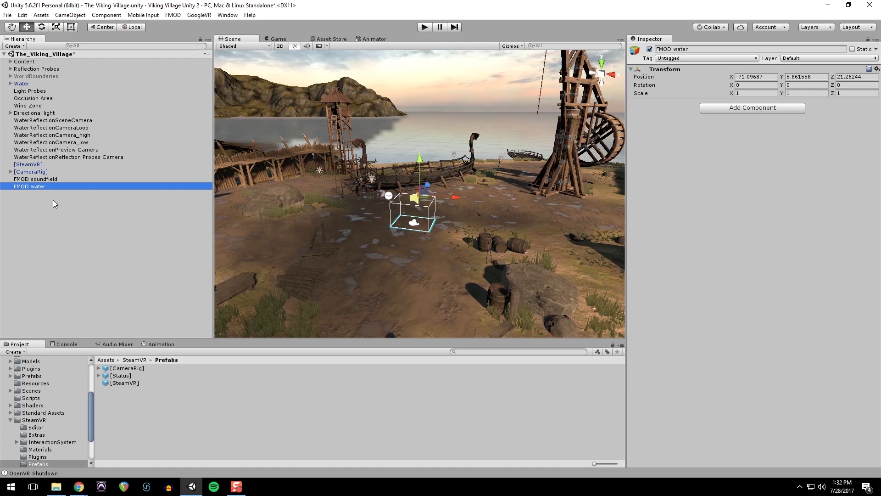
- Add a Studio Event Emitter to FMOD water with Play Event set to Object Start and Stop Event to Object Destroy
click(760, 110)
click(766, 153)
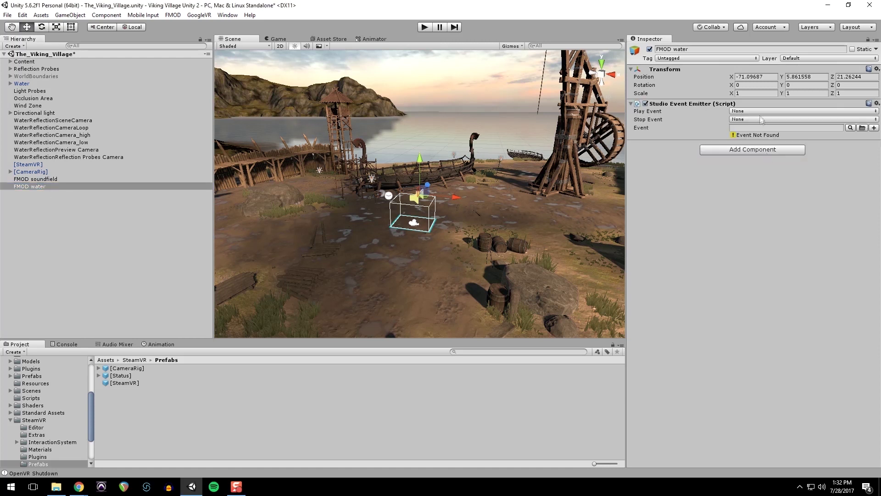
click(757, 111)
click(757, 132)
click(761, 119)
click(763, 140)
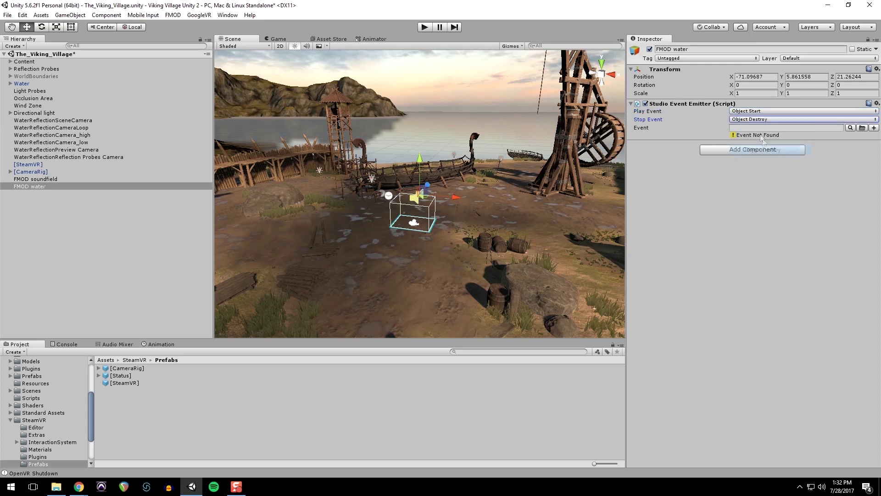
- Assign the water event from the ambience folder to the FMOD water emitter
click(850, 128)
click(786, 154)
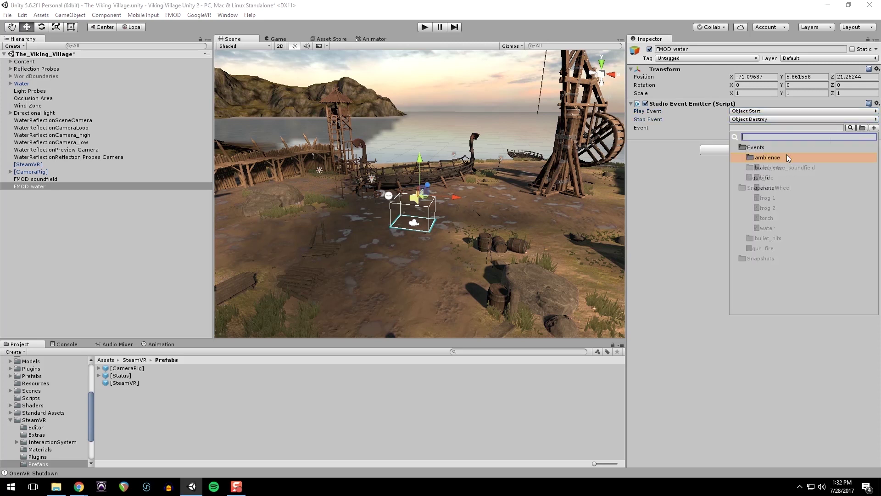
double_click(765, 228)
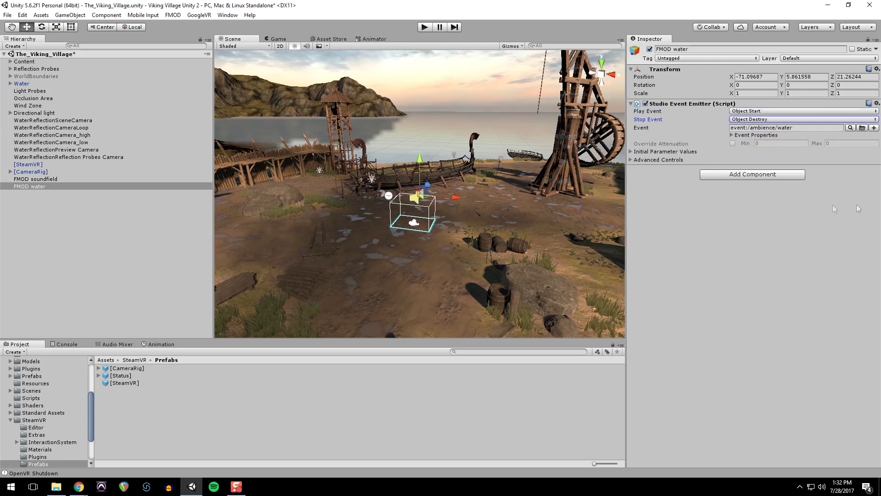
- Move the FMOD water emitter from the camera rig out to the shoreline, to about Y 2.51 and Z 60.76
right_drag(440, 194, 339, 197)
key(w)
key(d)
drag(385, 198, 511, 179)
key(d)
right_drag(494, 204, 520, 241)
key(w)
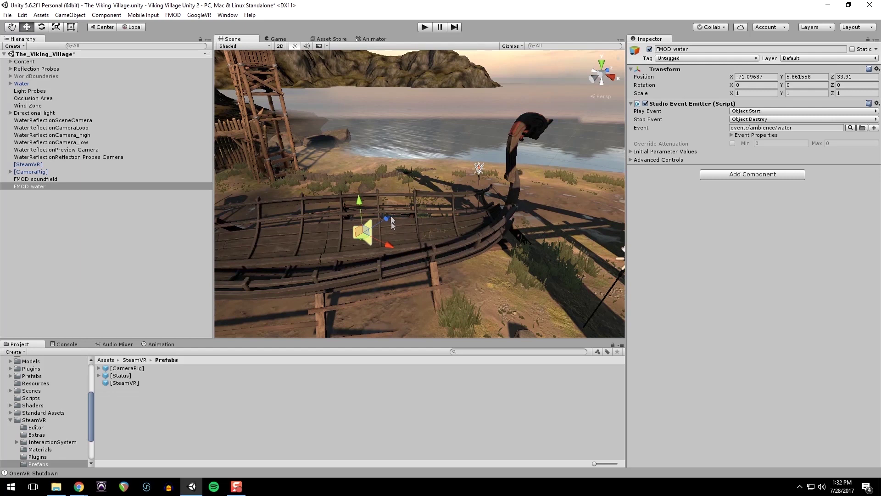
drag(391, 219, 548, 145)
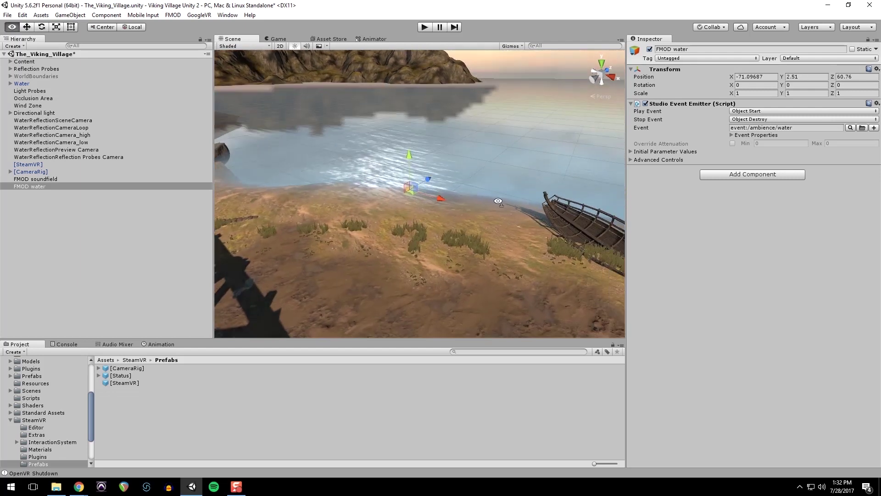
- Move the FMOD water emitter along the shore to the small beached boat, to about X -58.94 and Z 65.02
alt+drag(566, 172, 561, 202)
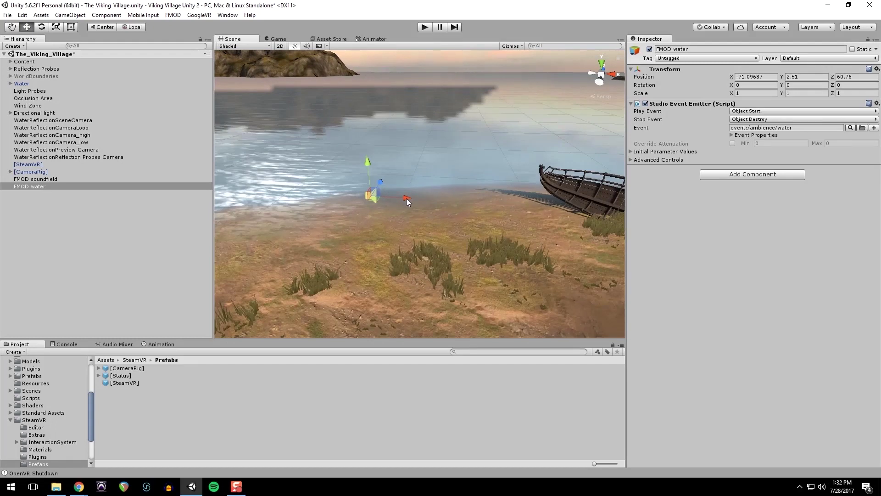
drag(406, 199, 644, 232)
scroll(585, 217, up, 5)
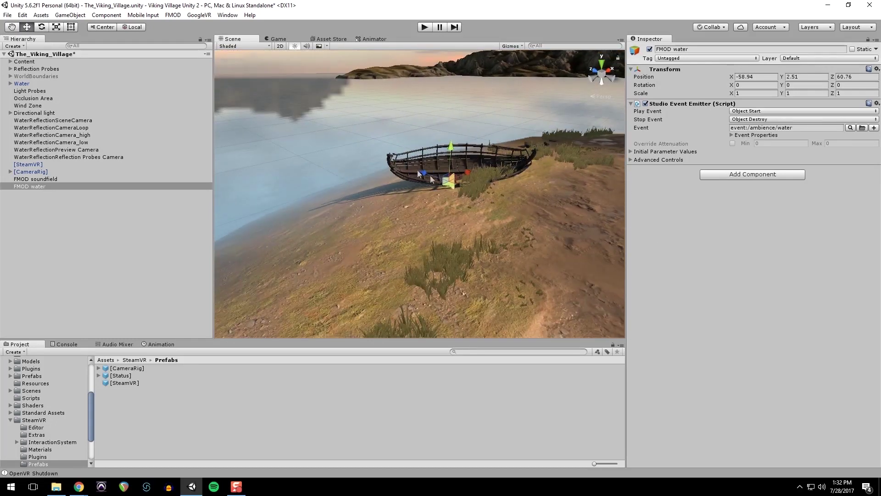
drag(420, 172, 358, 152)
- Lower the FMOD water emitter to about Y 1.69 and check its placement beside the beached boat
right_drag(401, 158, 516, 224)
key(e)
key(a)
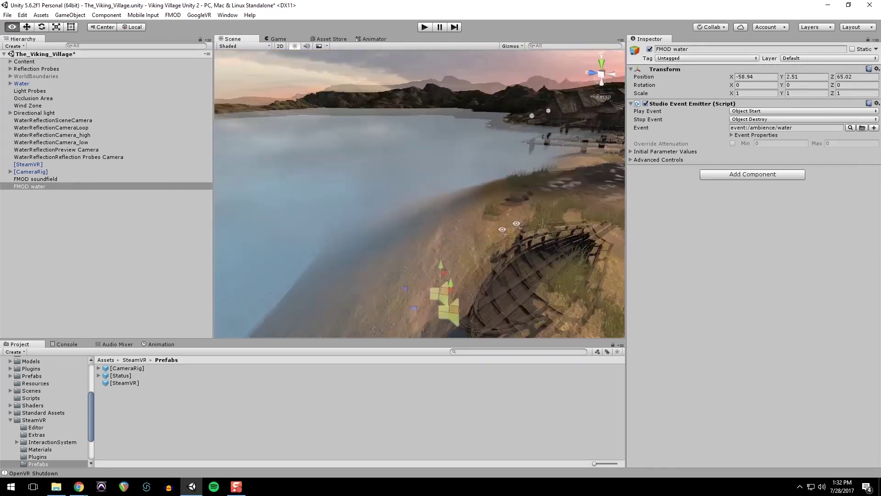
alt+drag(517, 224, 454, 162)
right_drag(550, 198, 468, 200)
key(d)
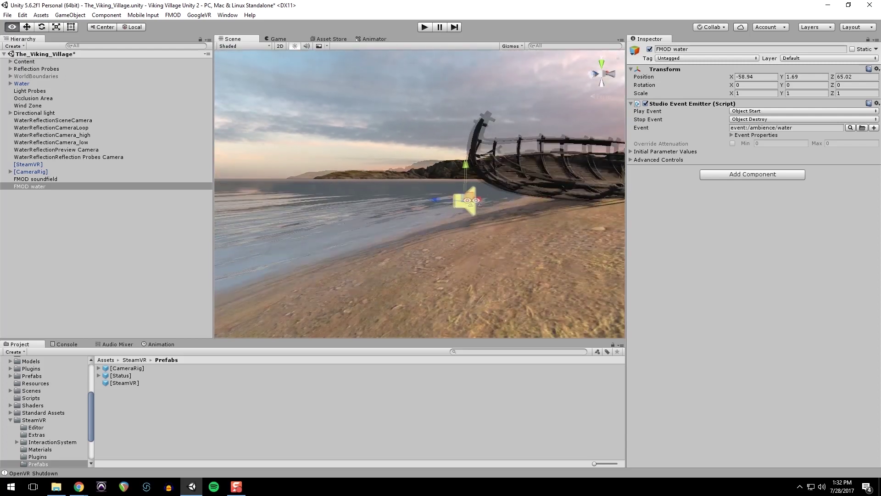
alt+drag(479, 205, 470, 200)
right_drag(526, 215, 425, 238)
key(s)
key(e)
key(w)
key(s)
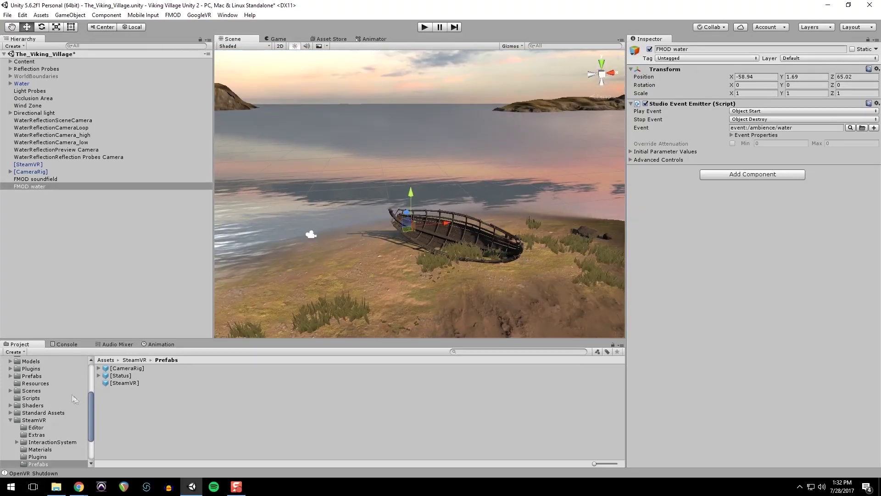
- Create a prefab named FMOD water in the project's Prefabs folder and link the scene's FMOD water emitter to it
click(18, 420)
click(10, 420)
click(40, 403)
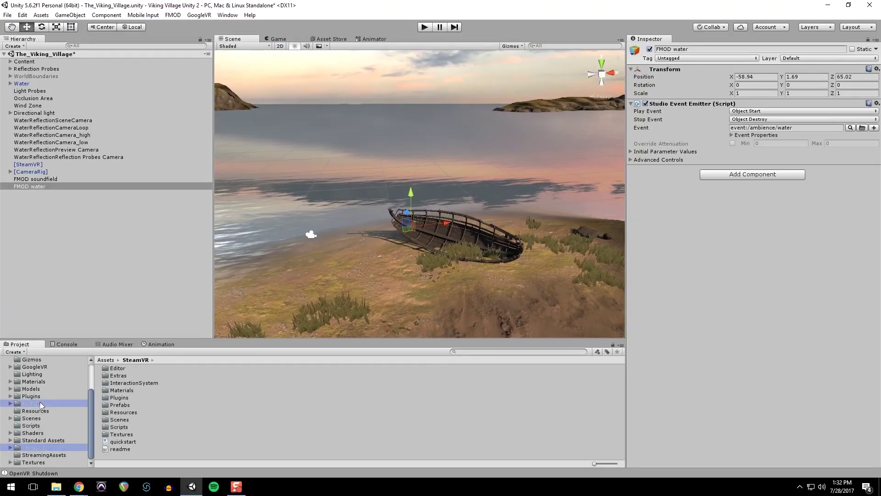
right_click(147, 452)
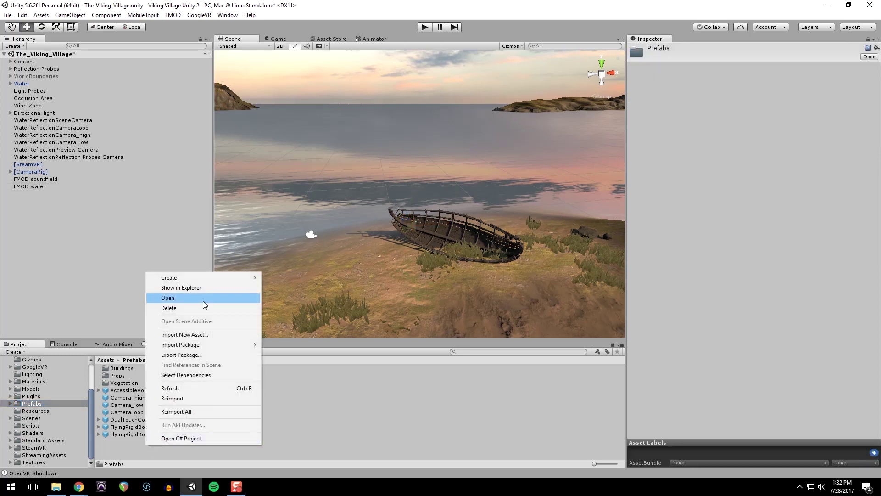
mouse_move(185, 276)
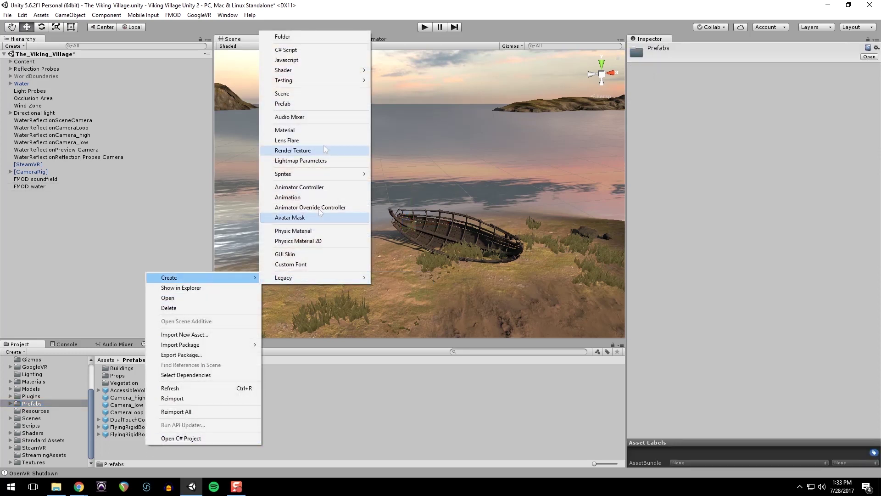
click(319, 107)
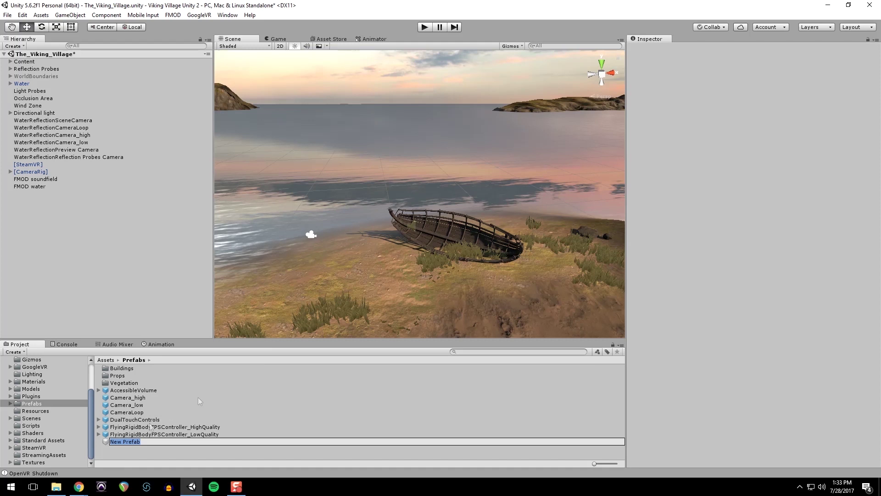
text(FMOD water)
key(Return)
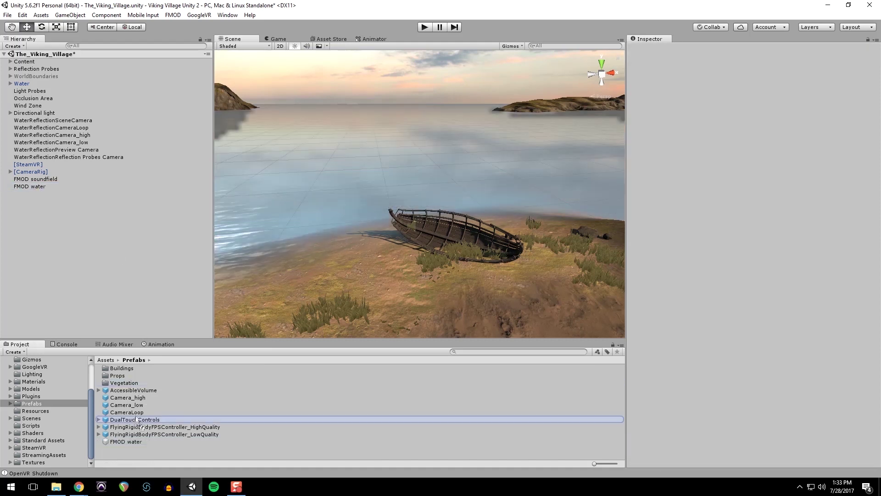
drag(133, 420, 133, 444)
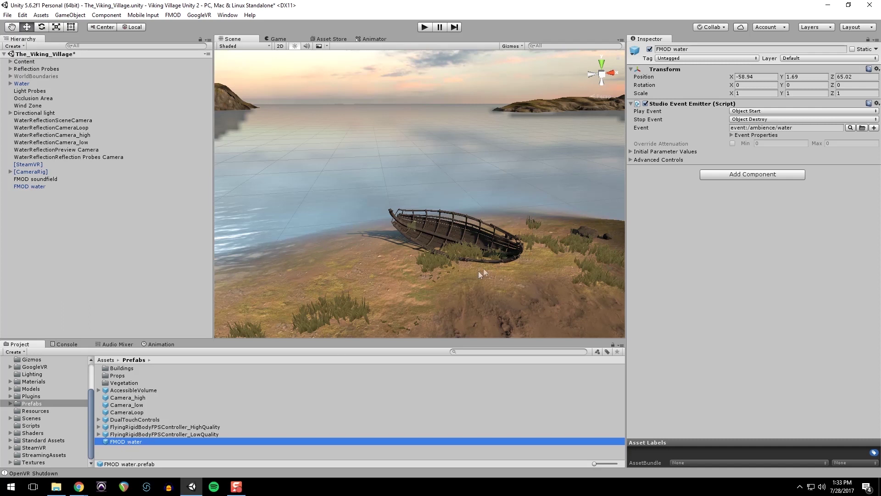
- Place two more instances of the FMOD water prefab in the scene, at about X -63.8, Z 44.7 and X -50.7, Z 43.8
key(s)
right_drag(478, 271, 427, 257)
alt+drag(427, 258, 395, 261)
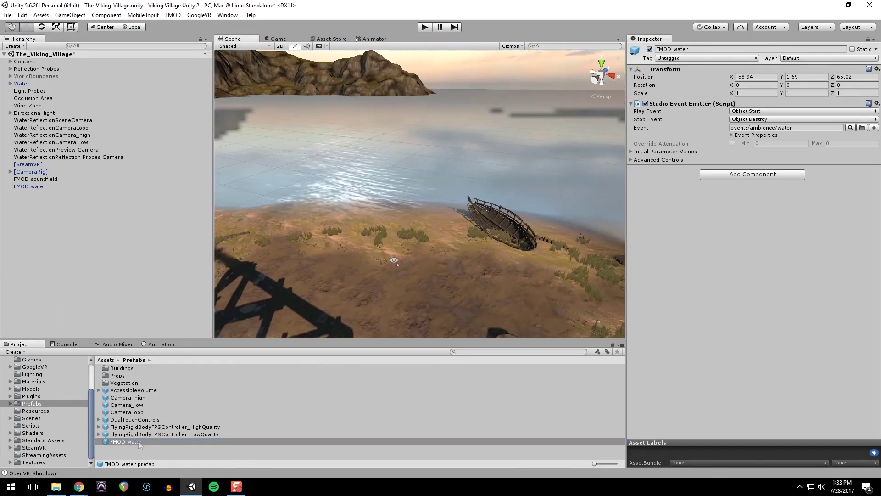
drag(126, 441, 267, 193)
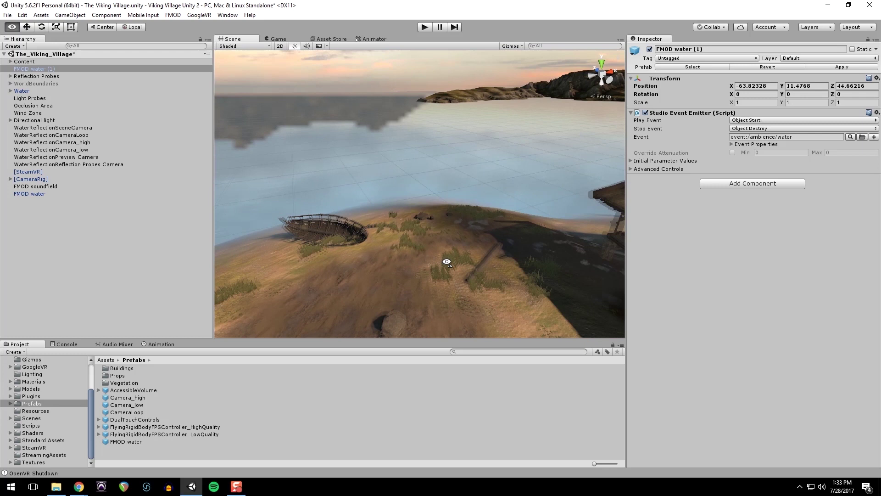
alt+drag(447, 261, 454, 264)
drag(128, 440, 522, 214)
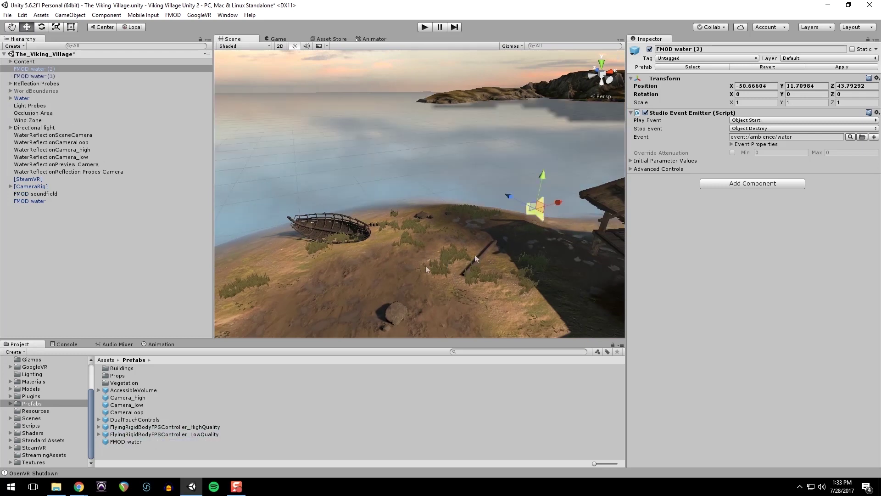
- Place a third FMOD water prefab instance near the wooden jetty, at about X -19.34, Y 7.48, Z 37.85
alt+drag(475, 254, 494, 259)
click(130, 442)
drag(130, 448, 399, 197)
alt+drag(312, 237, 255, 244)
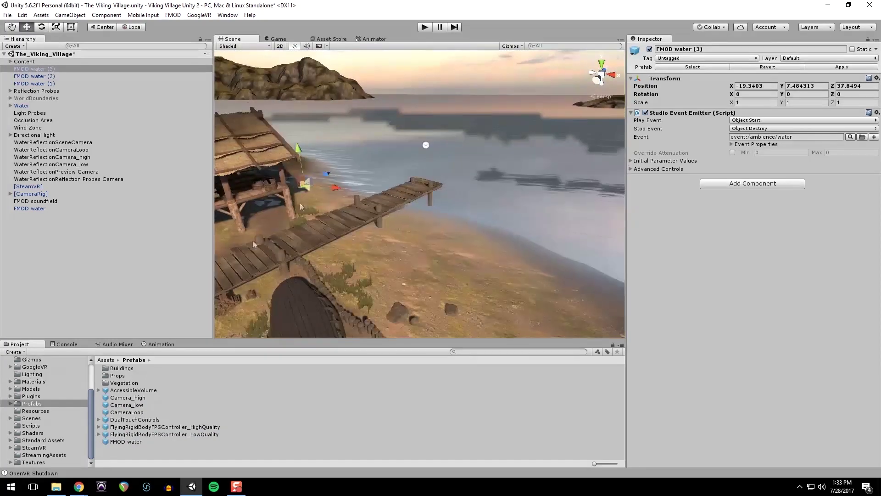
- Move FMOD water (3) to the waterline between the jetties, at about X -1.19, Y 0.88, Z 44.98
drag(417, 196, 643, 223)
alt+drag(438, 248, 570, 240)
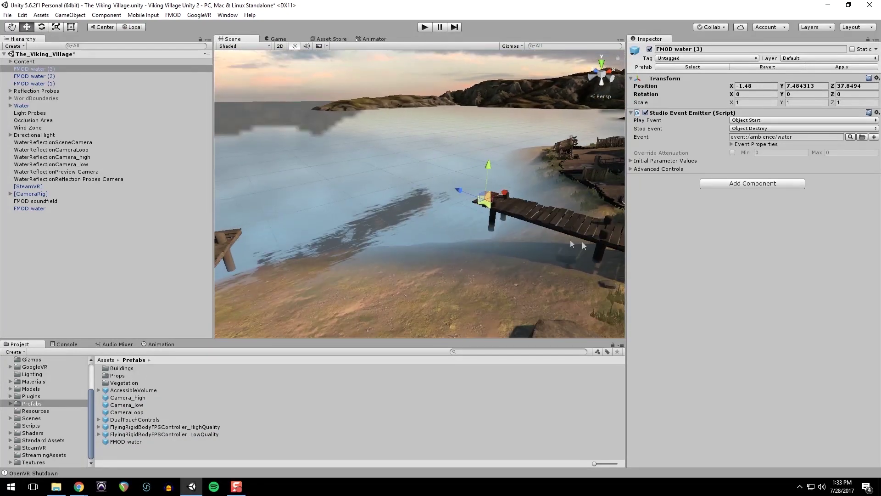
drag(455, 185, 346, 154)
drag(415, 137, 447, 275)
right_drag(447, 275, 433, 248)
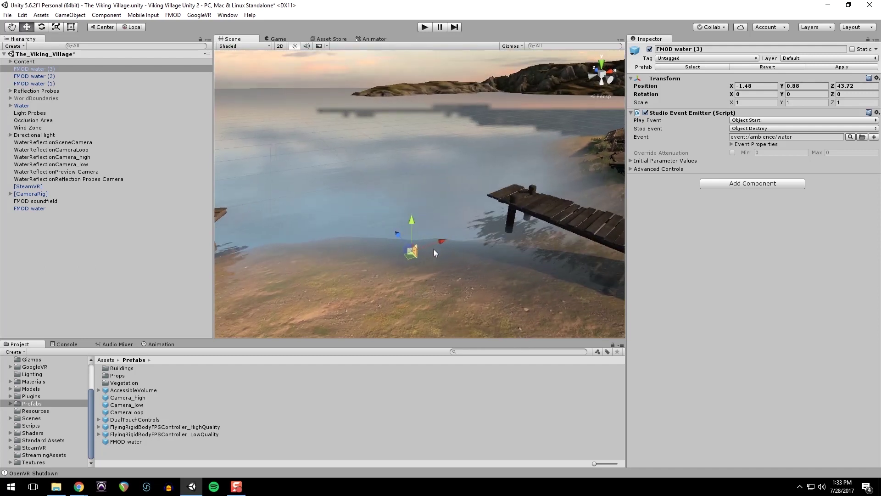
drag(440, 243, 393, 219)
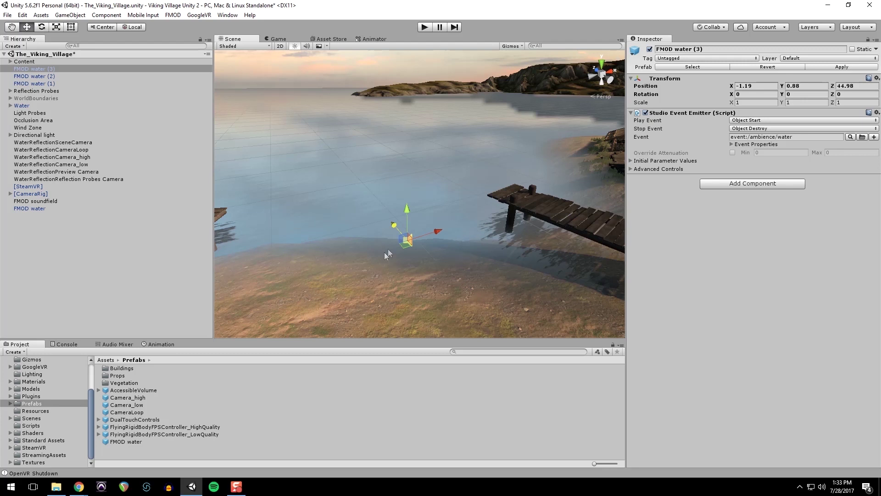
alt+drag(350, 251, 401, 251)
- Move FMOD water (2) down and out to the waterline near the small beached boat, to about Z 61.39
click(373, 216)
click(371, 216)
drag(442, 230, 381, 252)
drag(412, 217, 425, 316)
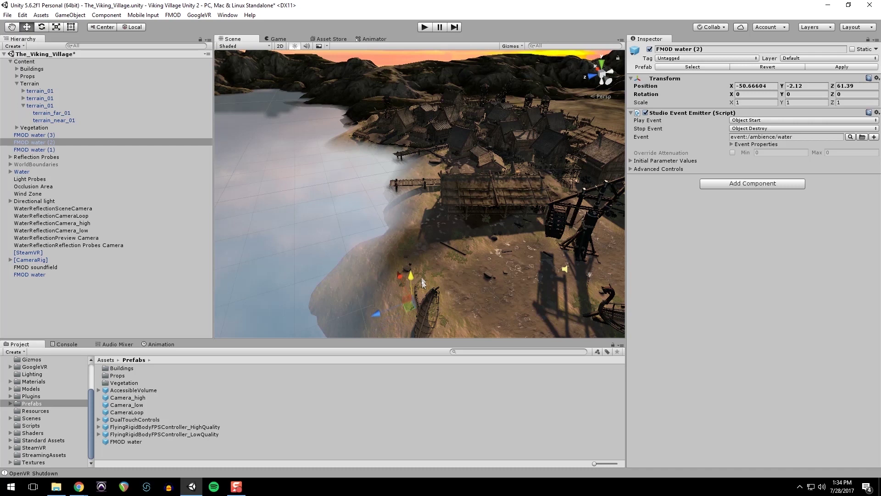
drag(422, 281, 467, 231)
- Move FMOD water (1) to the shoreline beyond the large ship, at about X -84.75, Y 2.82, Z 58.89
drag(415, 239, 423, 212)
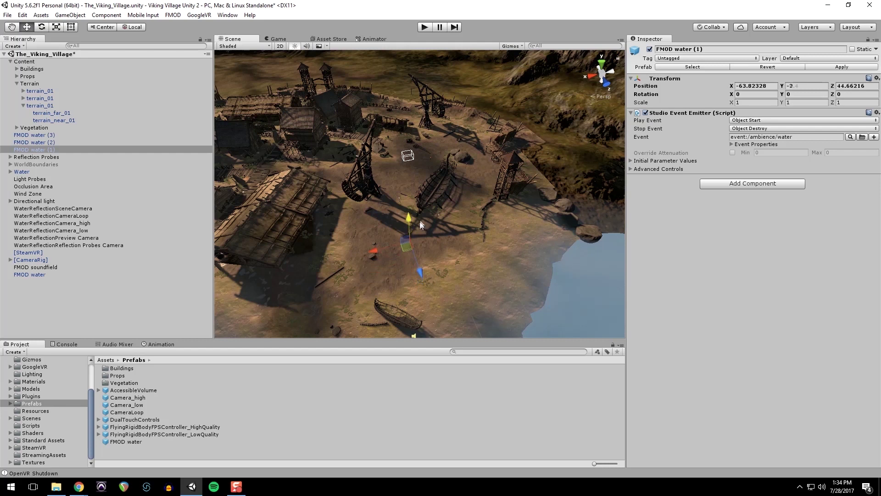
drag(422, 260, 502, 266)
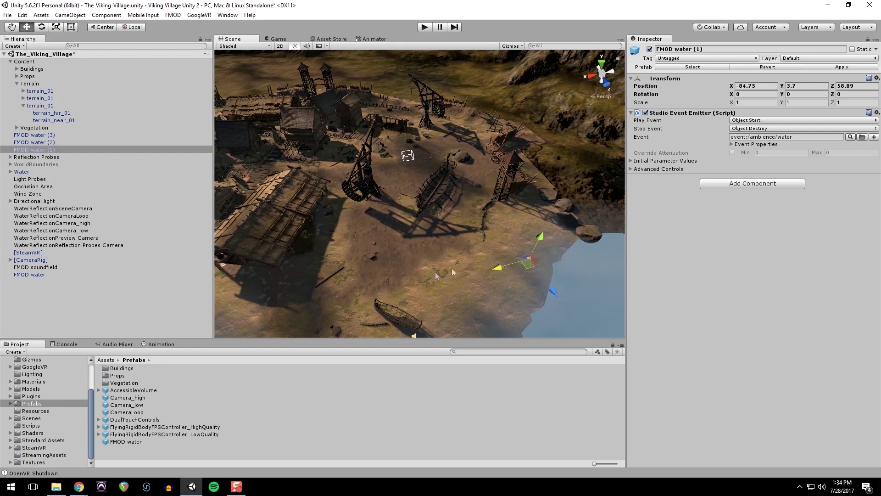
right_drag(452, 268, 487, 274)
alt+drag(486, 274, 571, 211)
right_drag(571, 211, 572, 202)
drag(446, 145, 449, 163)
right_drag(485, 217, 571, 217)
alt+drag(571, 218, 506, 220)
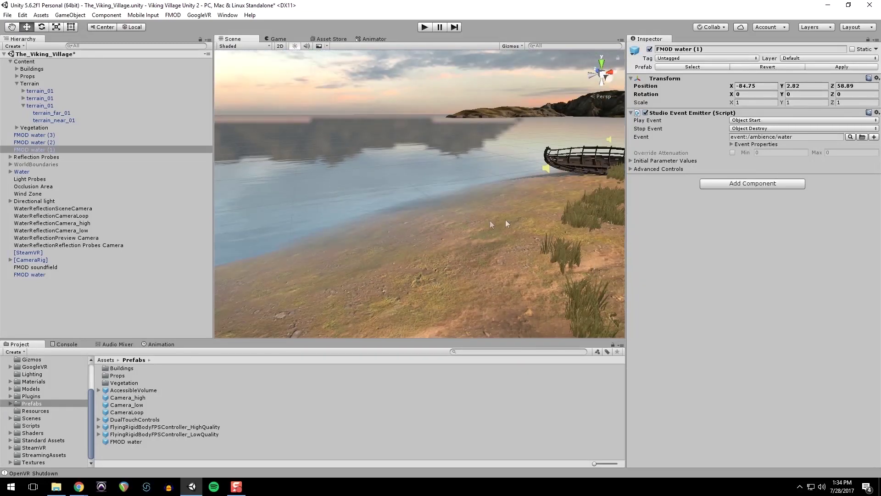
- Reposition FMOD water (2) further along the shoreline, to about X -36.9, Y 2.96, Z 62.49
alt+drag(340, 250, 536, 207)
right_drag(536, 207, 560, 207)
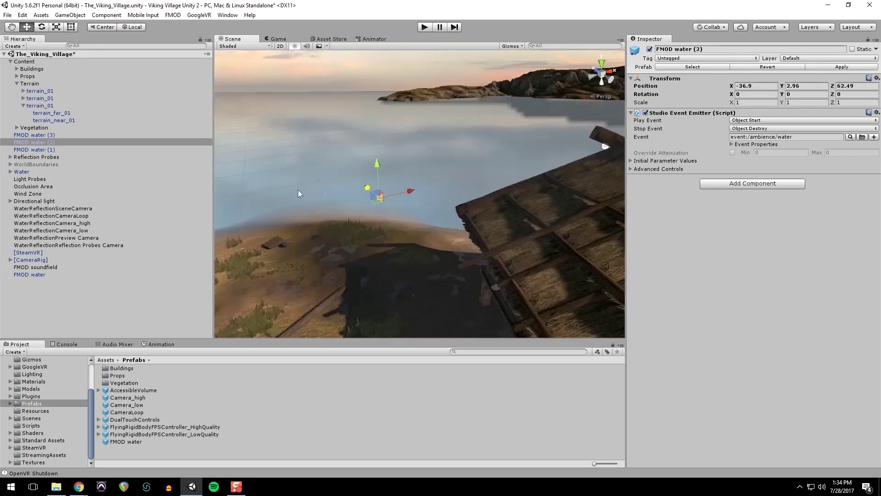
- Place another FMOD water prefab instance on the shoreline by the wooden fence, at about X 49.9, Y 0.47, Z 62.1
right_drag(299, 190, 392, 207)
key(w)
alt+drag(393, 209, 301, 265)
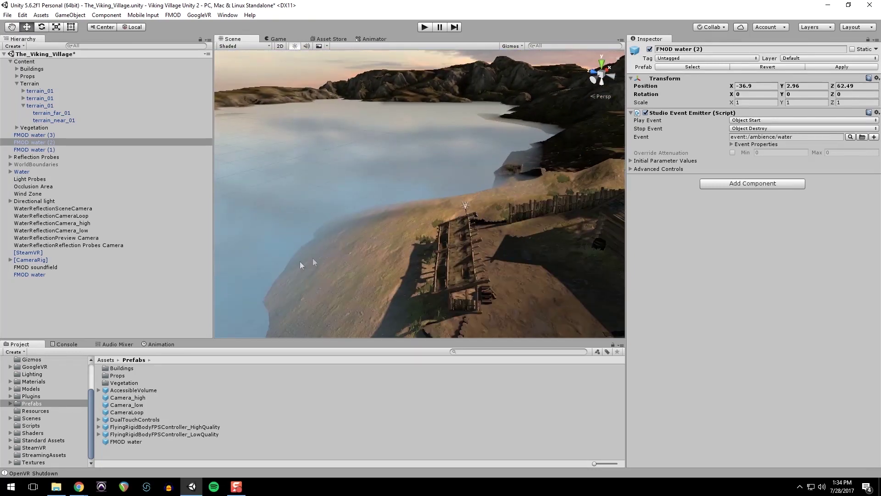
drag(122, 440, 403, 207)
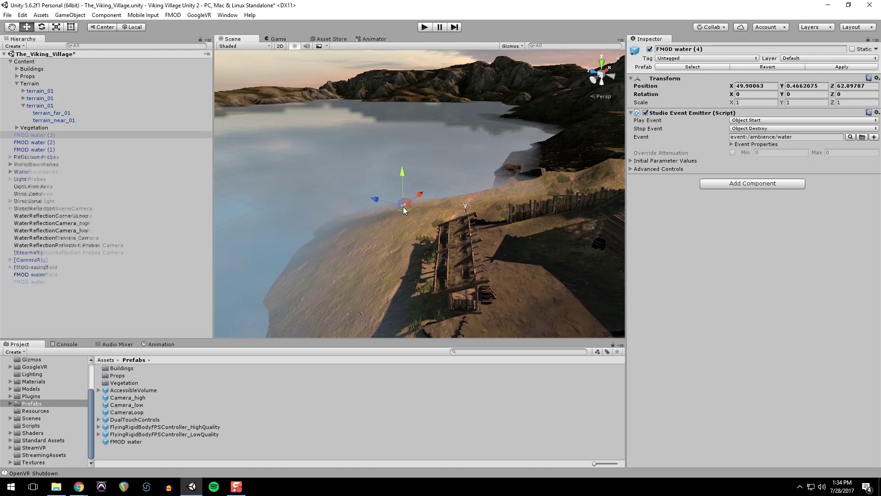
- Move FMOD water (4) slightly further out to the waterline, to about Z 63.32
key(w)
right_drag(388, 245, 437, 230)
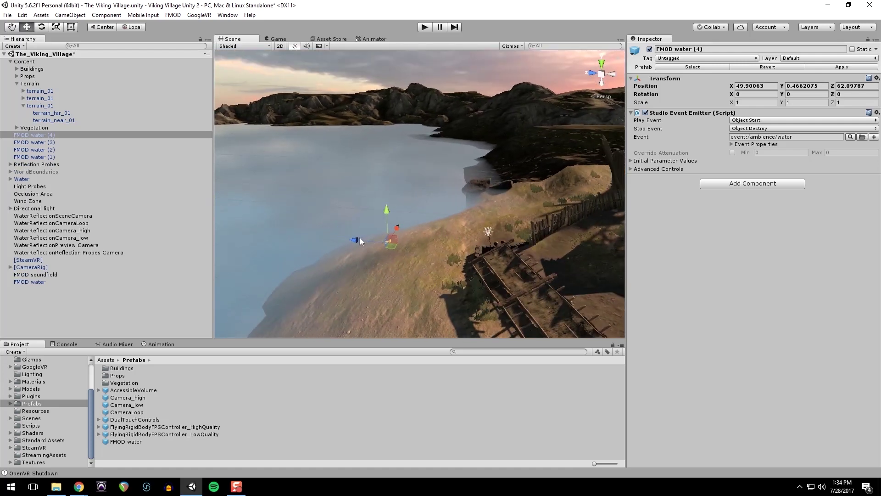
drag(360, 238, 349, 237)
- Group FMOD water and its four numbered copies under a new empty GameObject named water sounds
alt+drag(381, 271, 274, 154)
key(w)
right_drag(274, 154, 380, 176)
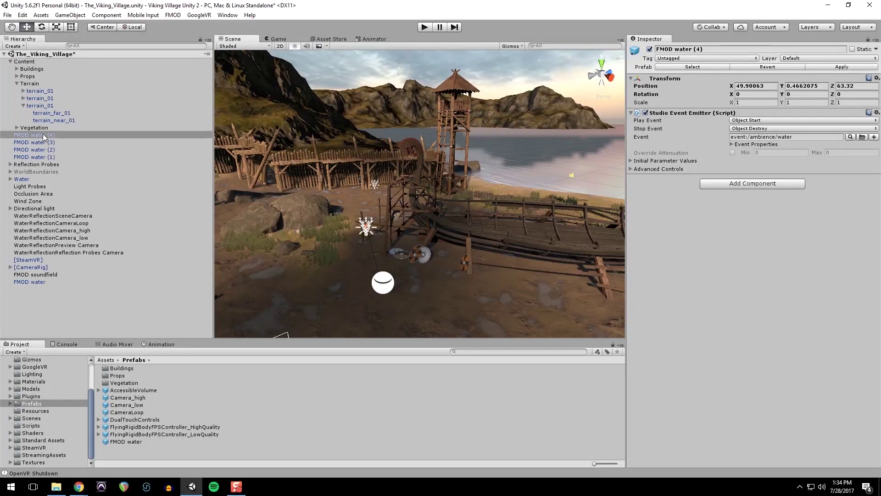
shift+click(108, 159)
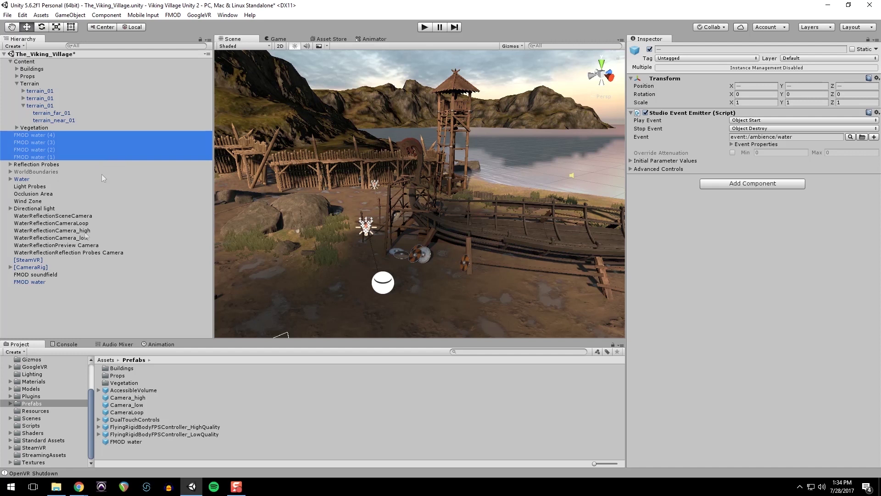
ctrl+click(72, 281)
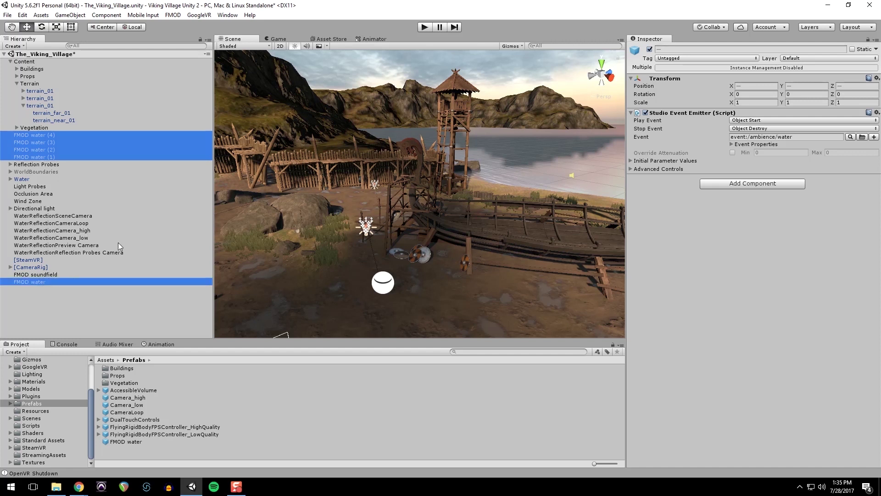
click(17, 83)
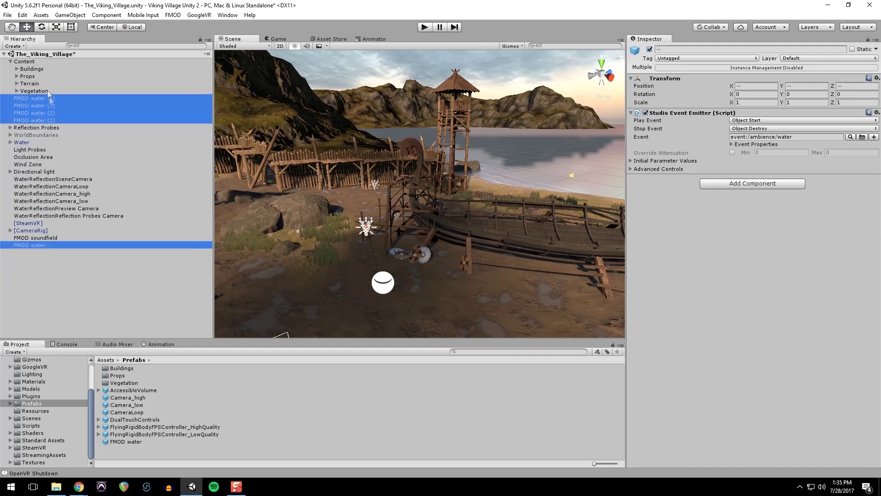
right_click(47, 108)
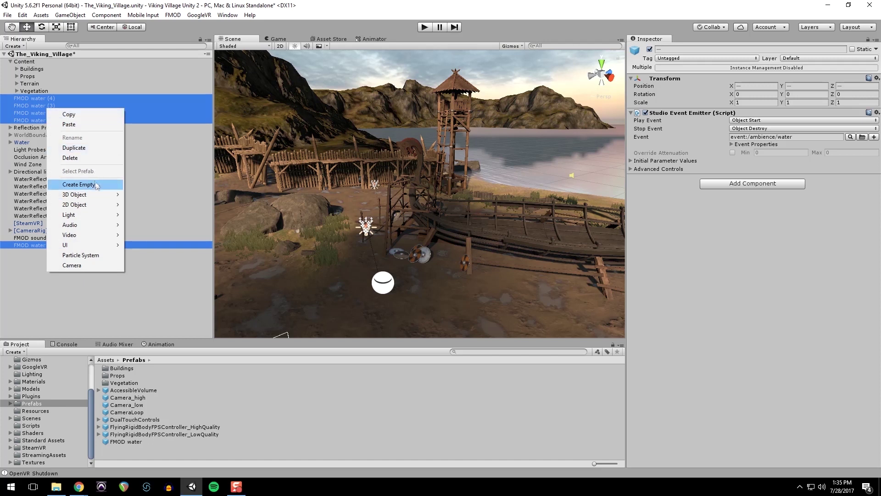
right_click(48, 289)
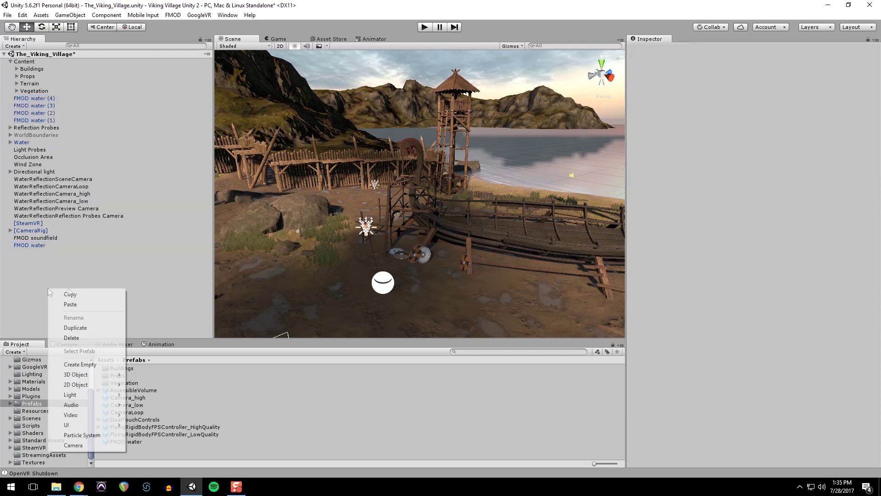
click(99, 365)
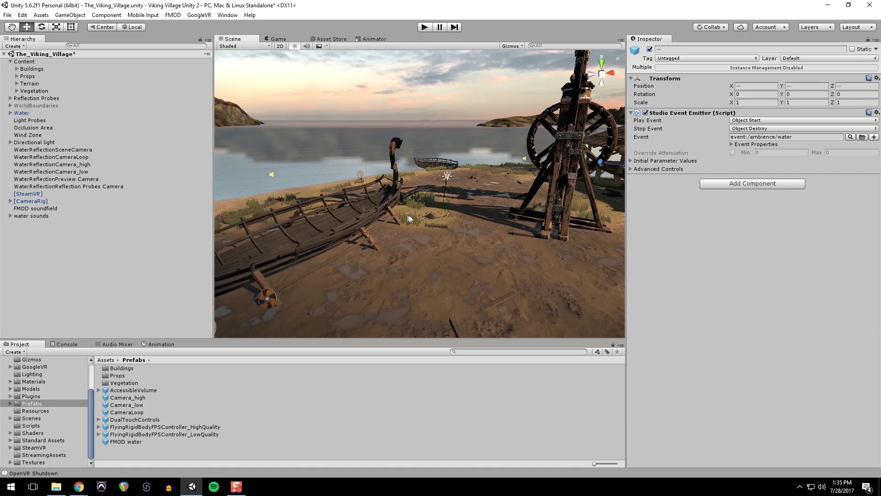
- Examine the first pf_torch_stick_01 under TorchesFires along with its prop_pillar_03 and prop_torch_01 children, framing the torch head
click(447, 180)
right_drag(448, 257, 442, 257)
key(w)
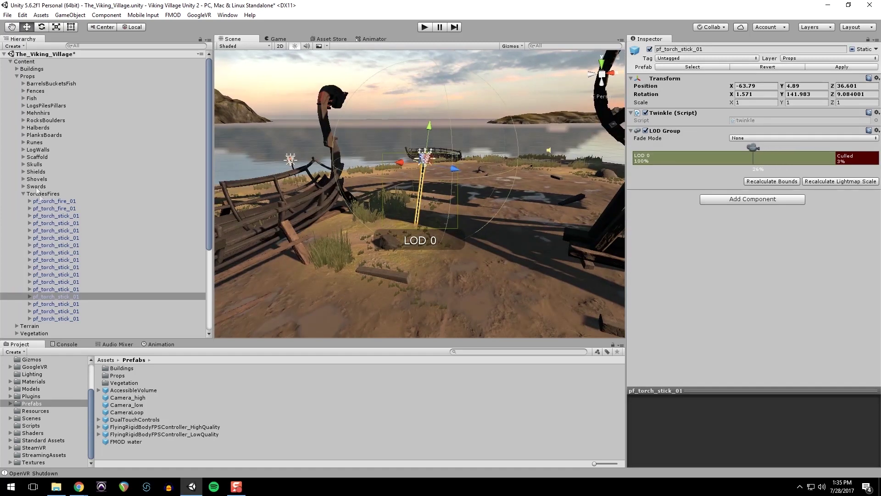
scroll(37, 190, down, 3)
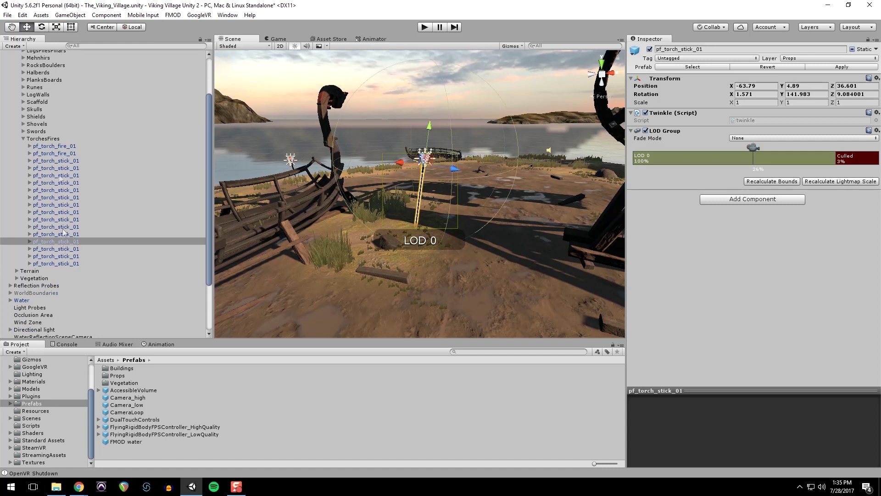
click(59, 162)
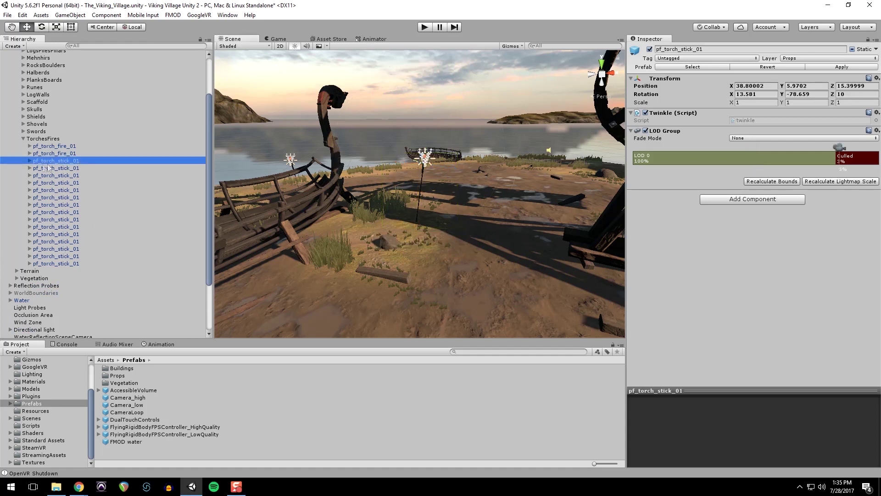
click(30, 161)
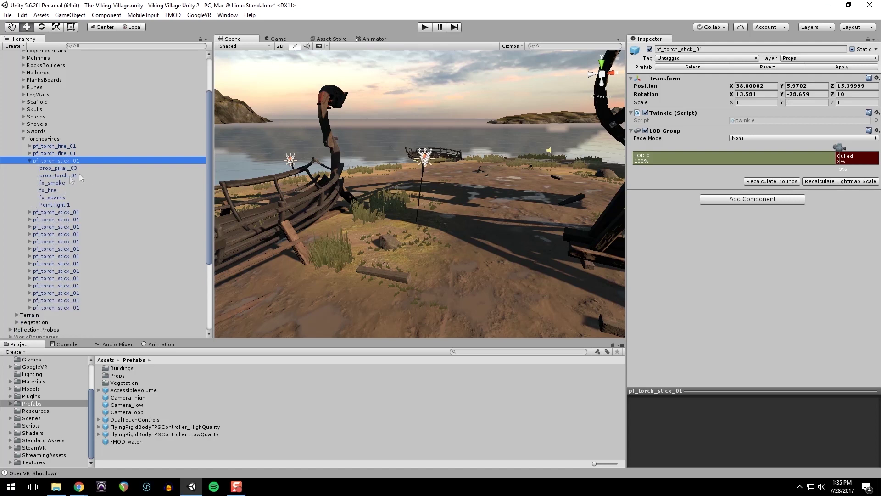
click(70, 175)
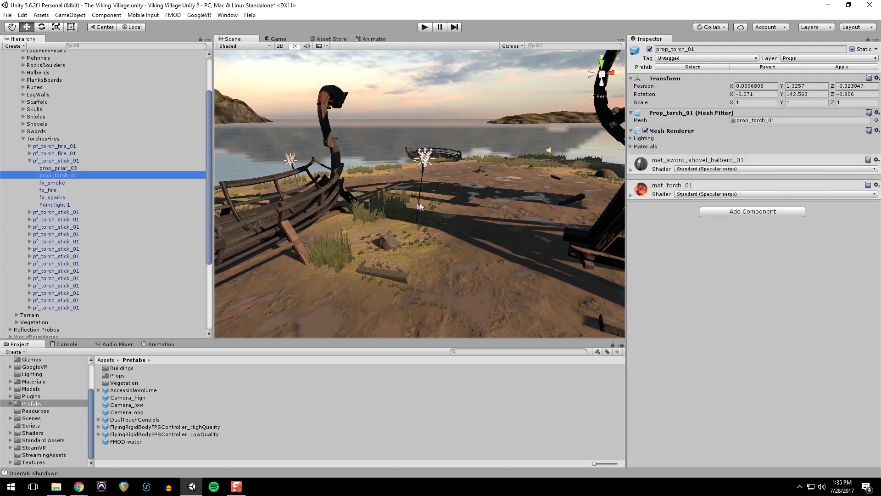
key(f)
right_drag(412, 203, 388, 181)
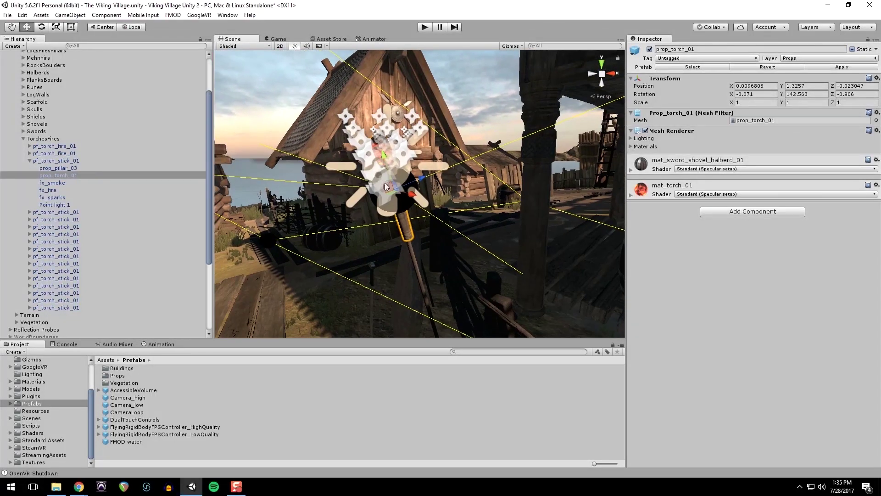
click(77, 168)
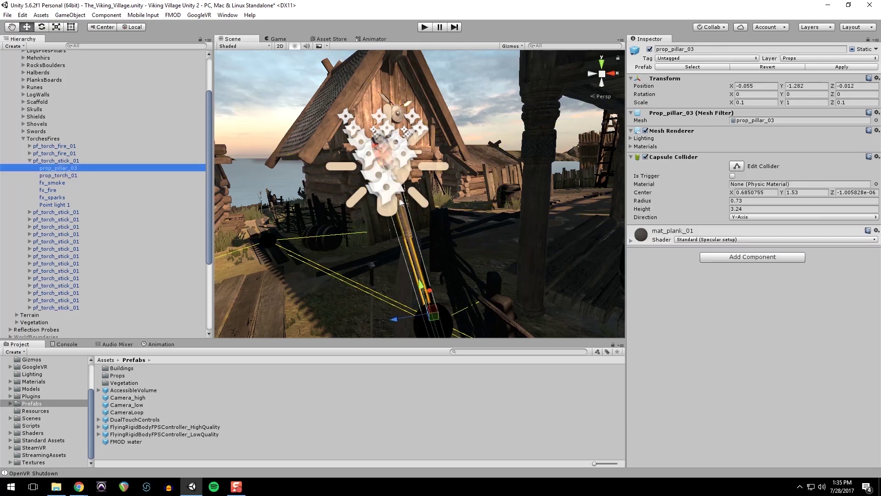
click(93, 176)
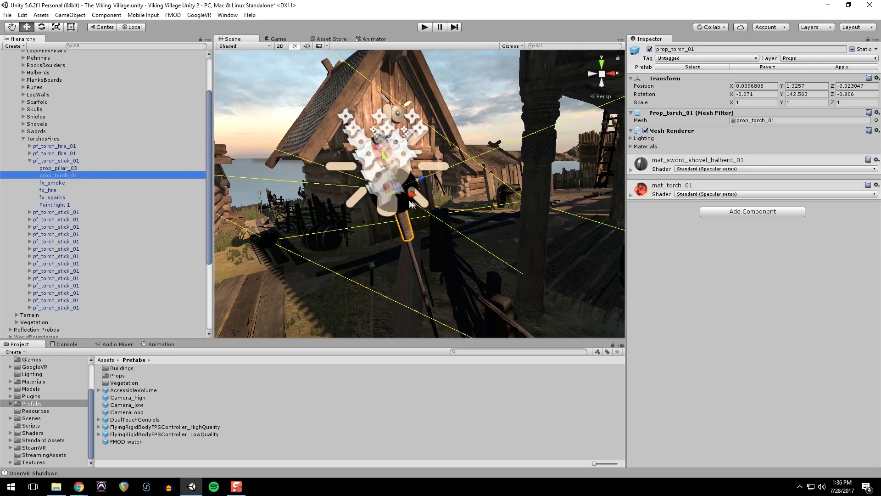
right_drag(330, 225, 293, 223)
- Create an empty child object inside the first pf_torch_stick_01 and name it Soundsource
click(59, 160)
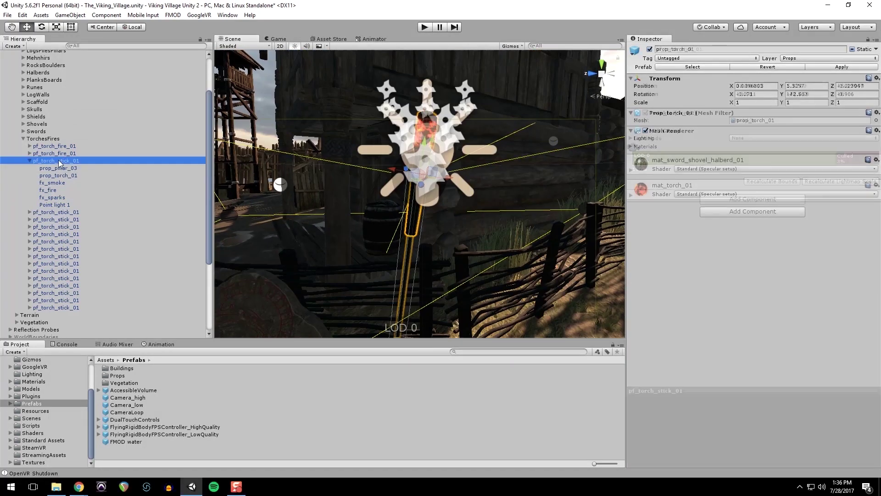
right_click(59, 160)
click(110, 236)
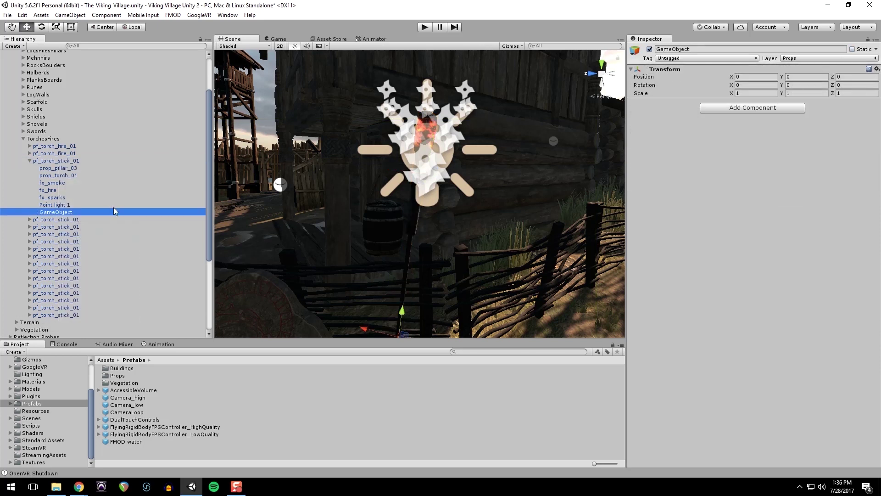
double_click(62, 214)
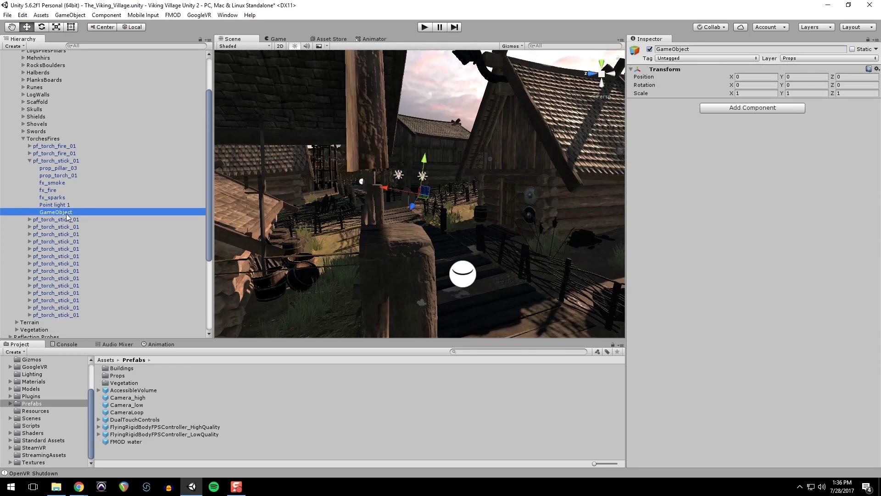
key(F2)
text(Sound D)
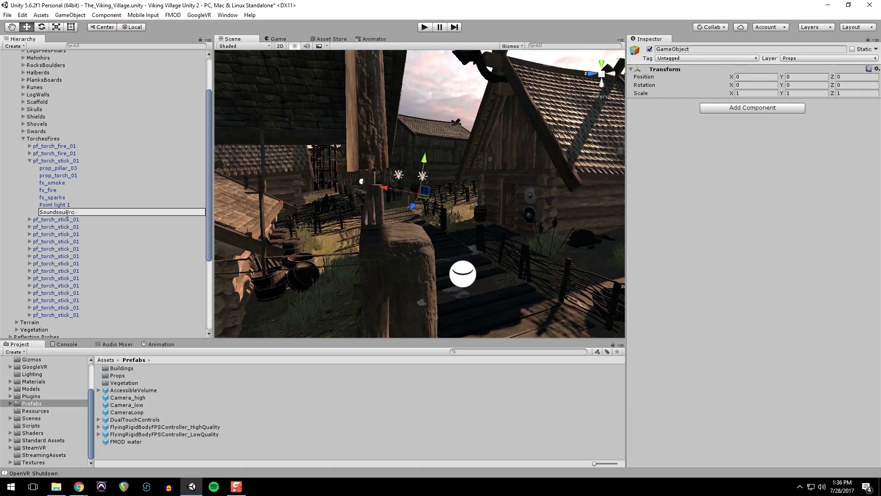
text(e)
key(Return)
- Raise Soundsource from the middle of the stick up to the torch flame, to about Y 1.689
right_drag(428, 217, 455, 194)
key(w)
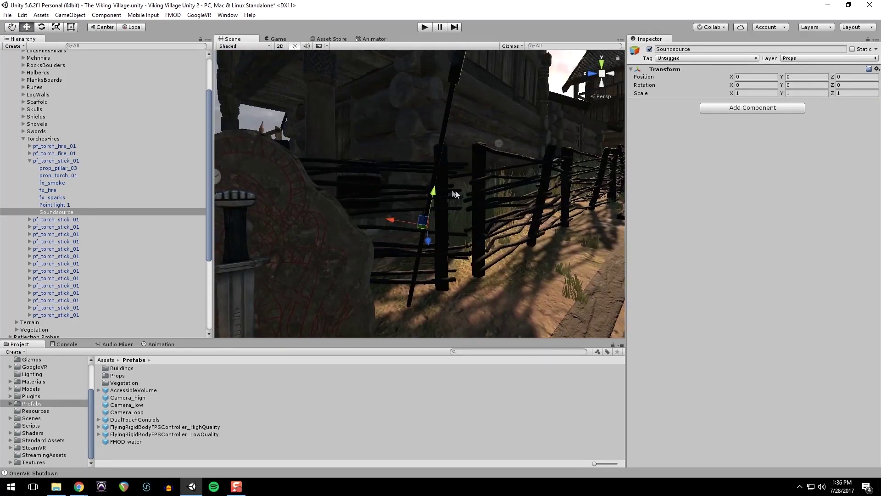
key(f)
drag(452, 189, 473, 87)
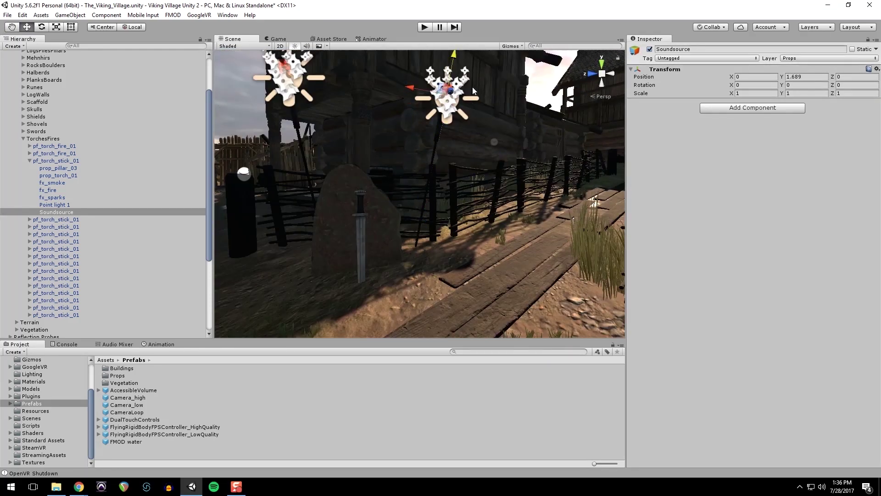
key(w)
right_drag(473, 87, 378, 123)
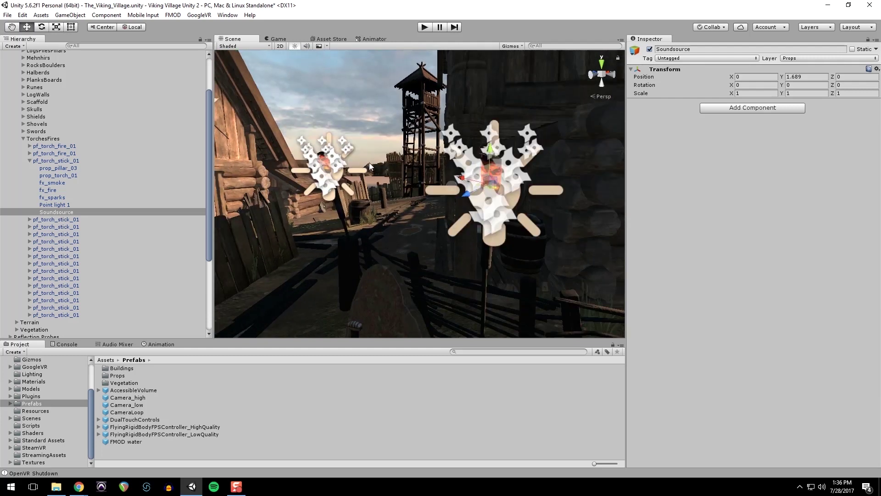
- Add an FMOD Studio Event Emitter to Soundsource, playing on Object Start and stopping on Object Destroy
click(747, 109)
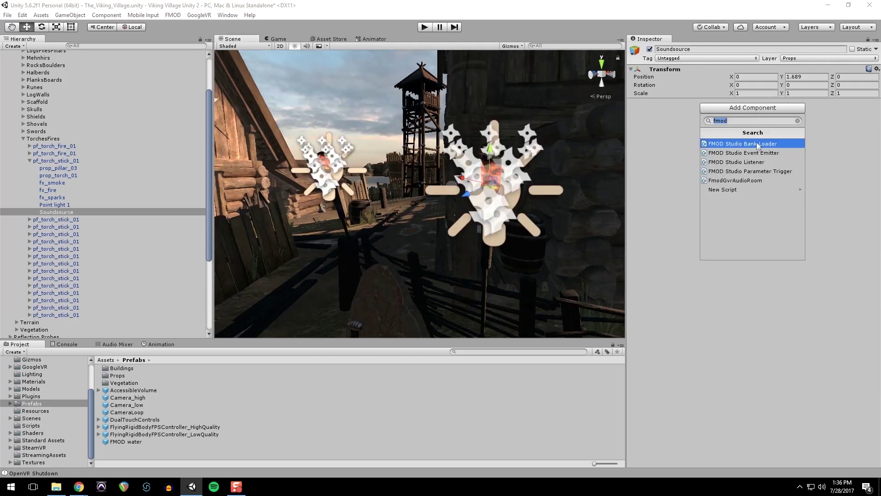
click(758, 145)
click(759, 111)
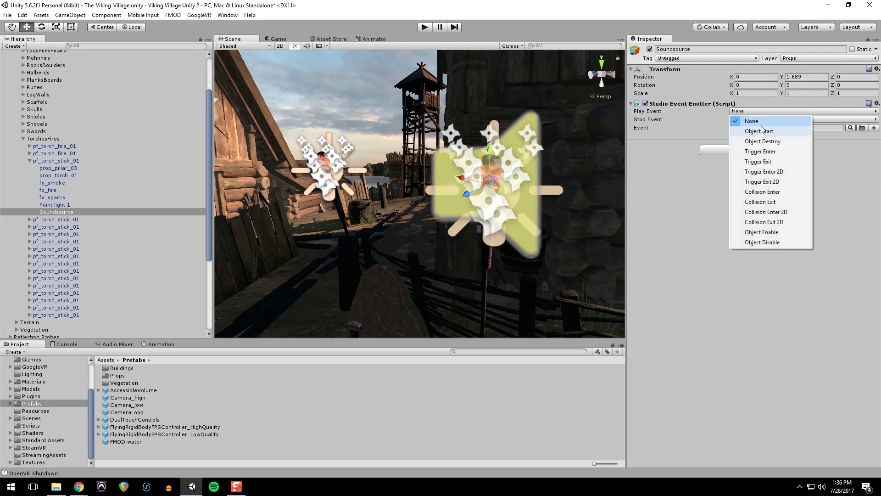
click(760, 131)
click(762, 119)
click(763, 149)
- Assign the torch event from the ambience folder to the Soundsource emitter
click(851, 127)
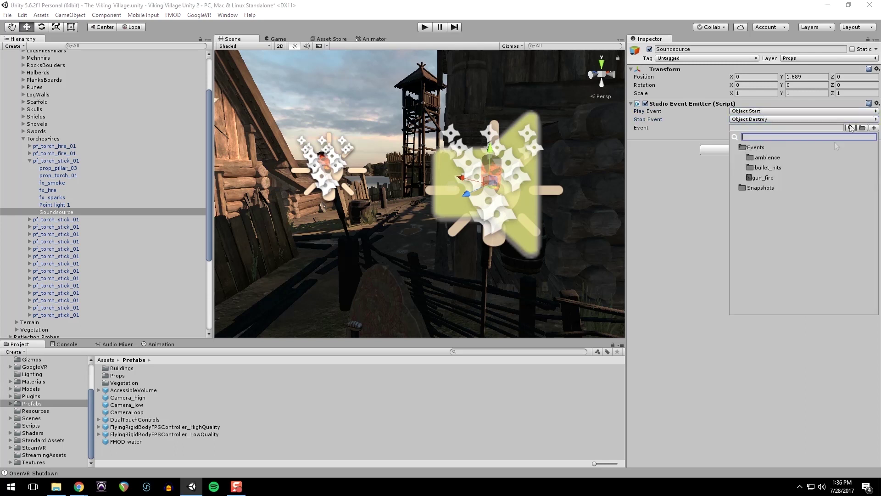
click(771, 158)
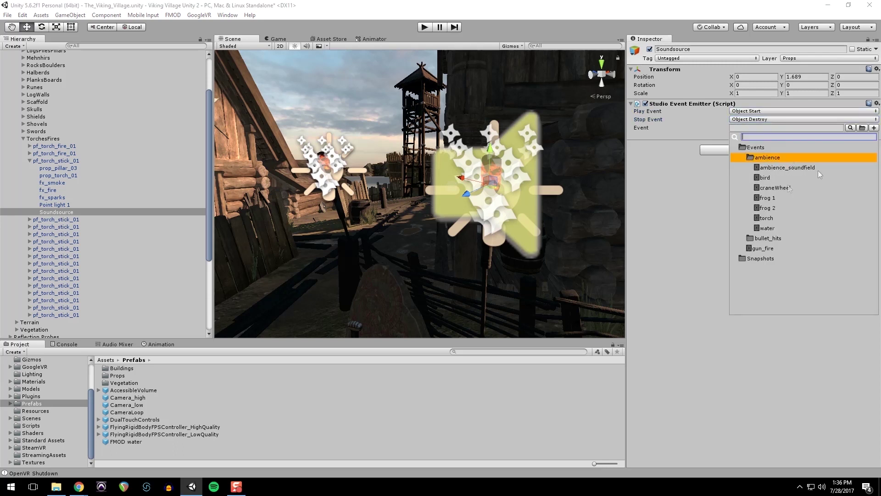
double_click(772, 217)
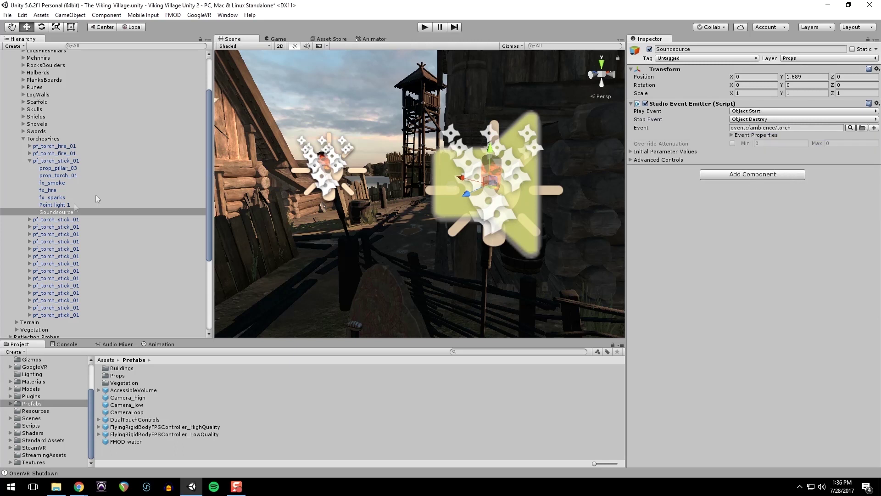
- Apply the changes on the edited pf_torch_stick_01 to its prefab so every torch stick gets the sound source
click(55, 160)
click(29, 161)
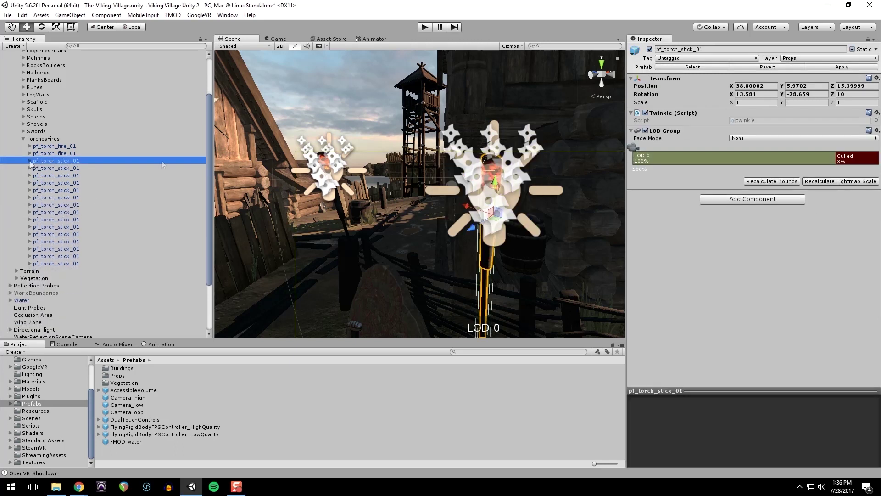
click(840, 69)
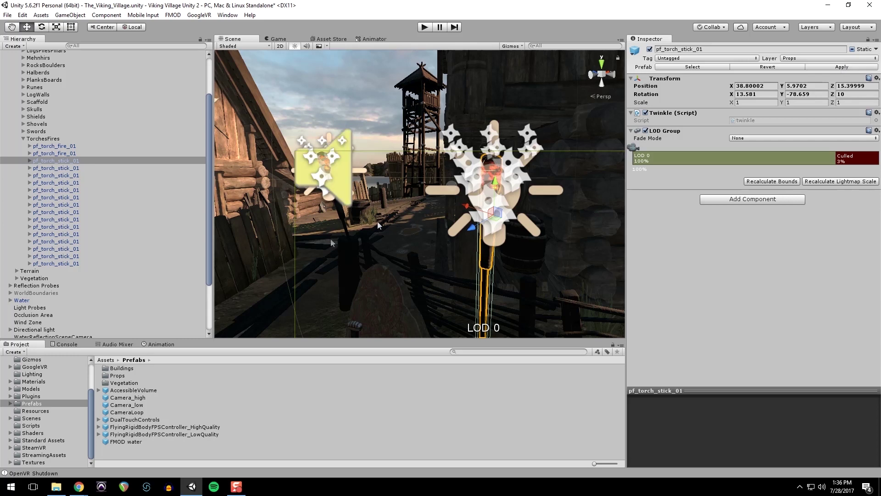
- Look over the village torches for the applied sound sources and inspect a pf_torch_fire_01 instance under TorchesFires
key(f)
alt+drag(378, 225, 284, 237)
right_drag(283, 237, 302, 258)
alt+drag(497, 252, 219, 228)
alt+drag(403, 190, 525, 203)
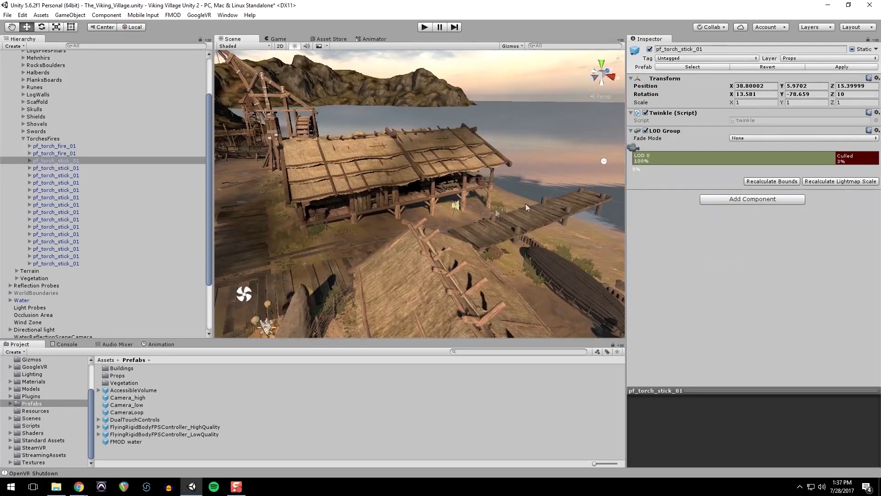
click(82, 155)
key(w)
mouse_move(463, 236)
right_down()
mouse_move(464, 209)
mouse_move(468, 230)
mouse_move(492, 240)
mouse_move(469, 229)
right_up()
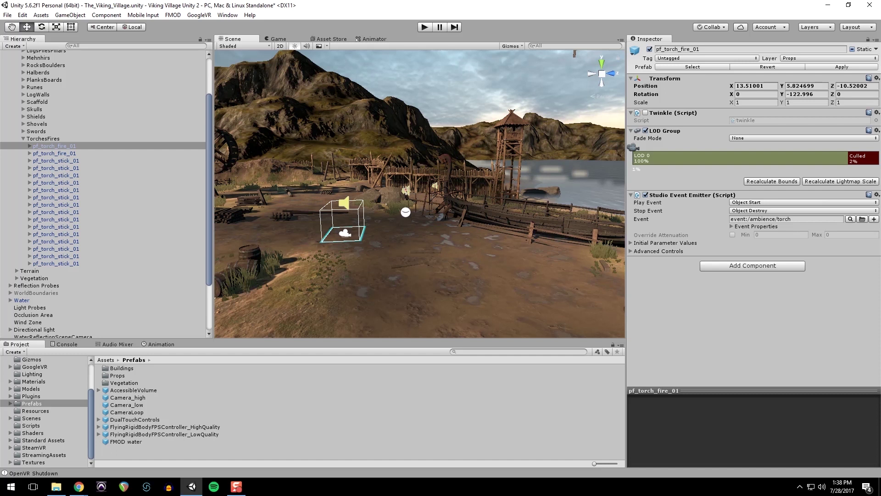
- Add an FMOD Studio Event Emitter to build_crane_01_wheel inside the pf_build_crane_01 instance near the shore
right_drag(354, 197, 590, 189)
right_drag(461, 166, 505, 179)
click(354, 193)
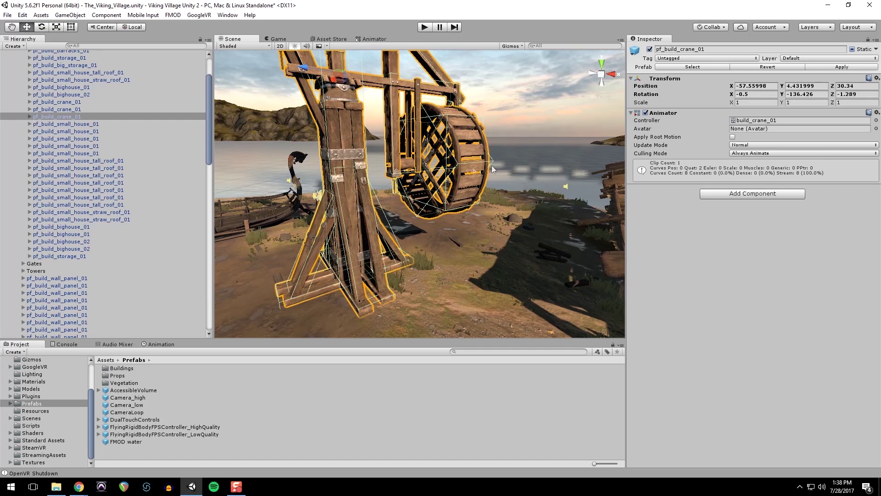
click(29, 117)
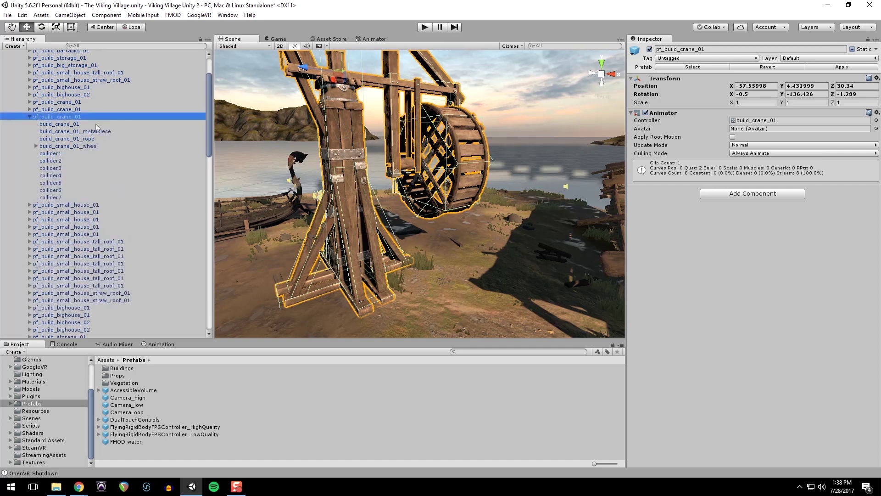
click(80, 146)
key(w)
right_drag(384, 183, 398, 180)
alt+drag(398, 179, 390, 202)
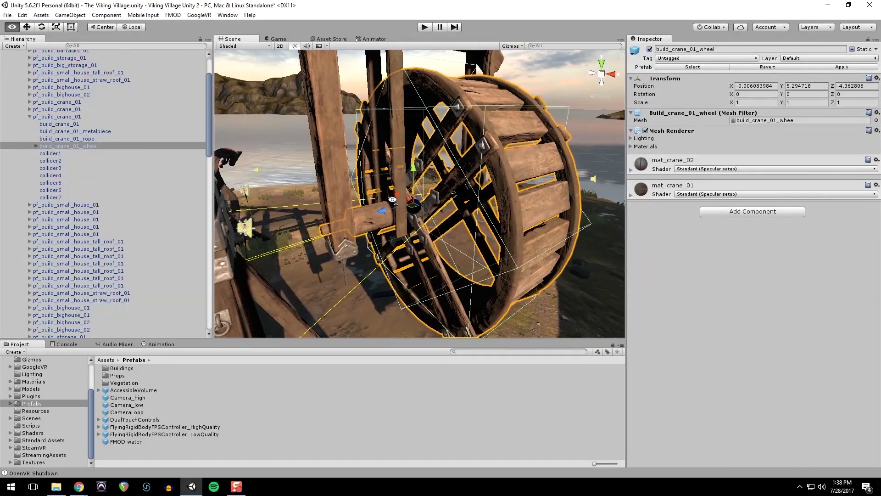
click(757, 213)
click(756, 256)
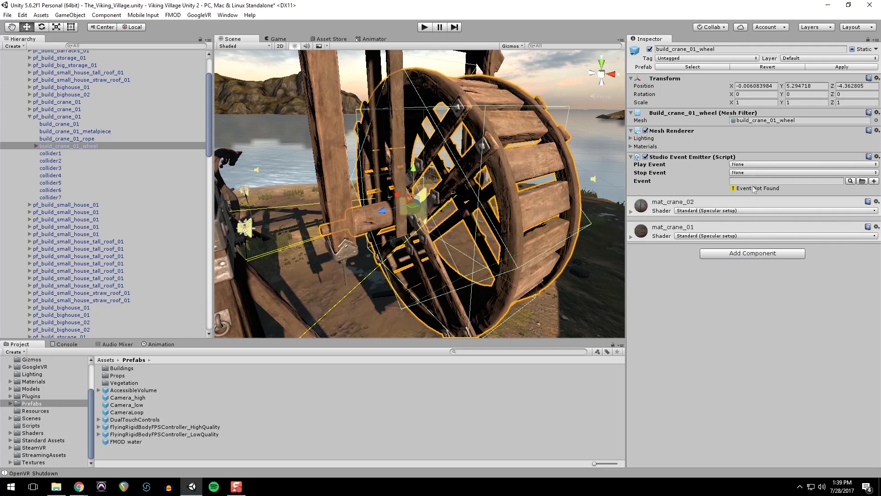
- Make the wheel's emitter play on Object Start, stop on Object Destroy and use the craneWheel event from the ambience folder
click(751, 164)
click(759, 185)
click(756, 172)
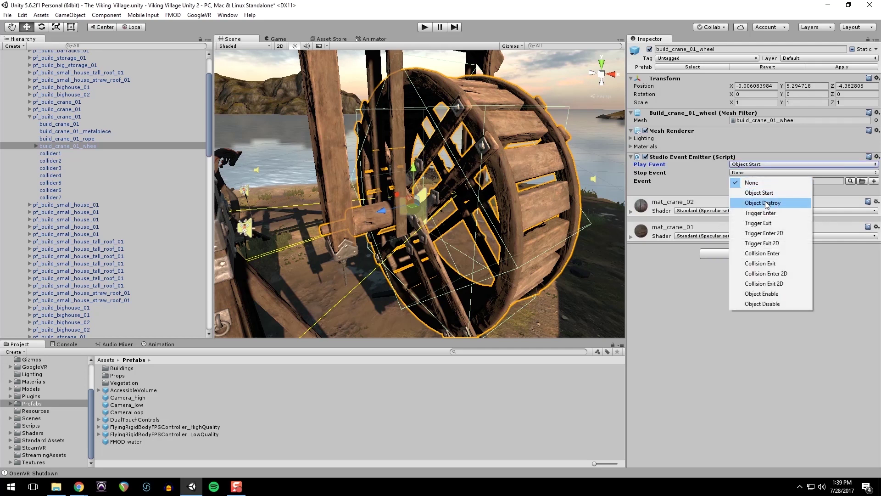
click(765, 202)
click(851, 181)
click(767, 211)
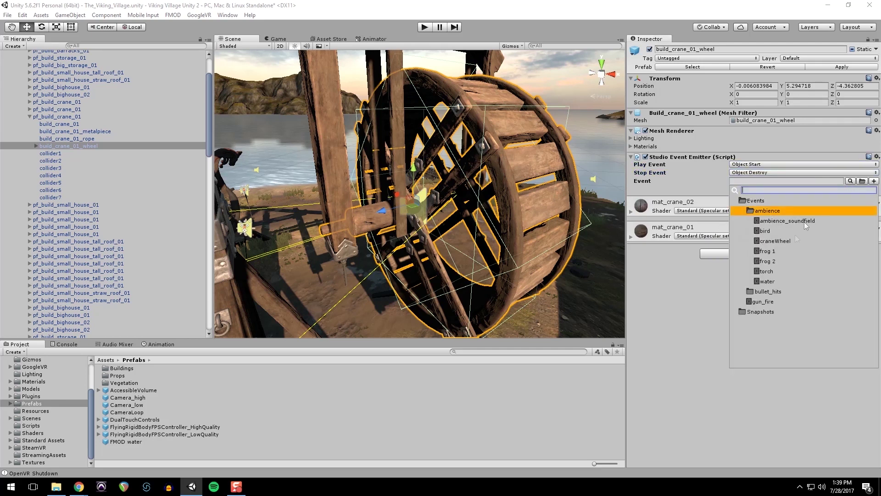
click(776, 241)
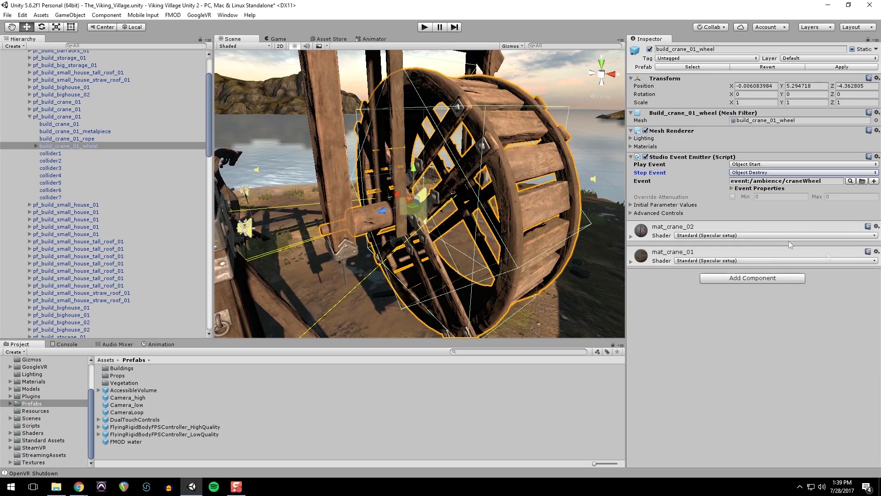
- Apply the edited pf_build_crane_01 to its prefab and check the wheel of another crane instance for the emitter
click(71, 117)
click(823, 67)
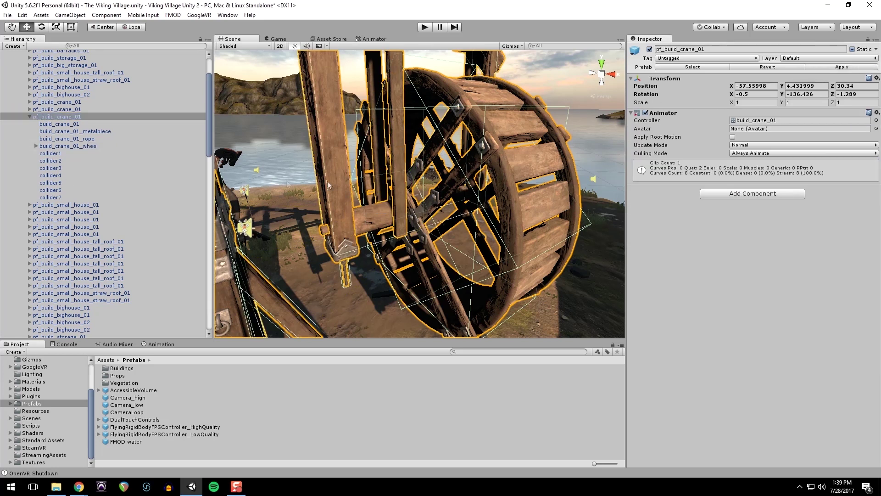
click(30, 116)
click(57, 111)
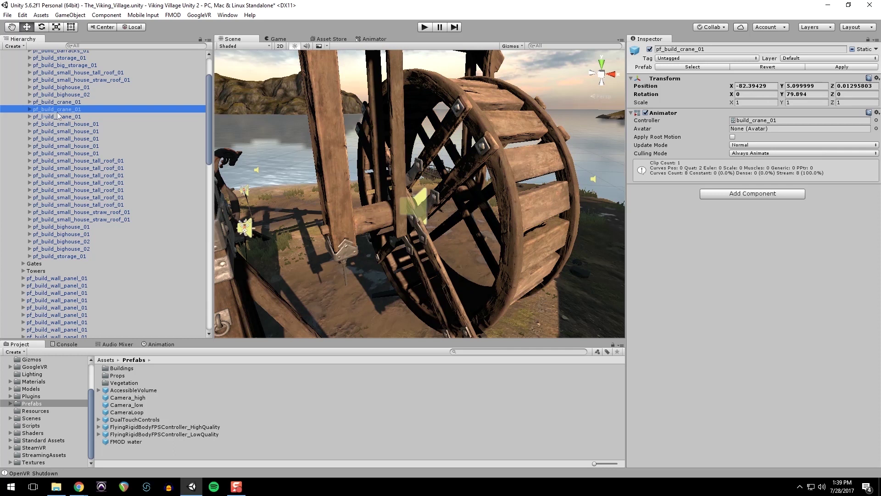
click(29, 109)
click(92, 138)
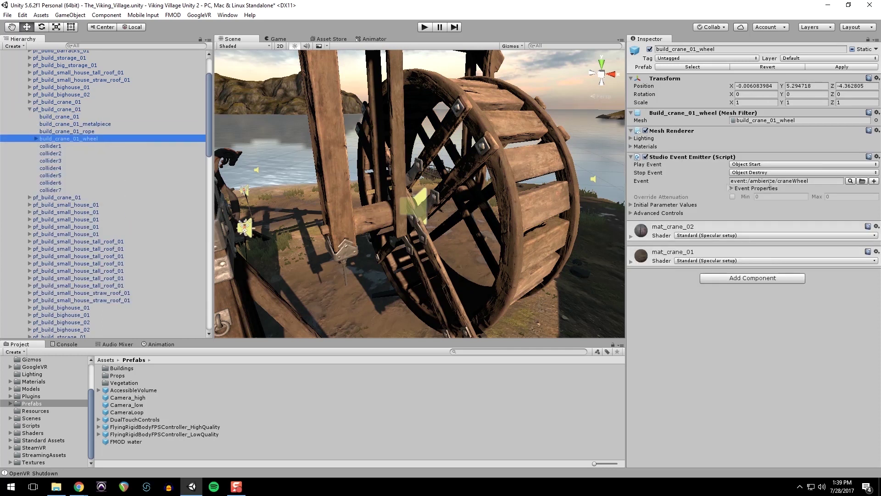
click(29, 109)
- Create an empty root-level object named FMOD frog by the grassy shoreline near the crane
right_drag(371, 182, 341, 192)
key(s)
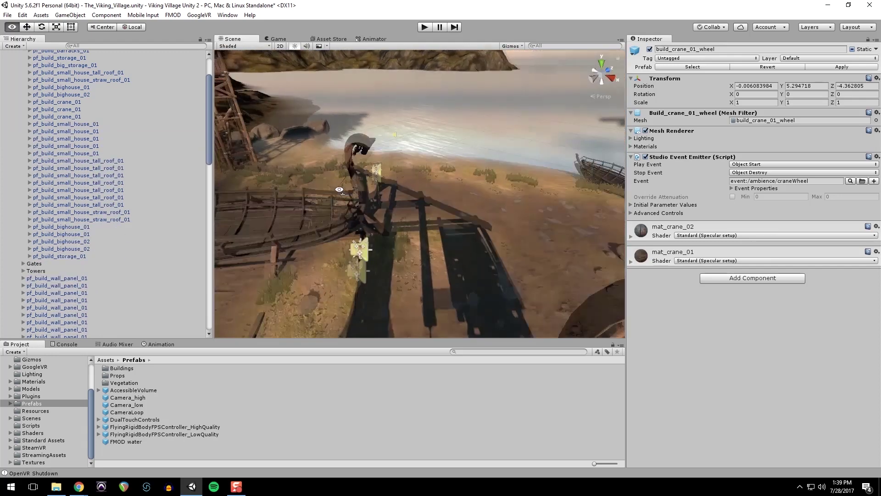
mouse_move(496, 208)
right_down()
mouse_move(325, 213)
mouse_move(506, 212)
right_up()
key(w)
scroll(64, 147, up, 3)
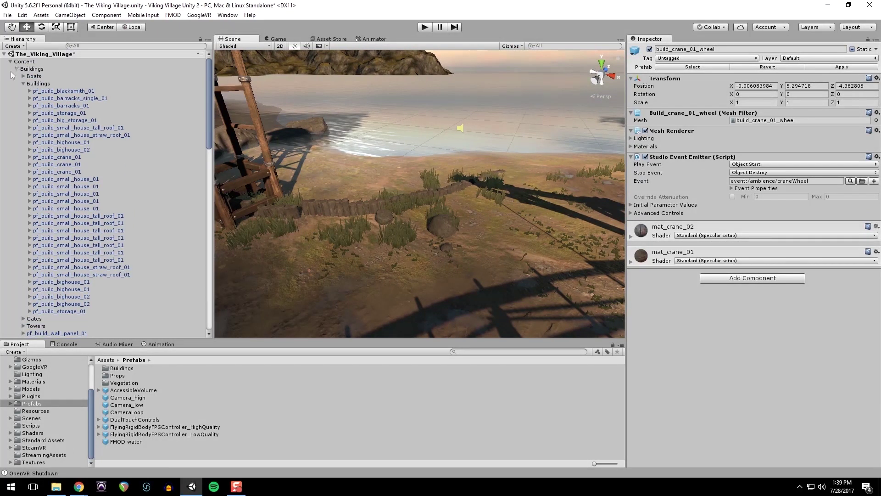
click(11, 61)
click(47, 200)
right_click(47, 200)
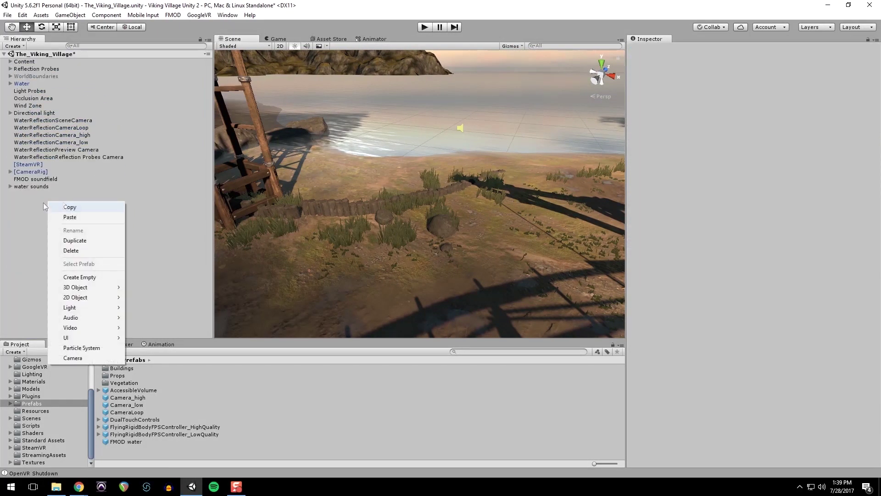
click(92, 277)
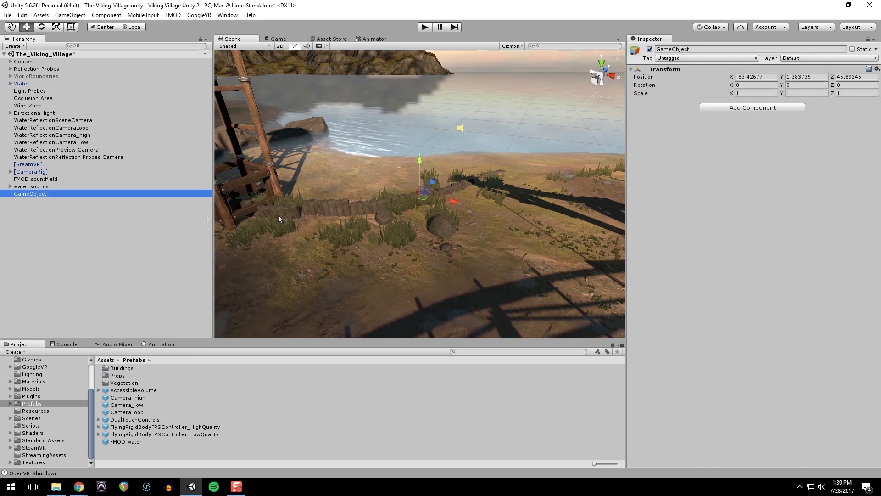
key(F2)
text(F)
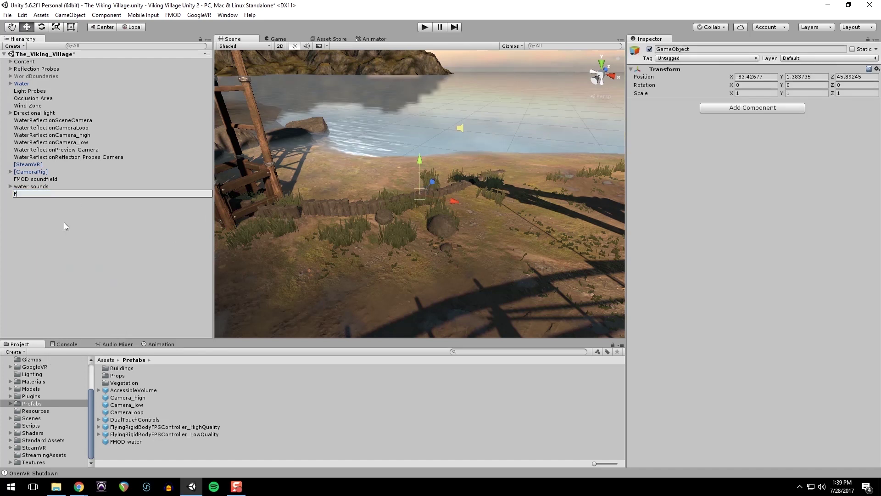
text(MOD frog)
key(Return)
- Add an FMOD Studio Event Emitter to FMOD frog, playing on Object Start and stopping on Object Destroy
click(744, 109)
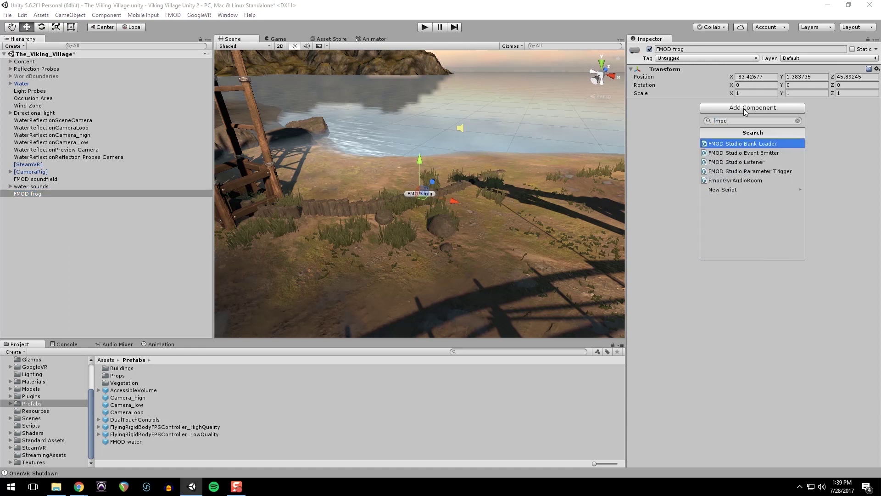
key(Down)
key(Return)
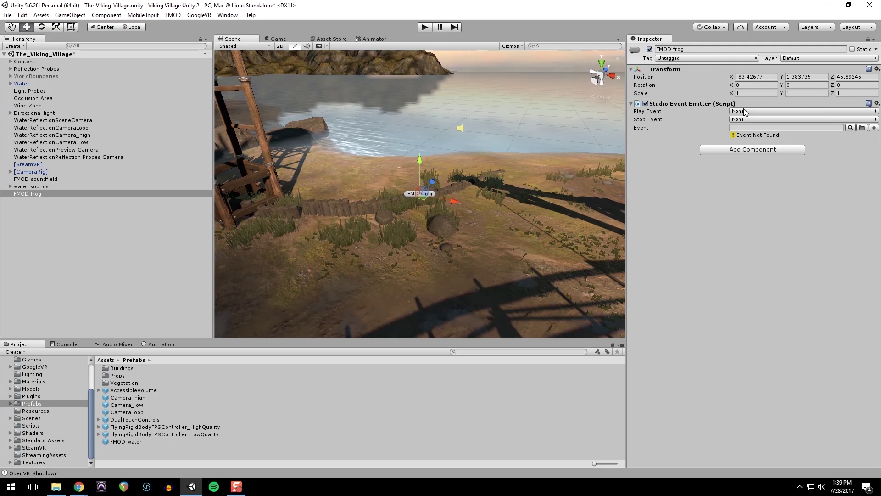
click(746, 112)
click(758, 129)
click(758, 120)
click(782, 152)
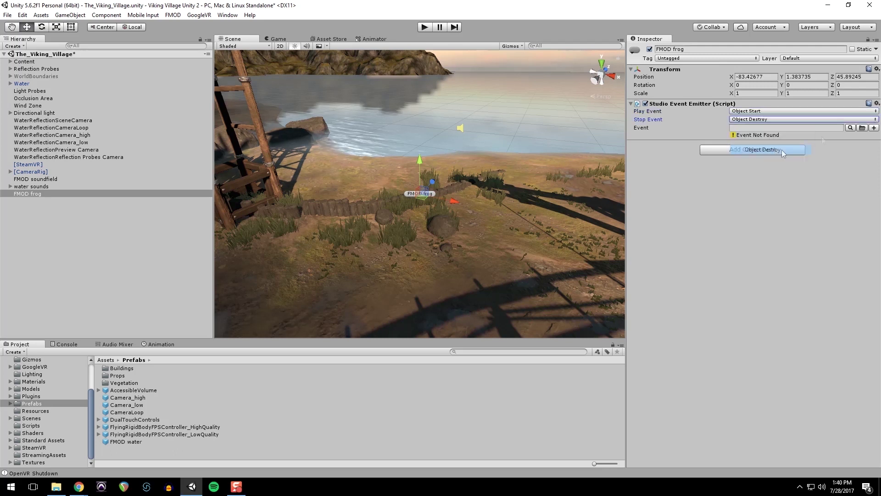
- Assign the frog 1 ambience event to FMOD frog and move the object to about X -82.7, Y 2.05 among the grass
click(851, 128)
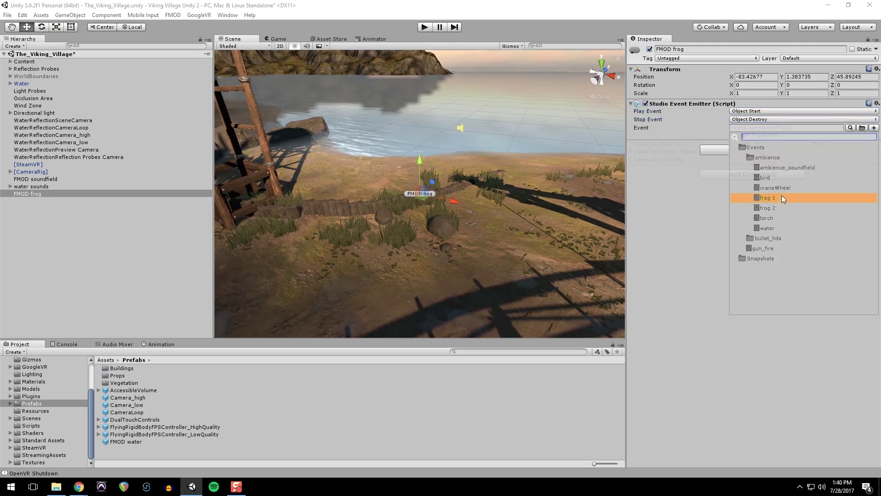
click(781, 198)
right_drag(412, 201, 487, 169)
drag(487, 169, 535, 171)
- Create a second empty object named FMOD frog 2 and give it a blue label icon
right_drag(535, 170, 223, 211)
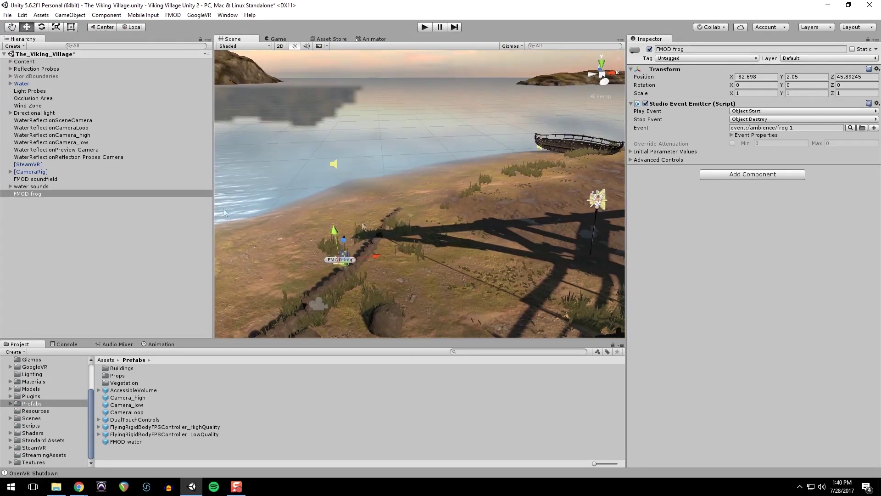
click(22, 222)
right_click(42, 200)
click(105, 276)
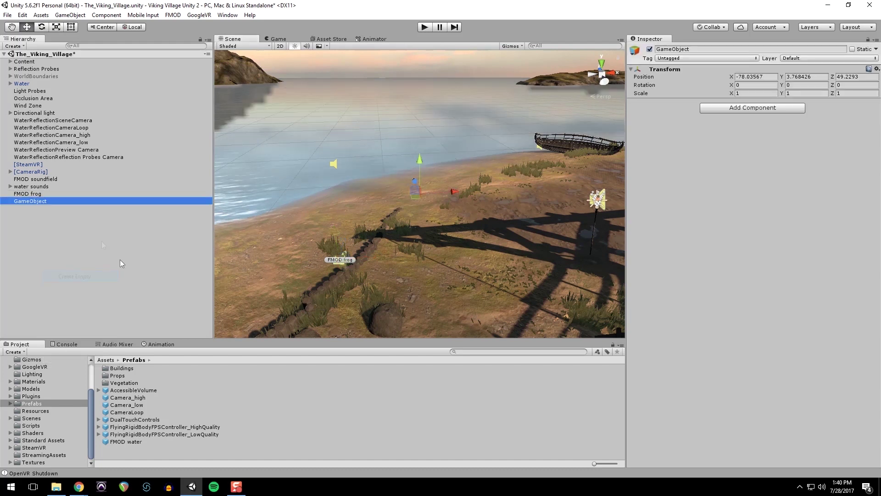
text(FMMOD frog 2)
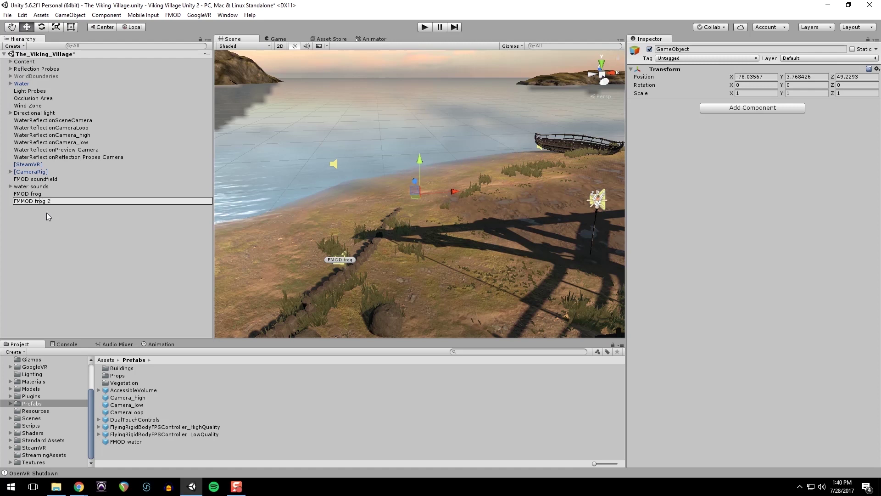
key(Return)
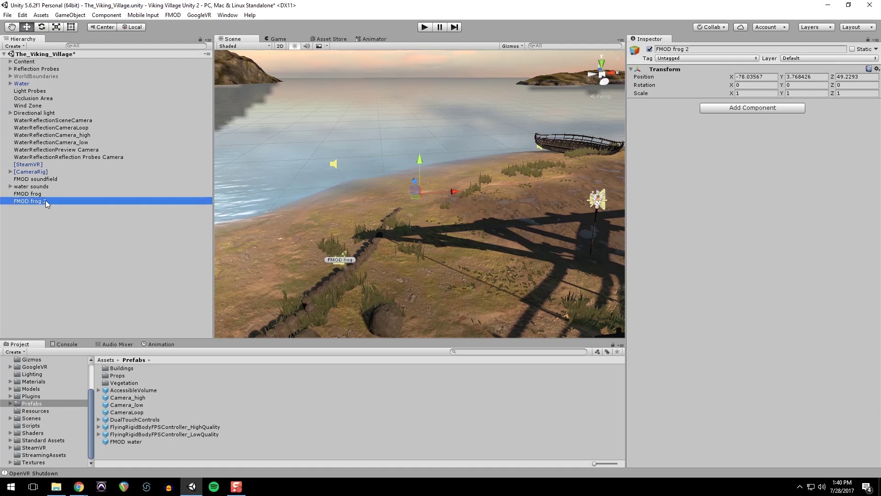
click(635, 50)
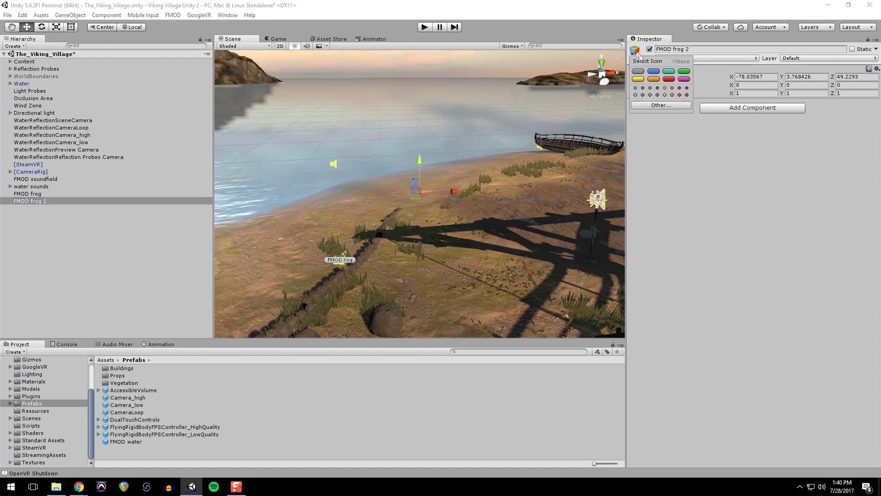
click(652, 72)
- Move FMOD frog 2 along the shore to about X -48.76, beside the log in the tall grass
drag(455, 191, 614, 180)
right_drag(486, 233, 568, 245)
key(w)
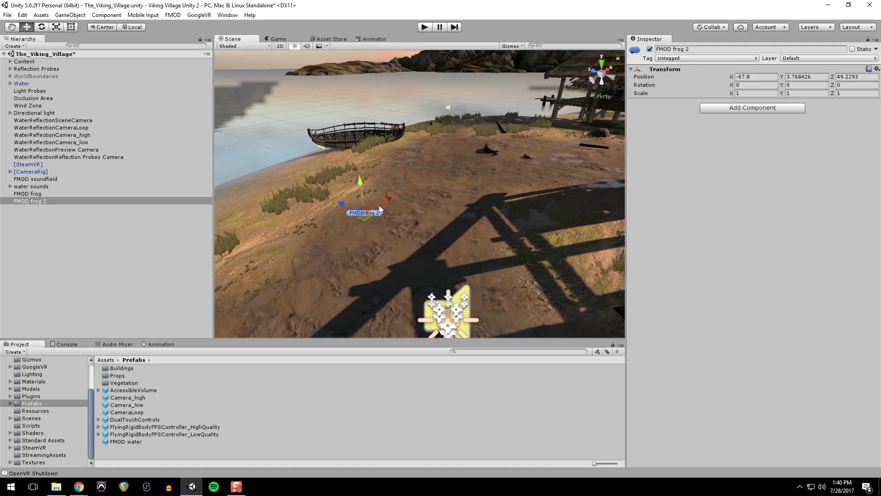
drag(388, 200, 549, 155)
right_drag(549, 155, 422, 175)
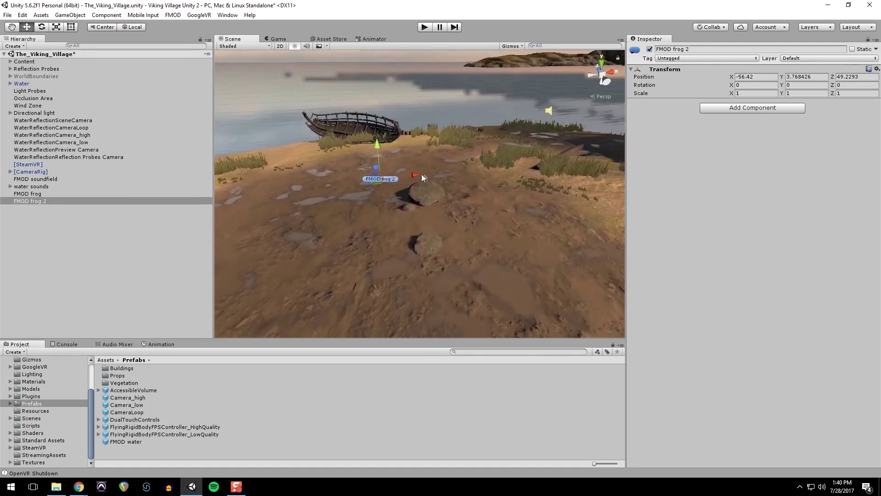
drag(421, 174, 598, 165)
right_drag(598, 164, 579, 183)
drag(532, 142, 557, 139)
key(w)
right_drag(556, 139, 598, 188)
- Add an FMOD Studio Event Emitter to FMOD frog 2, playing on Object Start and stopping on Object Destroy
click(760, 108)
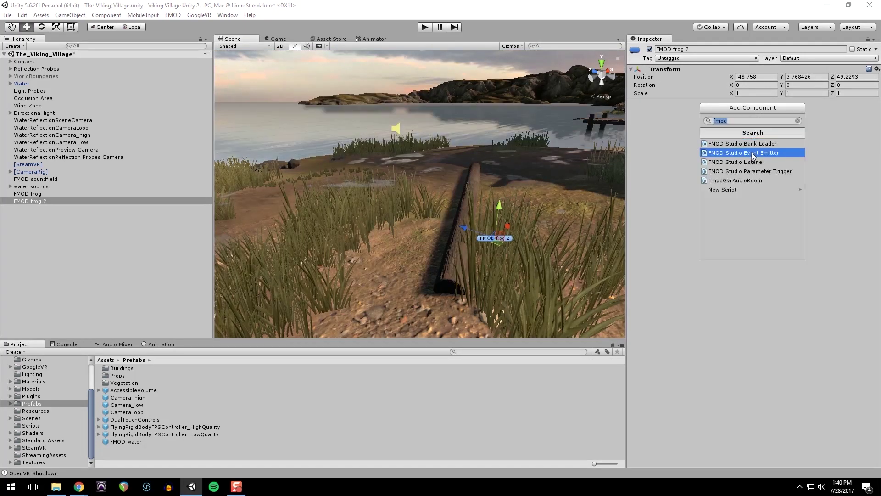
click(751, 153)
click(758, 111)
click(753, 124)
click(757, 119)
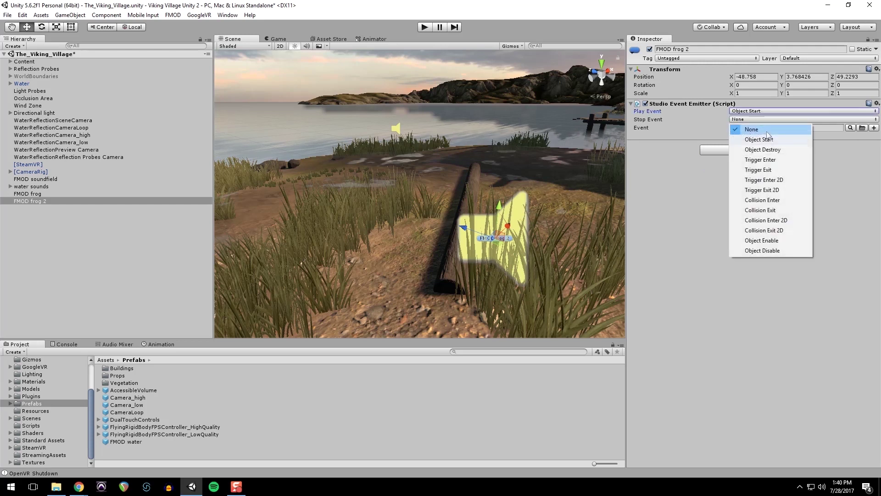
click(763, 146)
- Assign the frog 2 ambience event to FMOD frog 2 and lower the object to about Y 3.26 in the grass
click(850, 128)
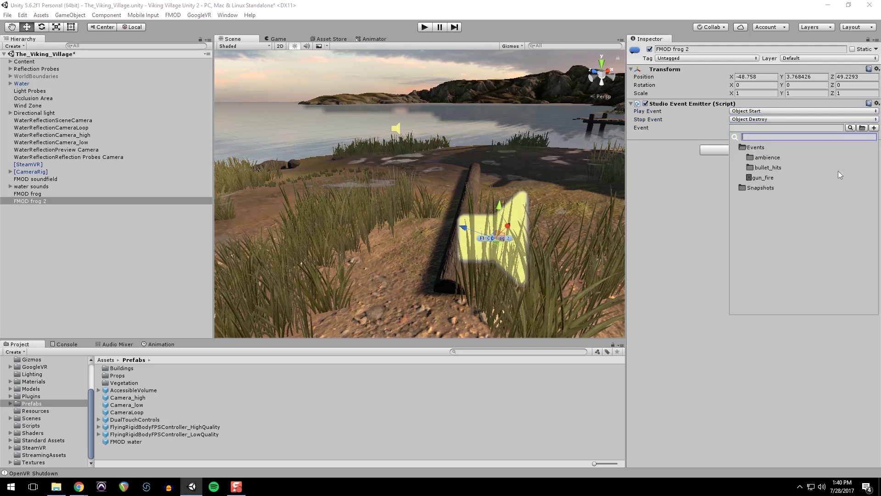
click(768, 158)
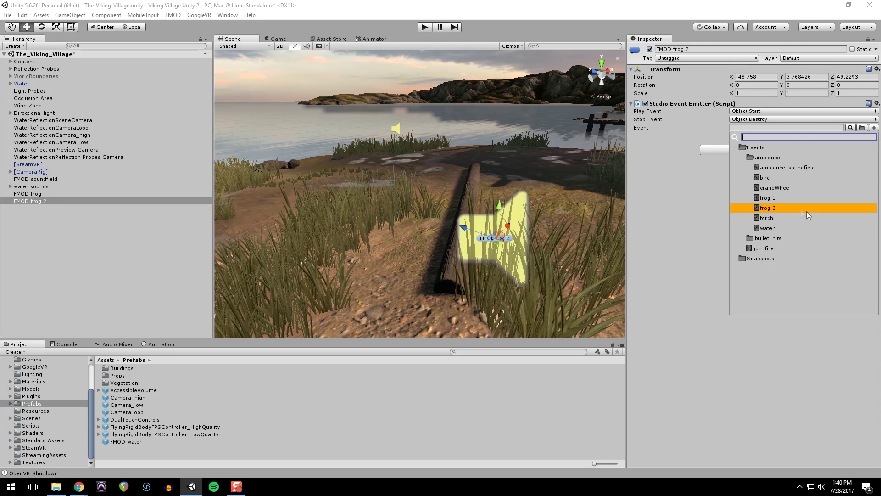
click(807, 210)
drag(500, 207, 507, 246)
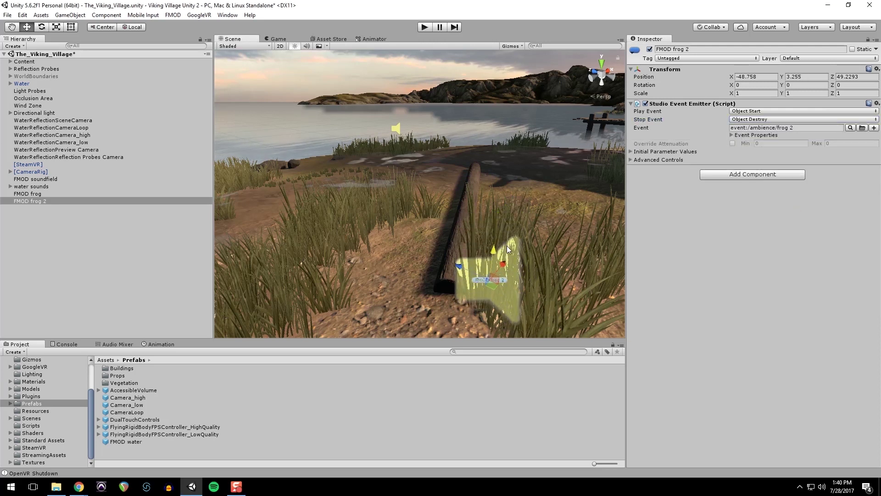
- Save the scene with the new frog sound sources
right_drag(482, 280, 572, 288)
alt+drag(572, 288, 447, 285)
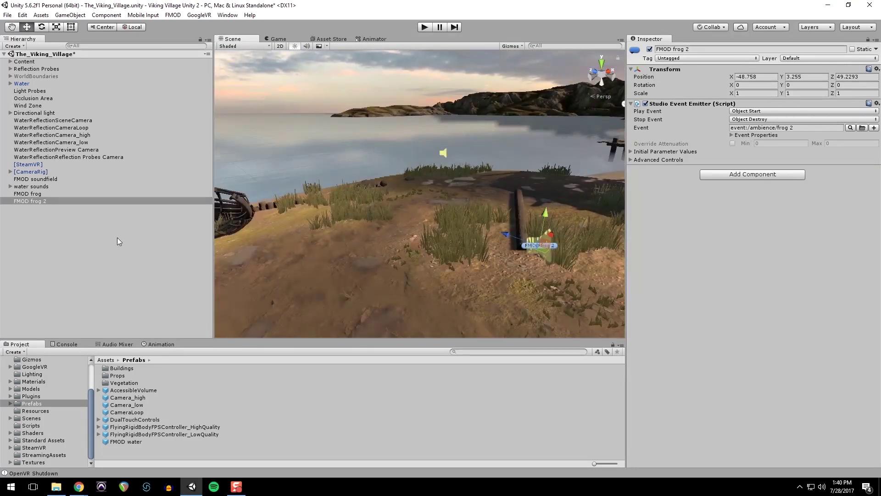
key(ctrl+s)
- Look over the FMOD frog placement on the shore and the open ground around the camera rig in the village
right_drag(442, 230, 137, 207)
click(320, 193)
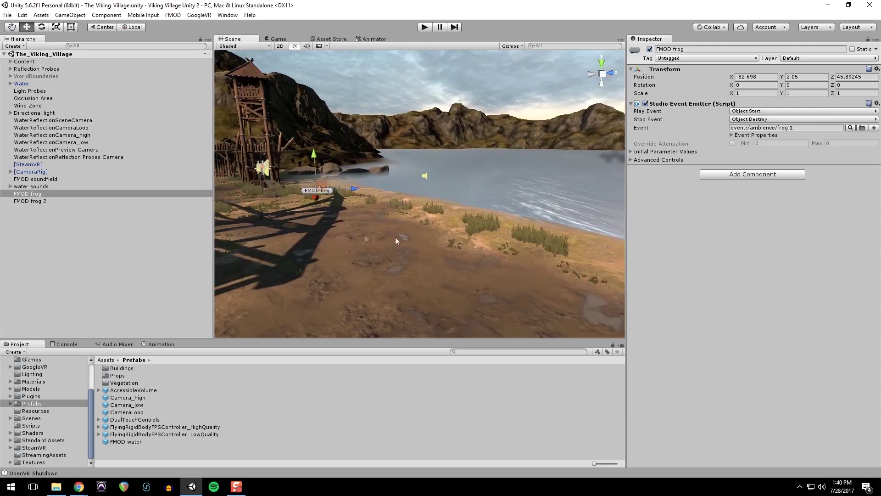
alt+drag(355, 236, 490, 274)
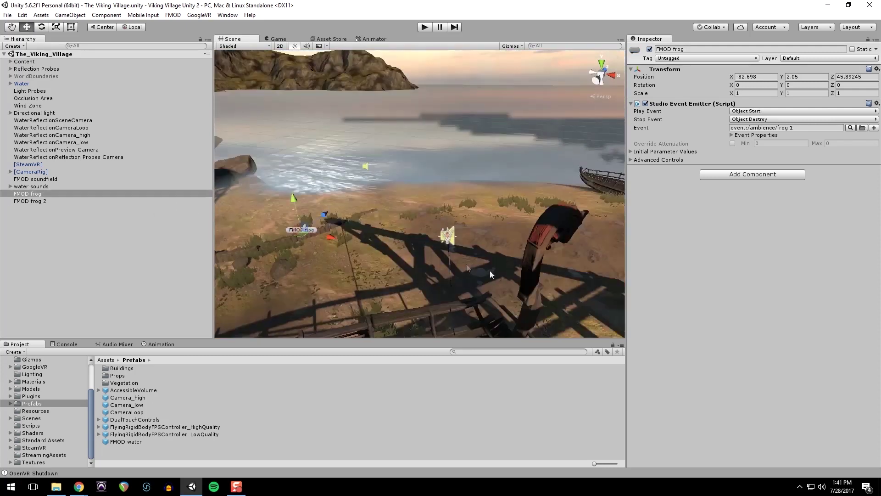
alt+drag(461, 214, 502, 240)
right_drag(501, 240, 324, 221)
key(w)
right_drag(452, 226, 296, 221)
key(d)
right_drag(391, 219, 315, 213)
key(w)
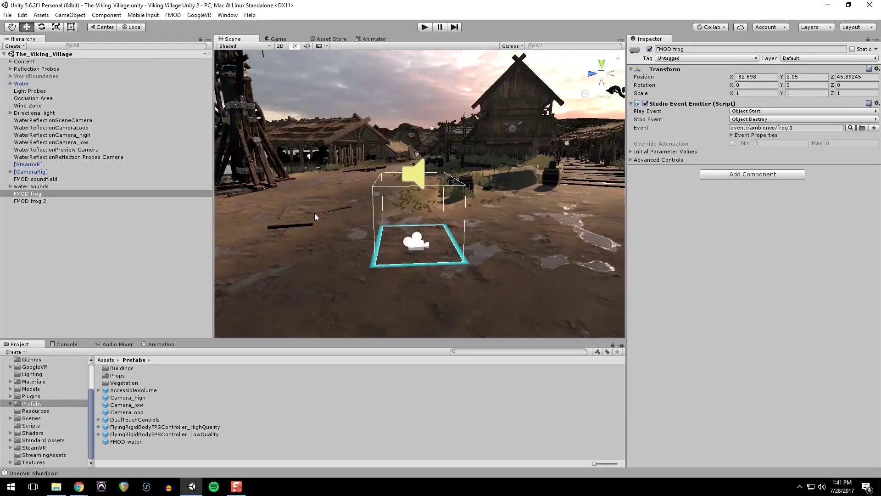
- Create a cube and place it on the wooden walkway by the palisade at about X -96.33, Y 6.78, Z 28.93
click(127, 223)
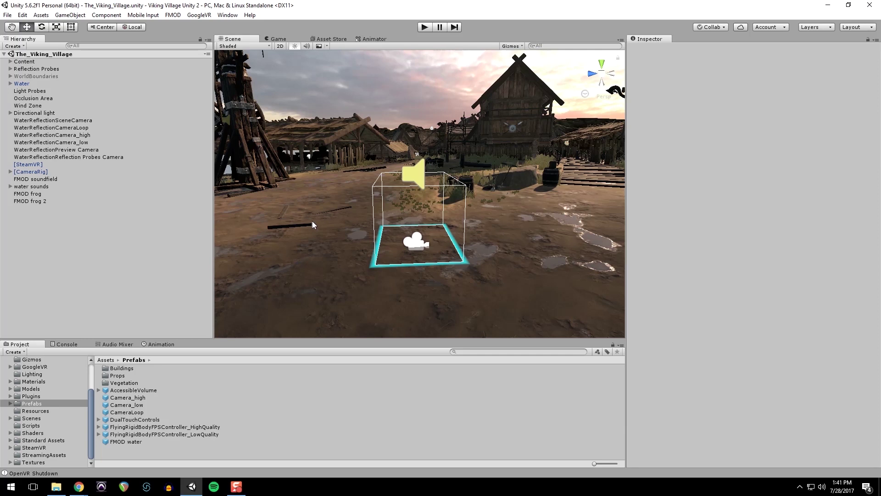
right_drag(412, 225, 101, 231)
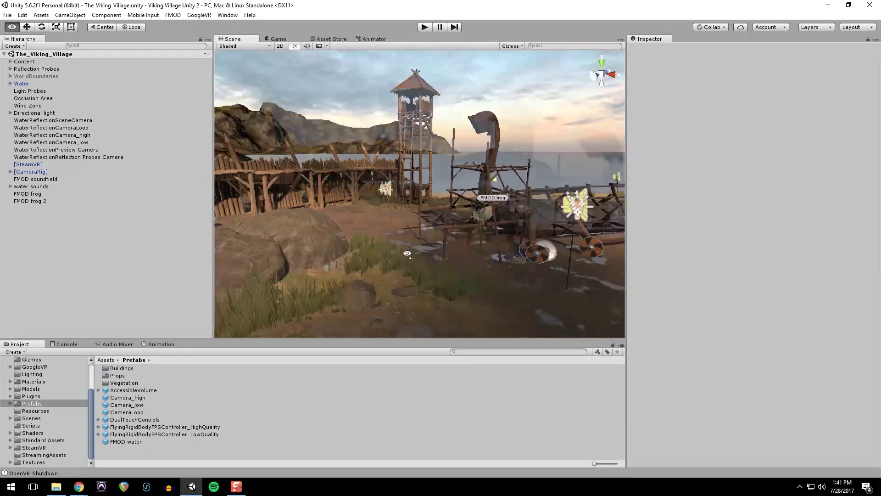
right_drag(408, 252, 389, 267)
key(w)
right_click(64, 239)
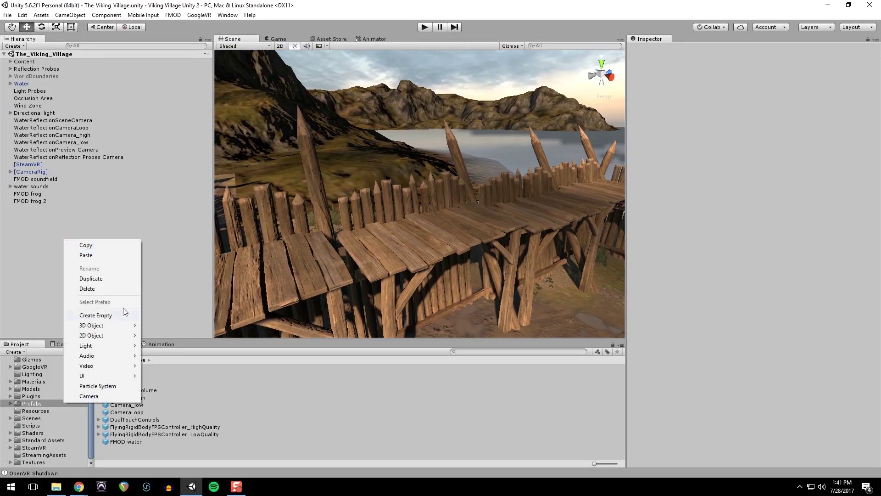
mouse_move(114, 325)
click(183, 326)
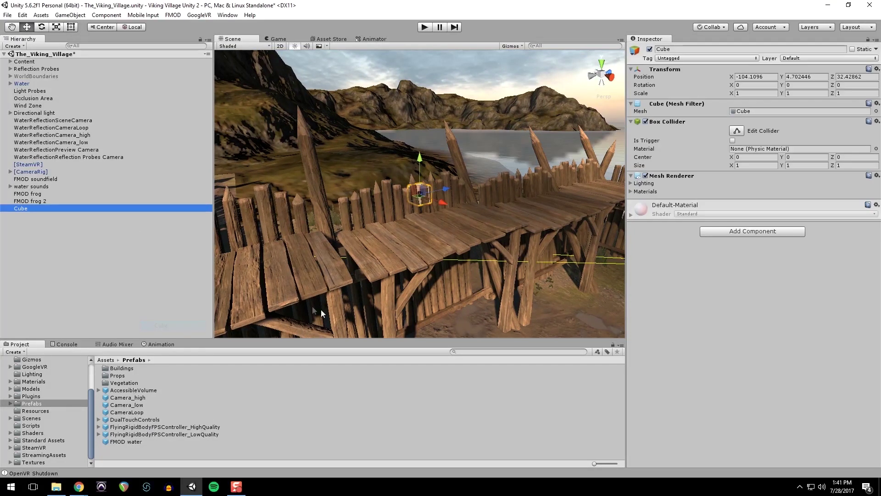
drag(445, 202, 512, 207)
drag(488, 168, 488, 173)
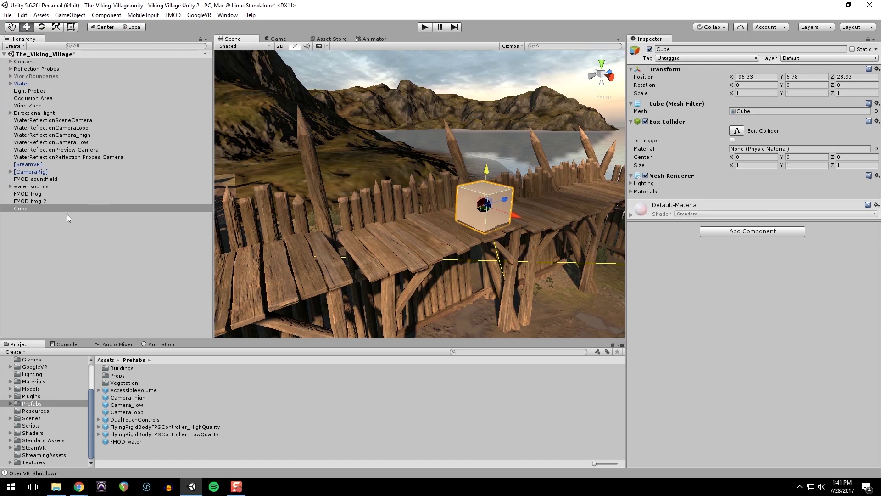
- Rename the new cube as Bird
click(34, 208)
click(24, 209)
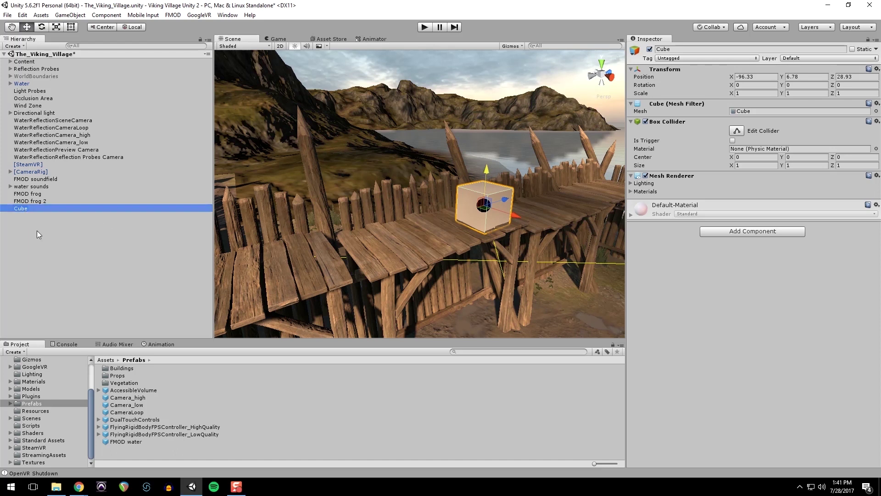
text(Bird)
key(Return)
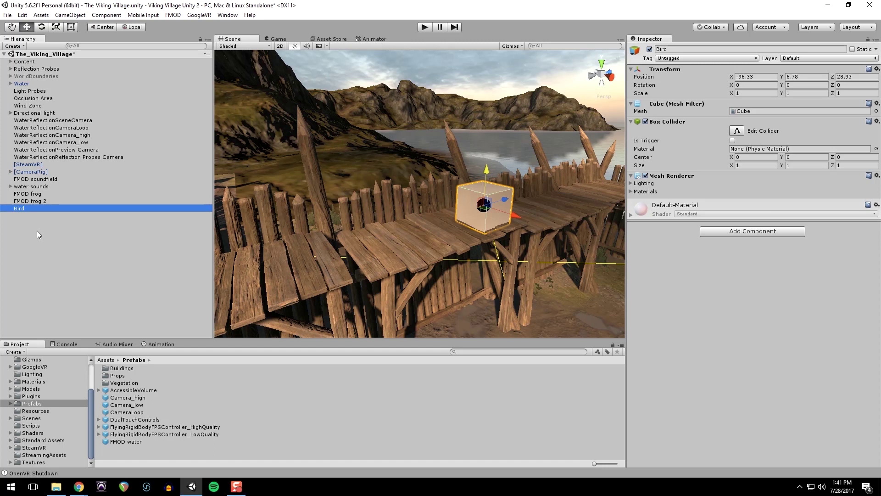
- Add an FMOD Studio Event Emitter to Bird, playing on Object Start and stopping on Object Destroy
click(735, 231)
click(757, 274)
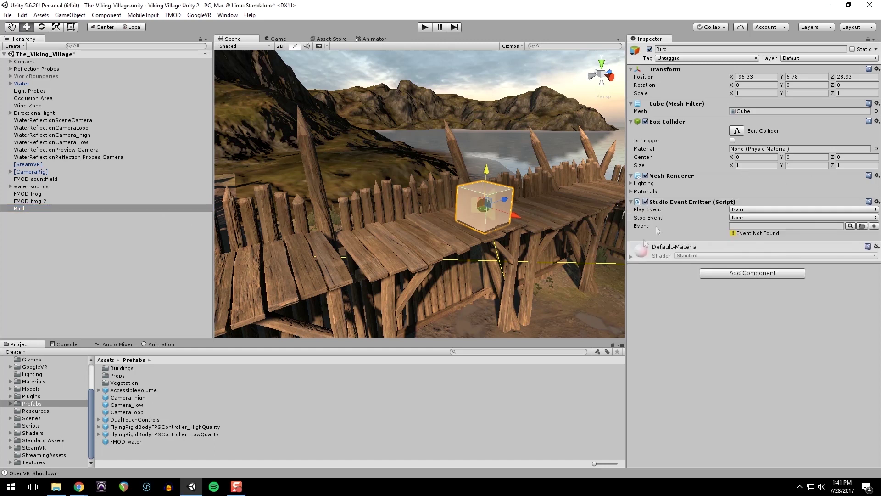
click(776, 209)
click(779, 226)
click(775, 217)
click(804, 248)
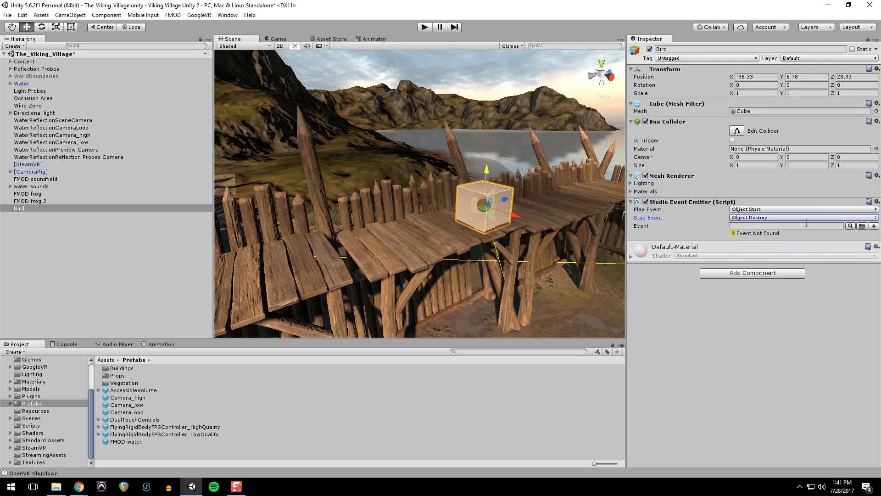
- Assign the bird event from the ambience folder to Bird's event emitter
click(850, 226)
click(773, 256)
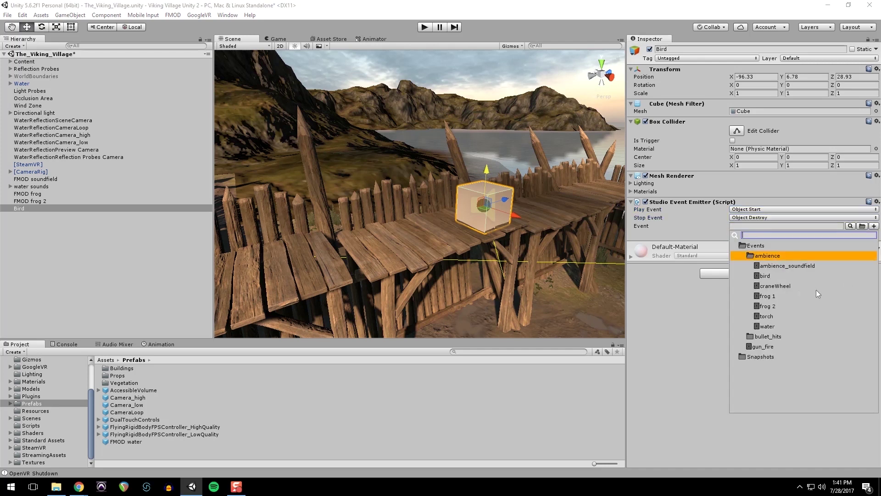
click(765, 276)
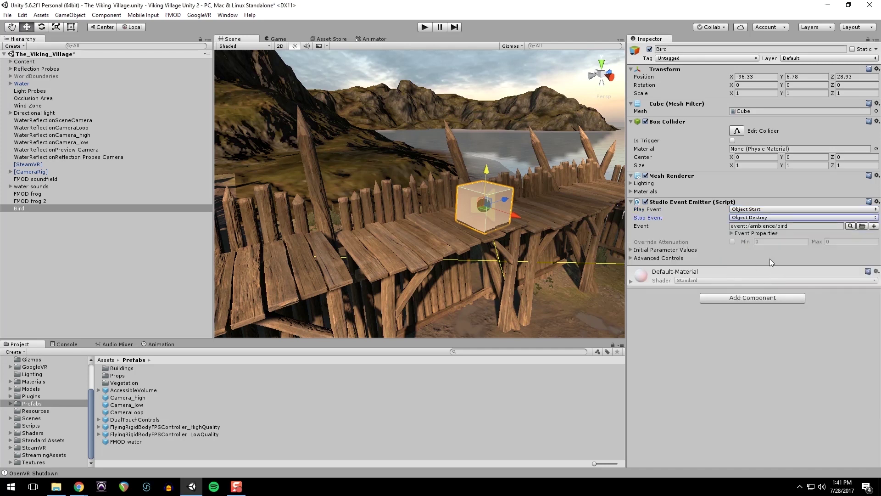
- Add an Animator component to the Bird object
click(742, 298)
text(animot)
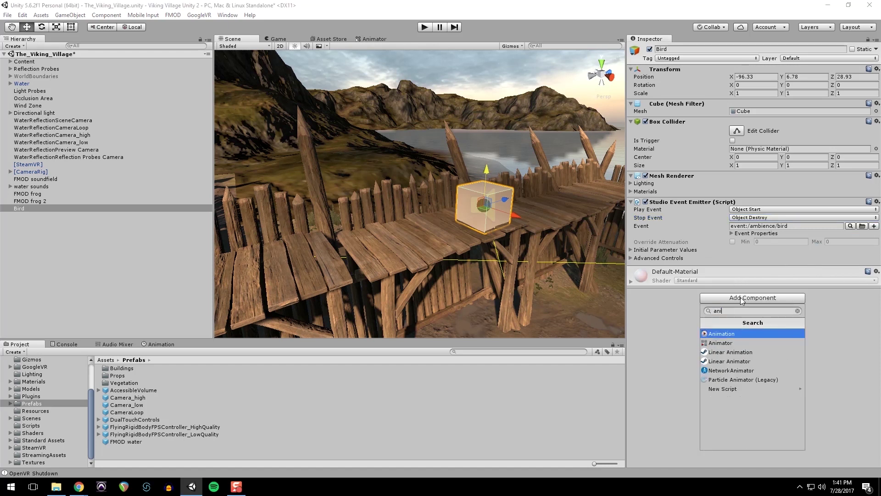
key(BackSpace)
key(BackSpace)
key(Down)
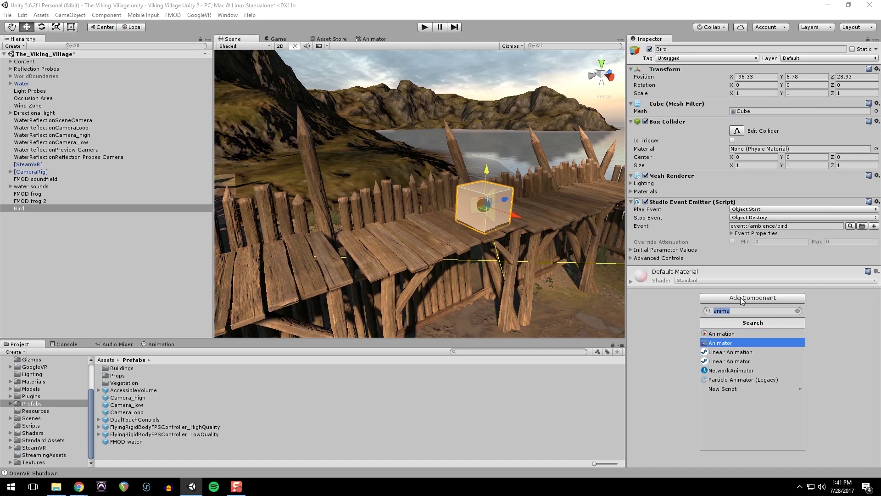
key(Return)
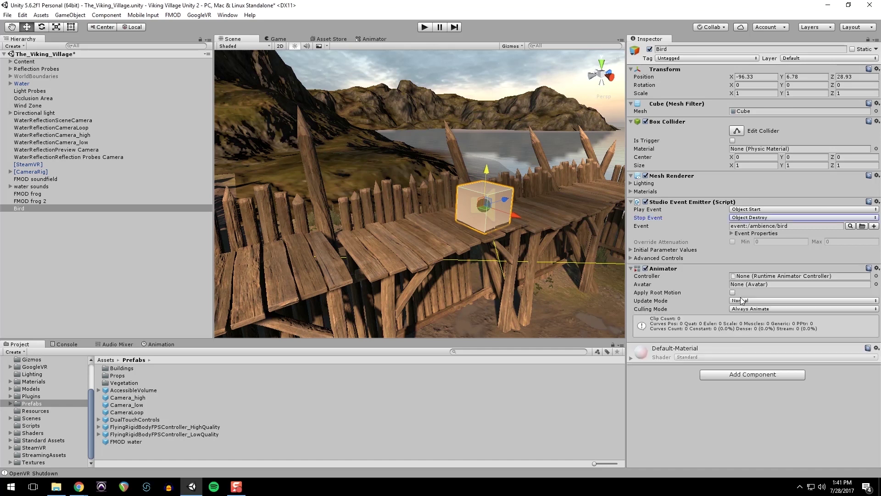
- Create a new animator controller and a new animation clip in the root Assets folder
scroll(33, 381, up, 3)
click(33, 374)
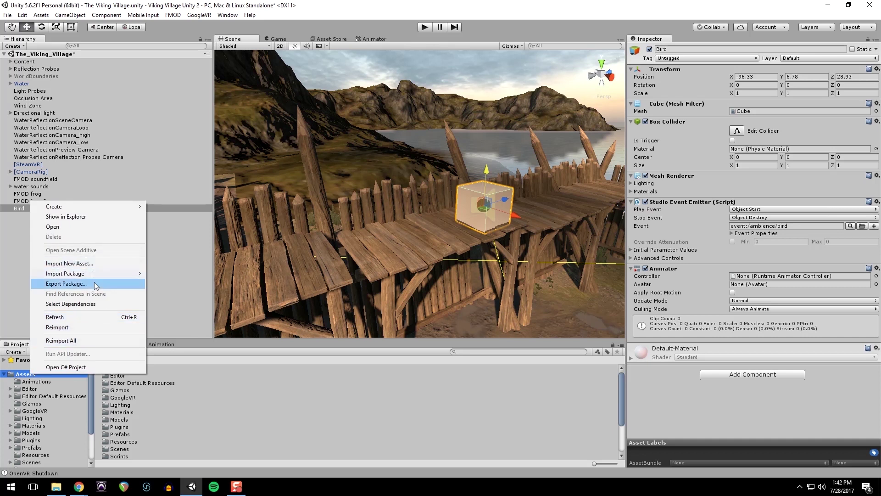
mouse_move(79, 209)
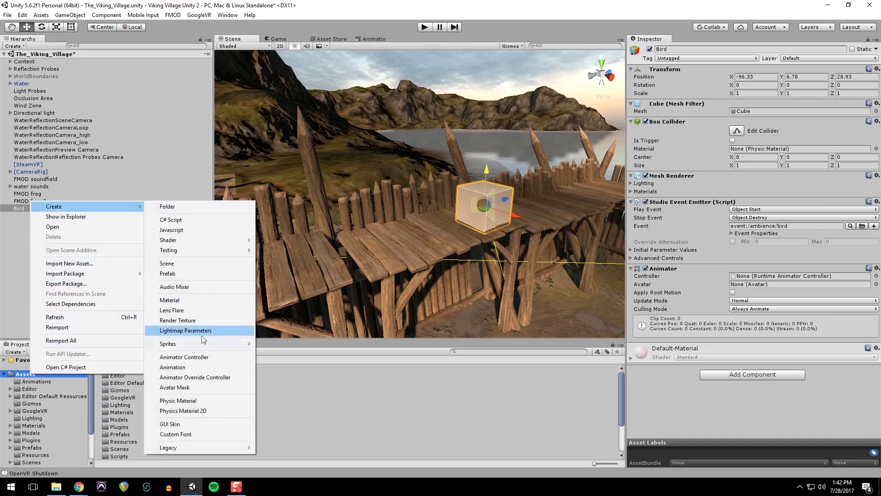
click(206, 356)
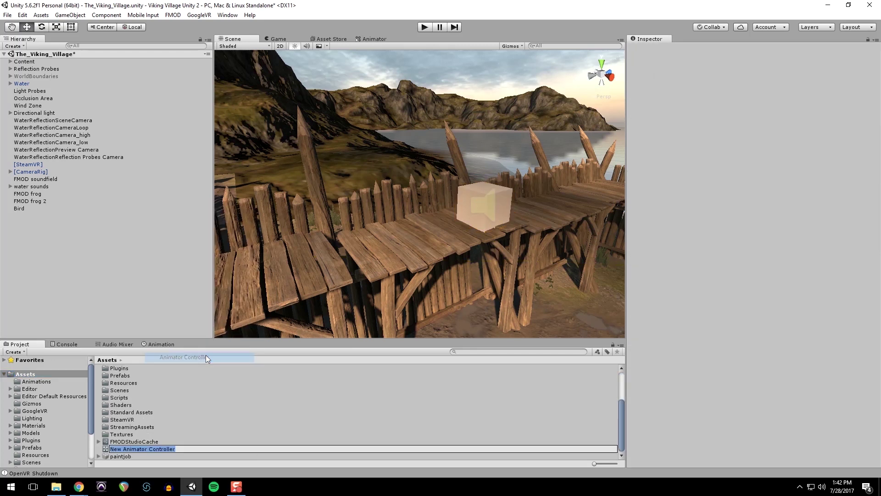
right_click(32, 372)
mouse_move(101, 205)
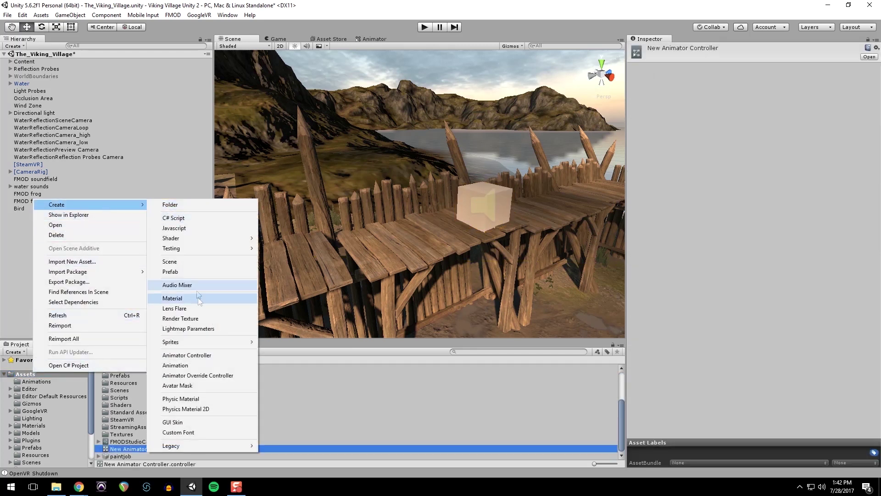
click(205, 366)
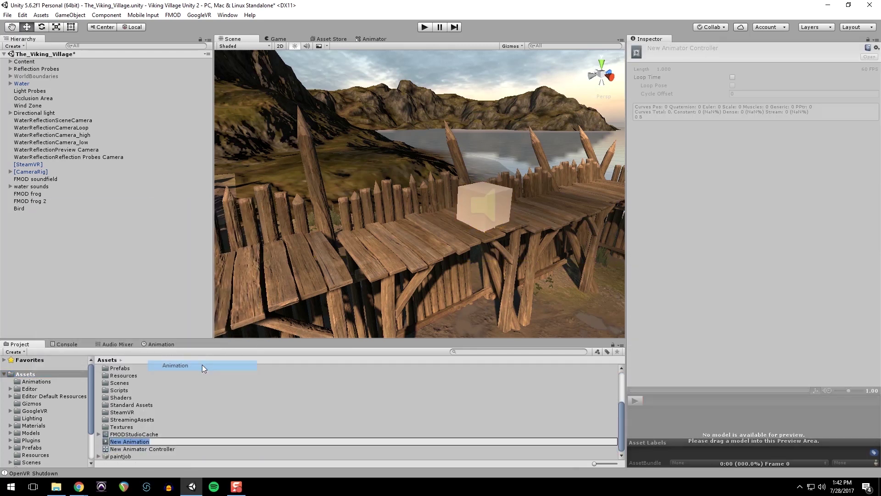
- Open the new animator controller and rename it as Bird Controller
double_click(150, 449)
click(149, 448)
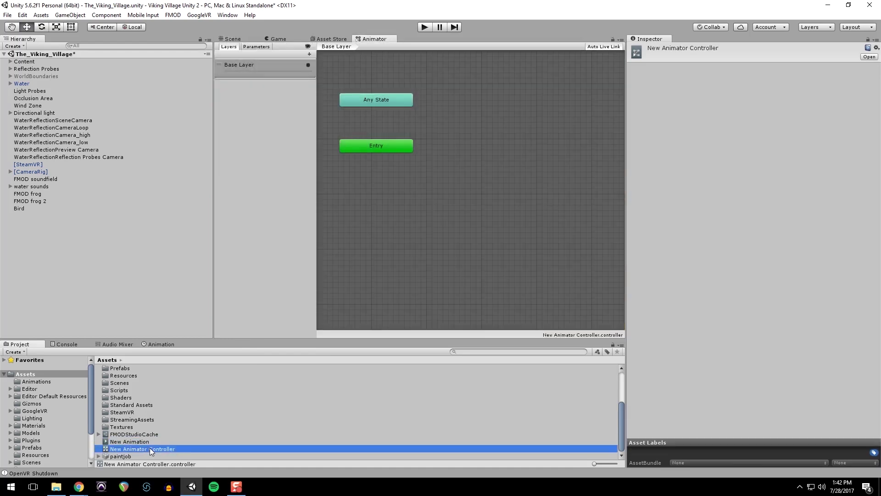
text(Bird)
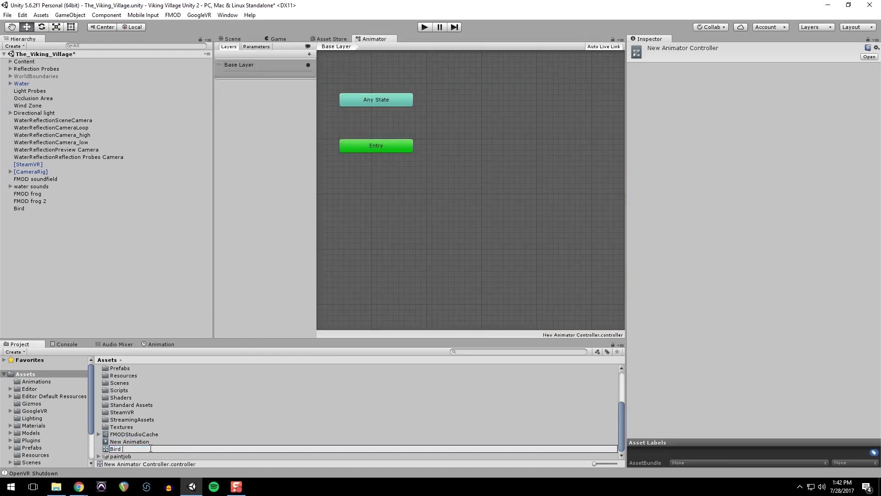
text( Controller)
key(Return)
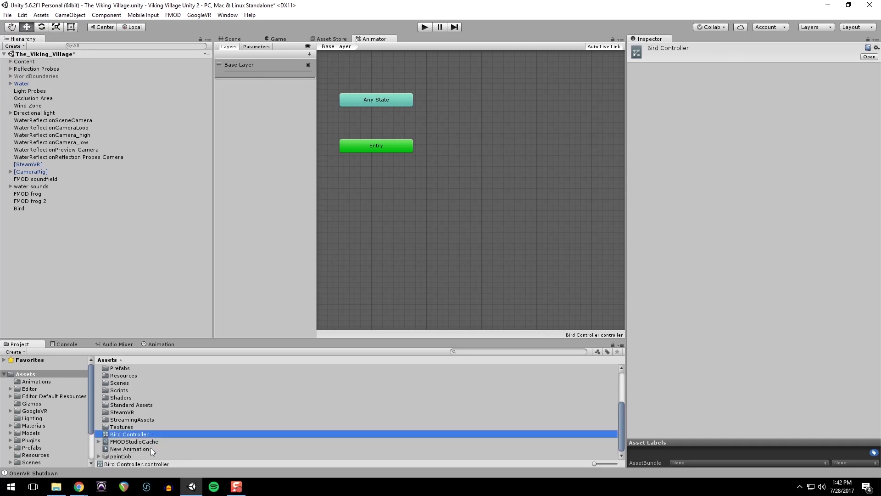
- Rename the new animation clip as Flying Around
click(125, 449)
click(134, 449)
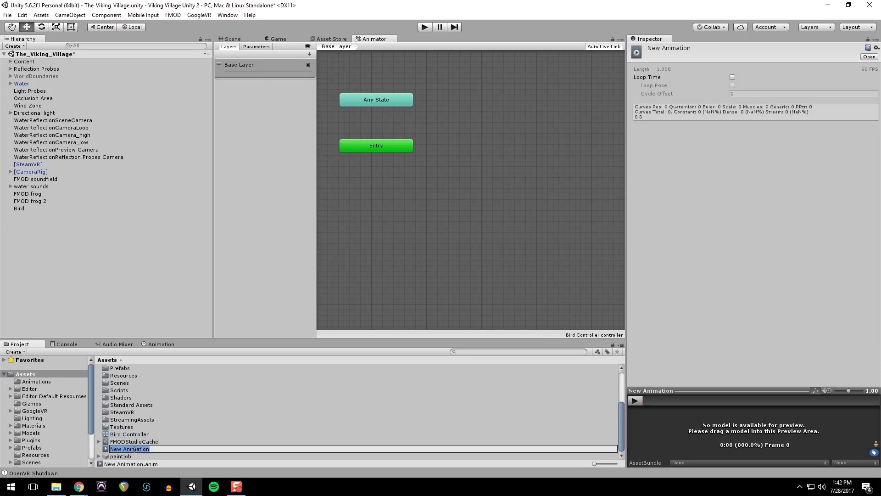
text(Flying Around)
key(Return)
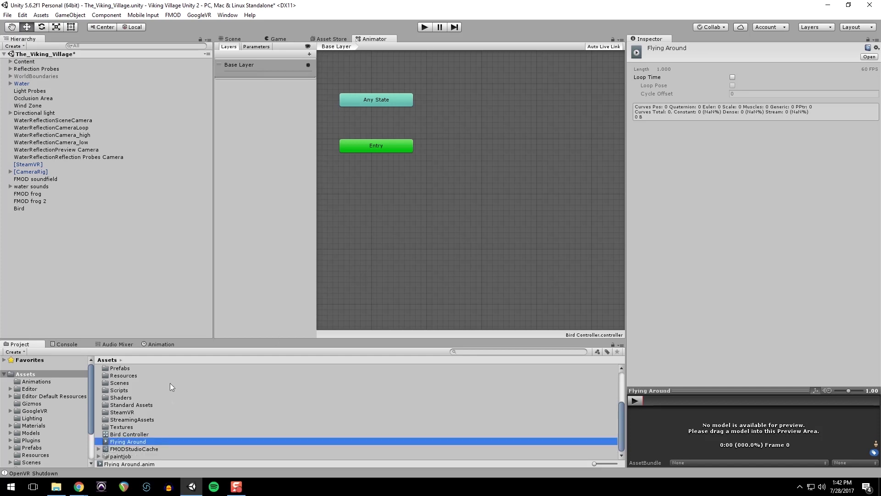
- Add the Flying Around clip to Bird Controller's Base Layer as its default state and line it up beside Entry
click(130, 435)
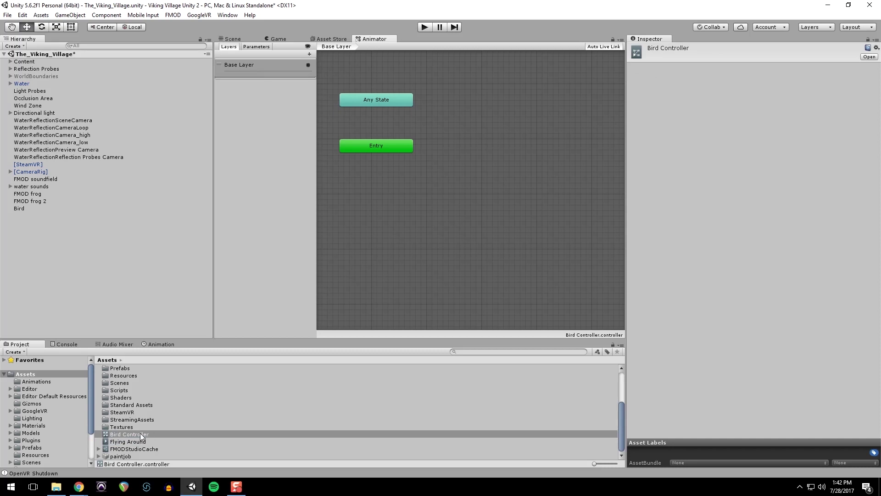
click(148, 434)
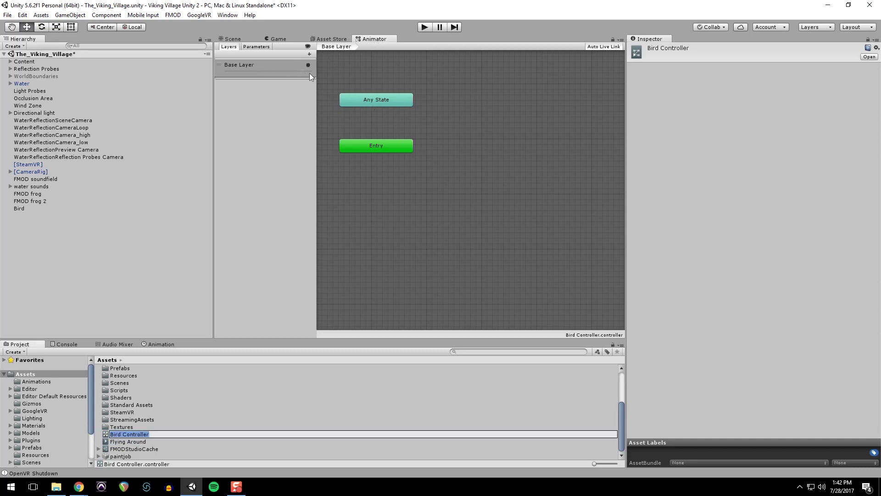
click(230, 16)
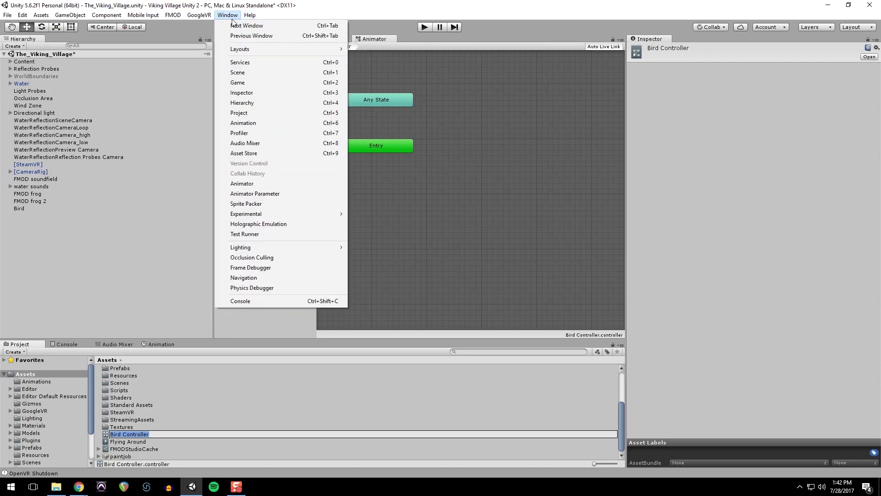
click(423, 304)
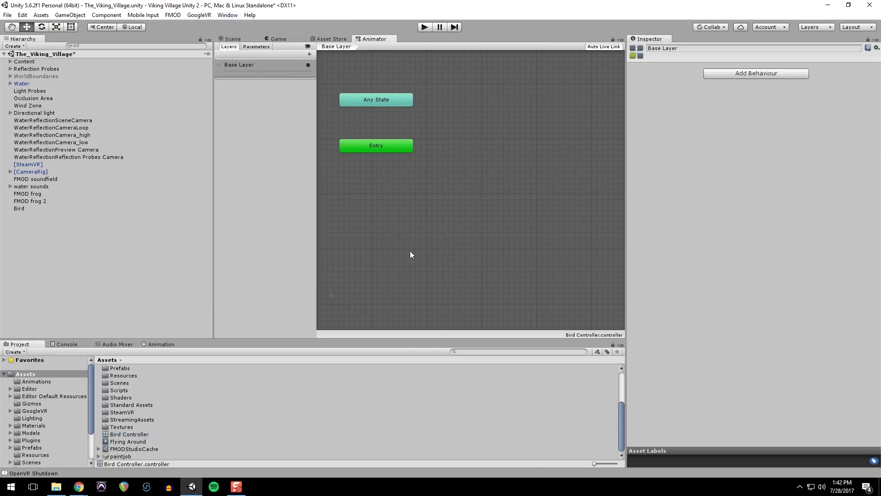
drag(120, 445, 422, 301)
drag(492, 171, 494, 147)
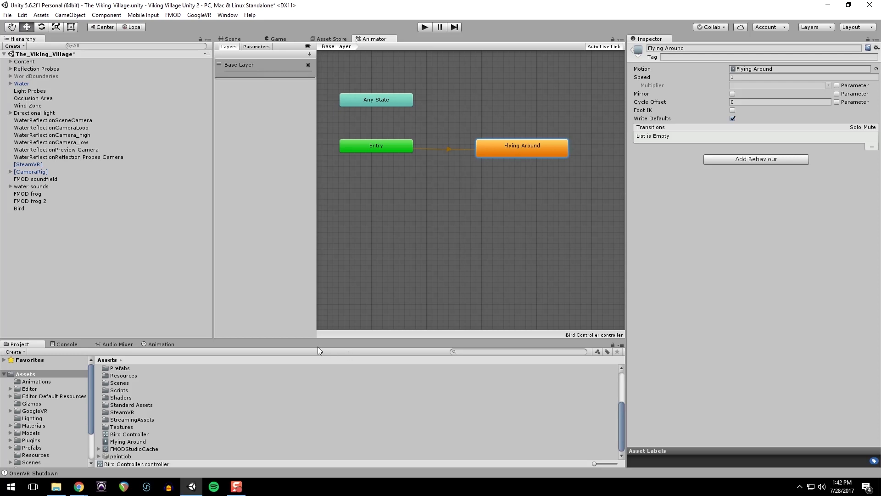
click(374, 149)
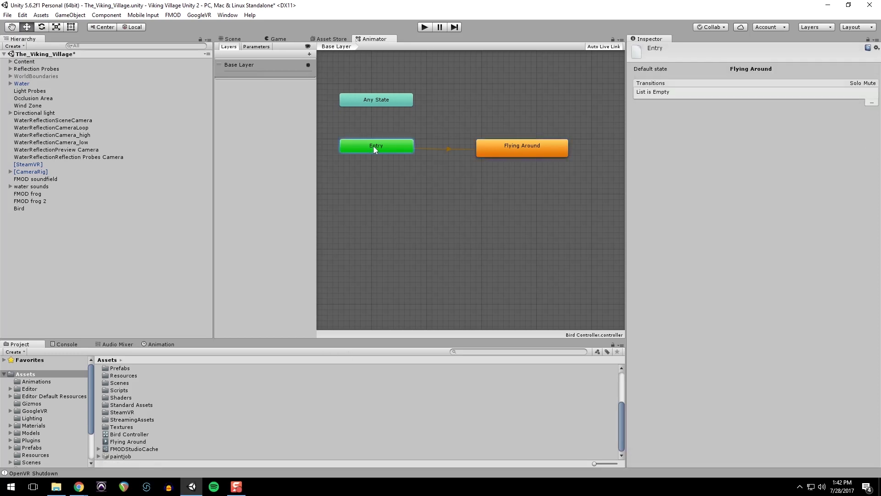
click(508, 152)
drag(529, 150, 513, 147)
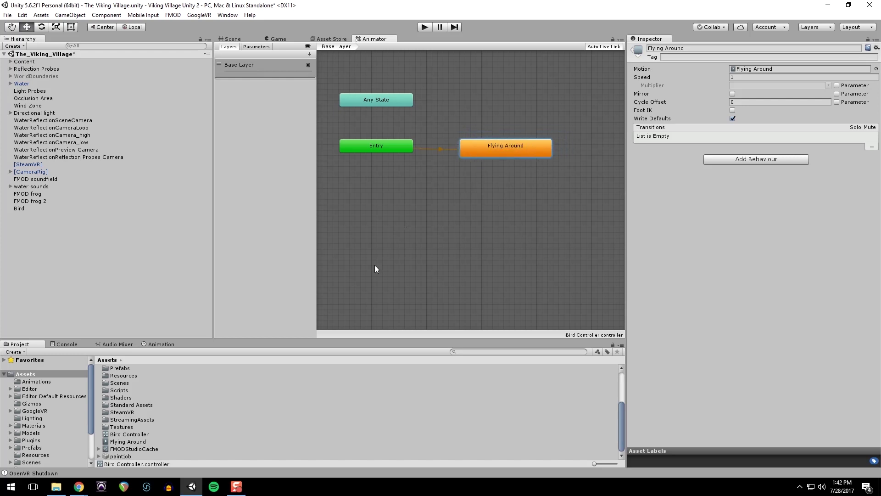
- Enable Loop Time on the Flying Around animation clip
click(128, 441)
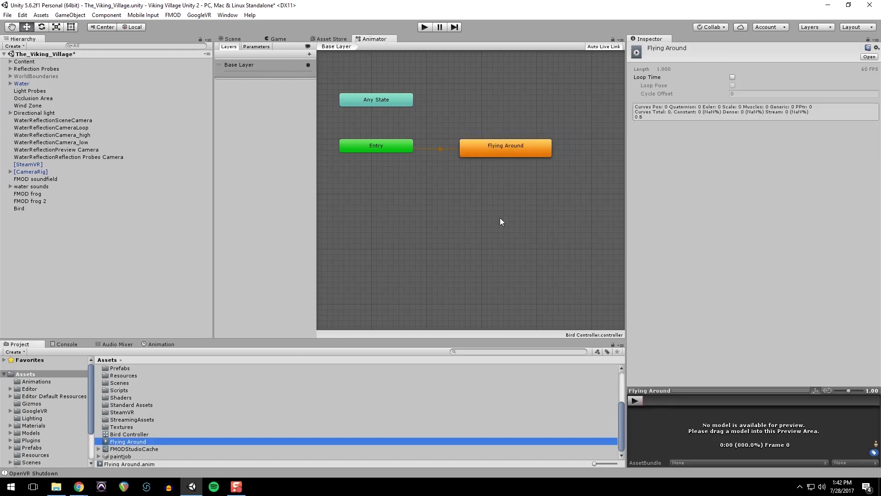
click(132, 443)
key(Return)
click(733, 77)
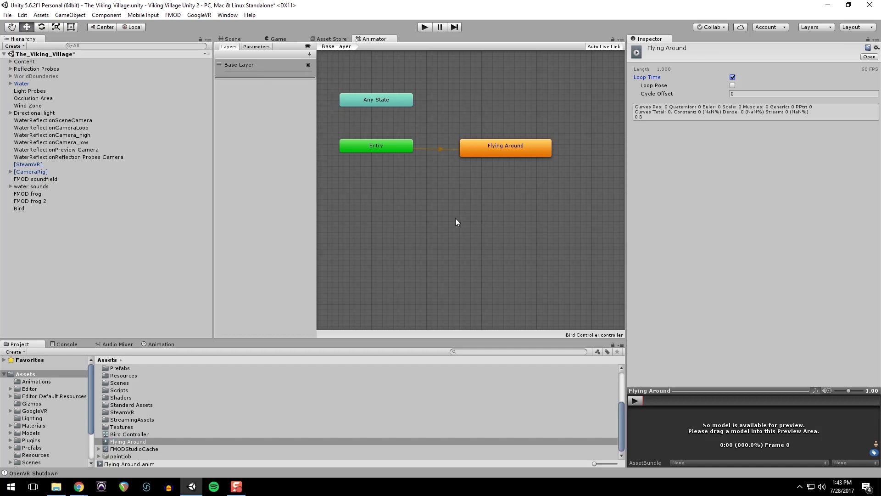
click(505, 205)
- Assign Bird Controller as the controller of the Bird object's Animator component
click(39, 208)
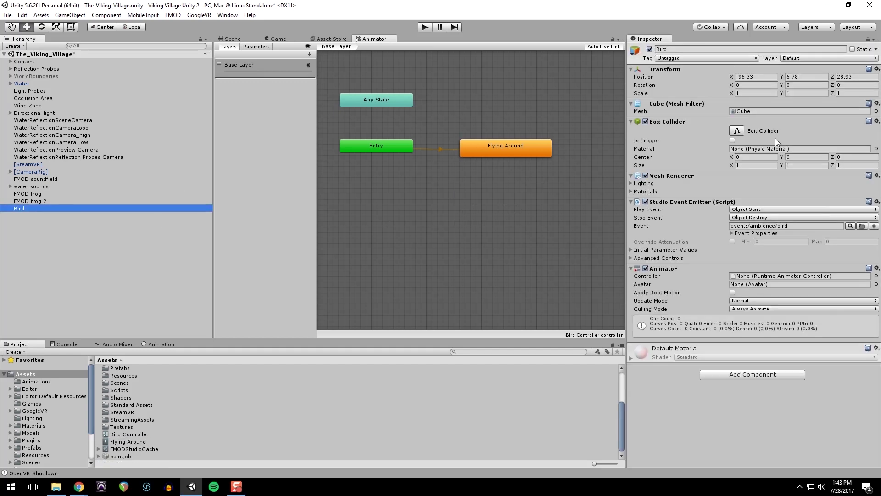
click(877, 275)
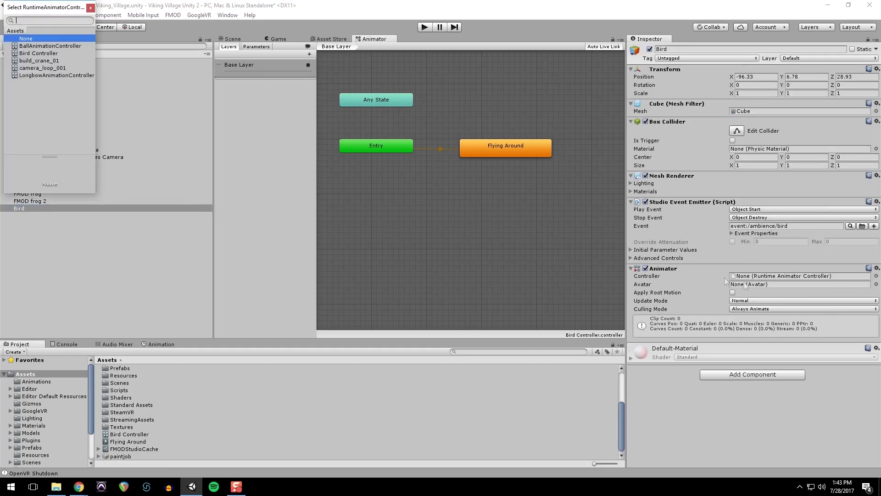
click(38, 53)
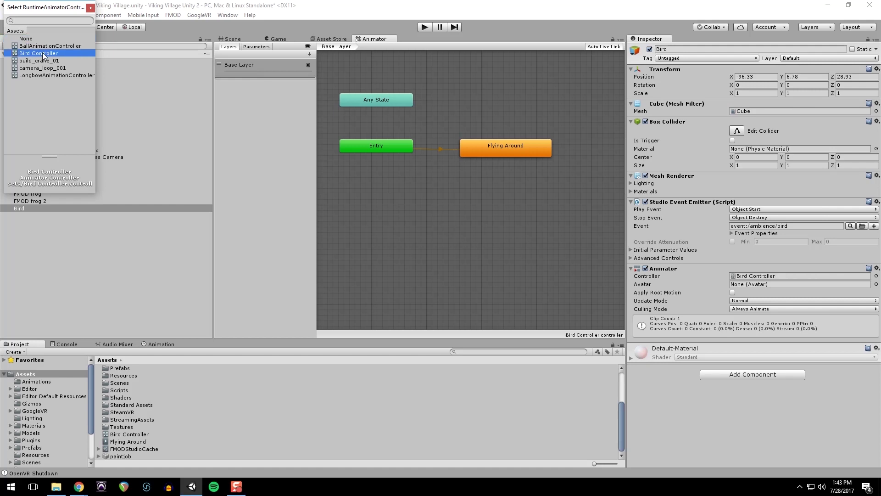
click(90, 8)
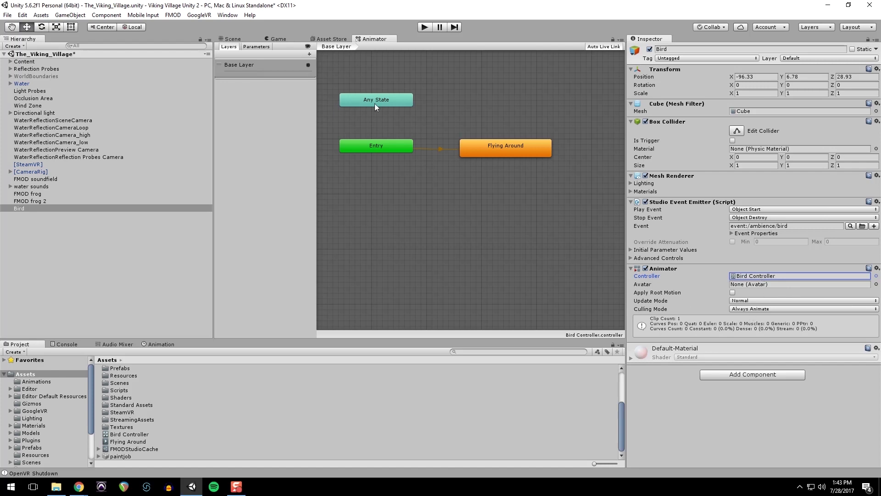
- Add the Bird's Transform Position as an animated property of the Flying Around clip
click(250, 39)
key(s)
right_drag(438, 233, 588, 255)
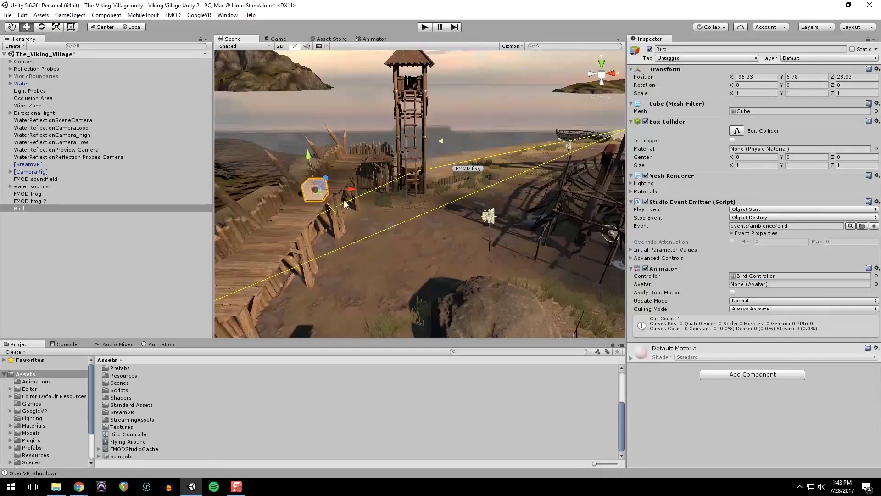
click(63, 209)
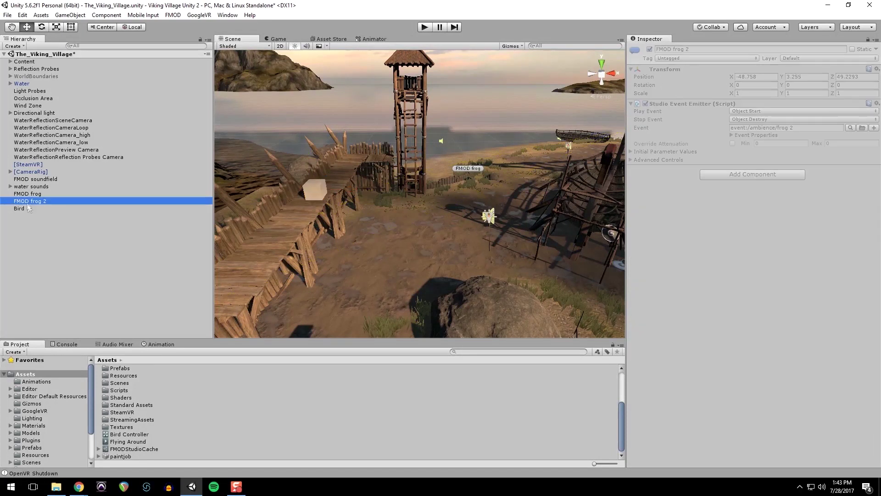
click(157, 345)
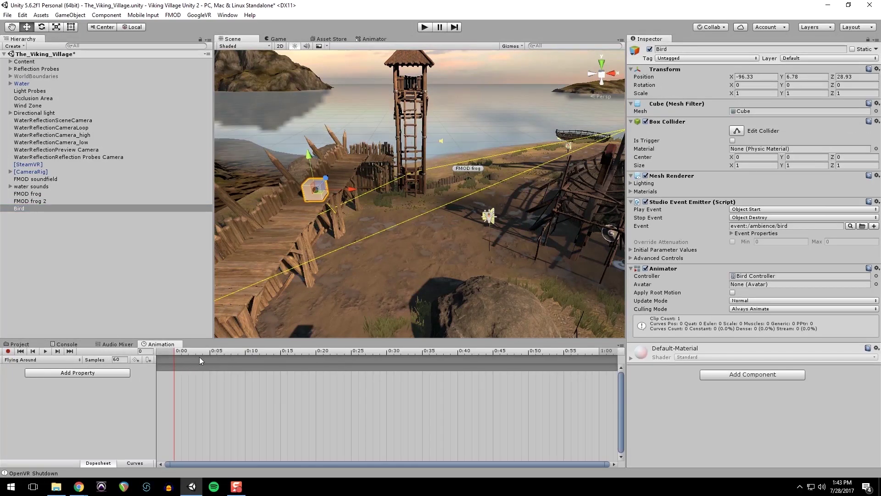
click(225, 15)
click(89, 376)
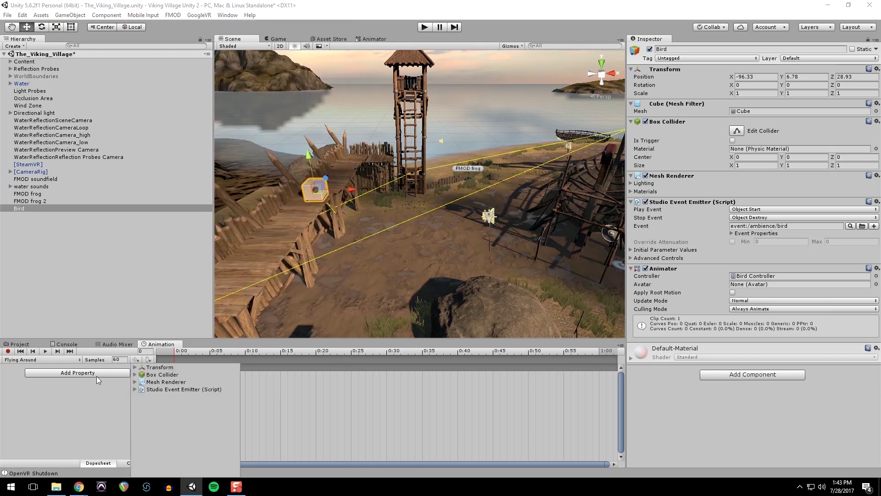
click(144, 370)
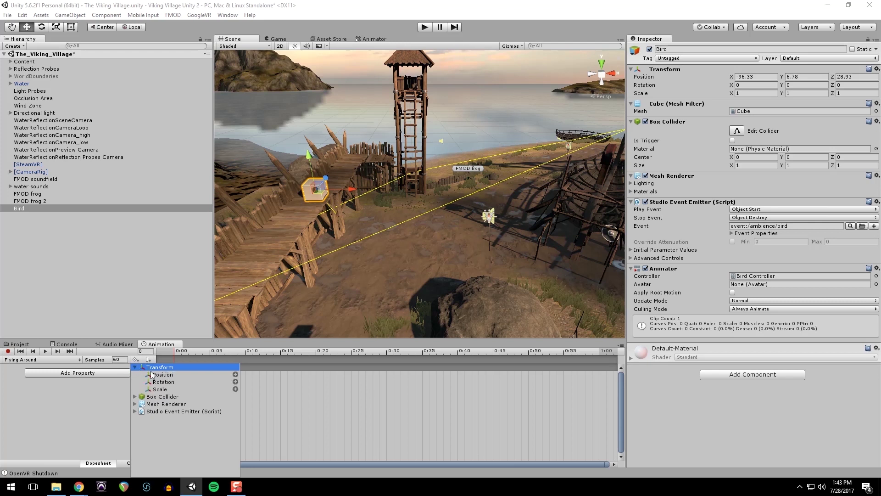
click(235, 375)
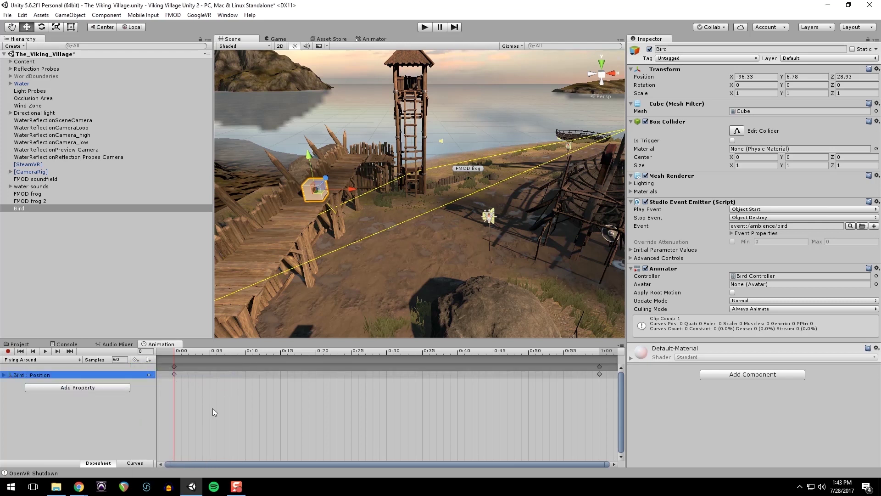
- Move the end Position keyframe of the Flying Around clip to 60:00 on the timeline
right_drag(355, 285, 350, 257)
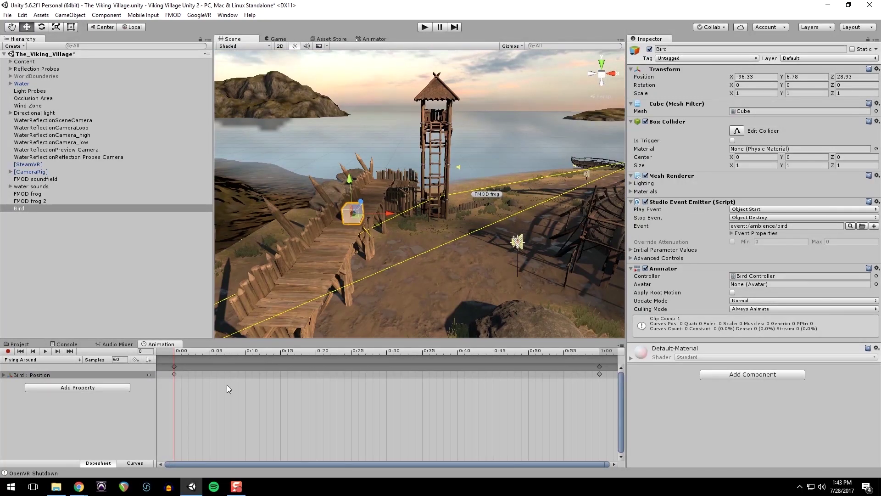
scroll(227, 385, down, 3)
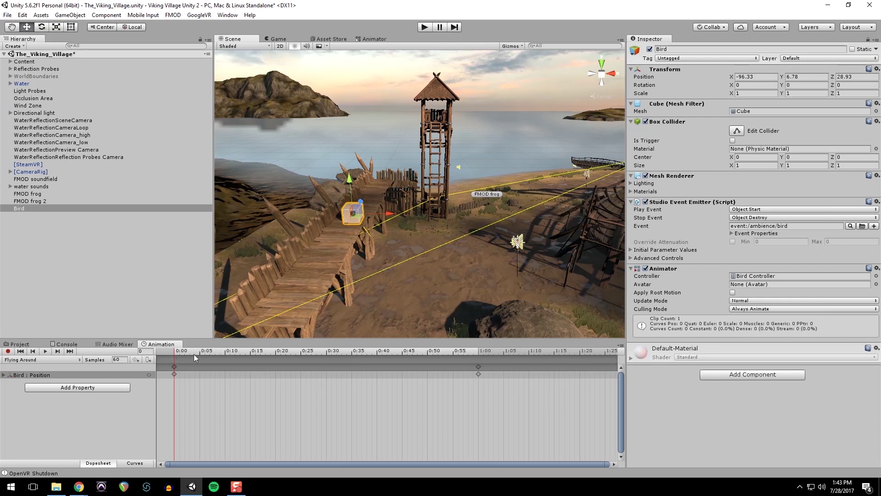
scroll(442, 407, down, 8)
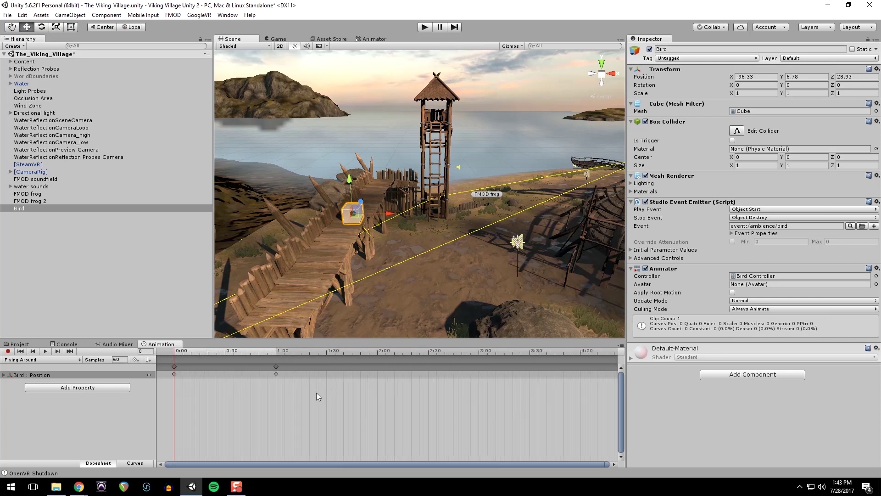
scroll(257, 388, down, 1)
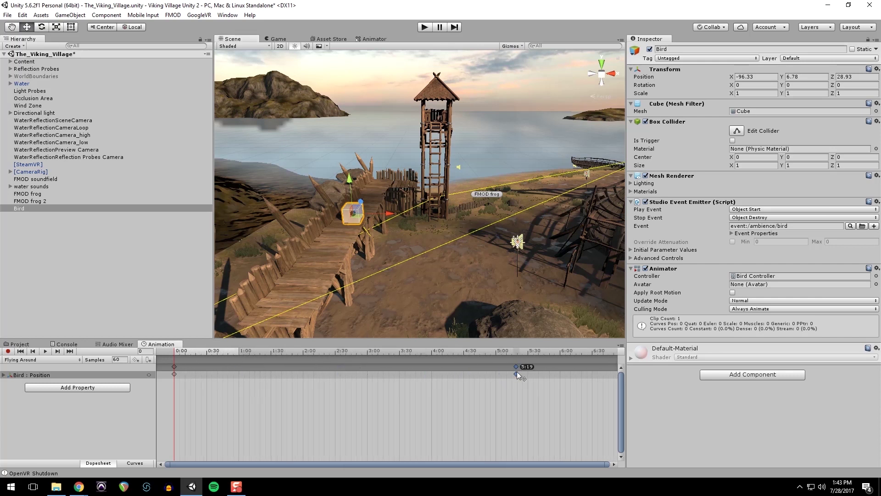
scroll(517, 372, down, 6)
drag(517, 371, 429, 371)
scroll(517, 372, down, 12)
scroll(517, 373, down, 5)
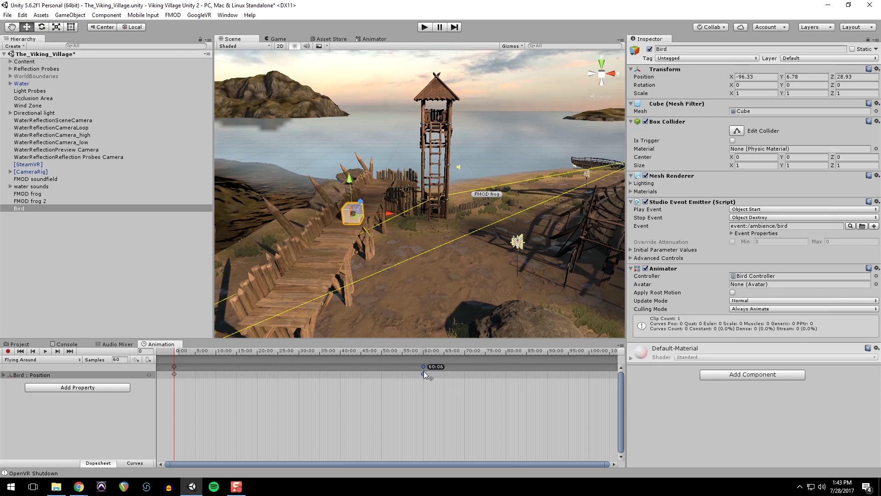
drag(423, 370, 423, 370)
scroll(423, 370, up, 6)
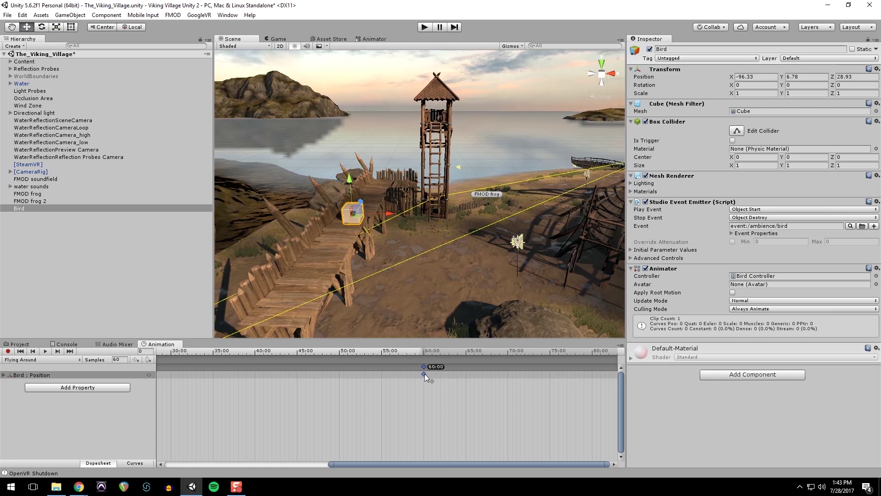
scroll(381, 384, down, 6)
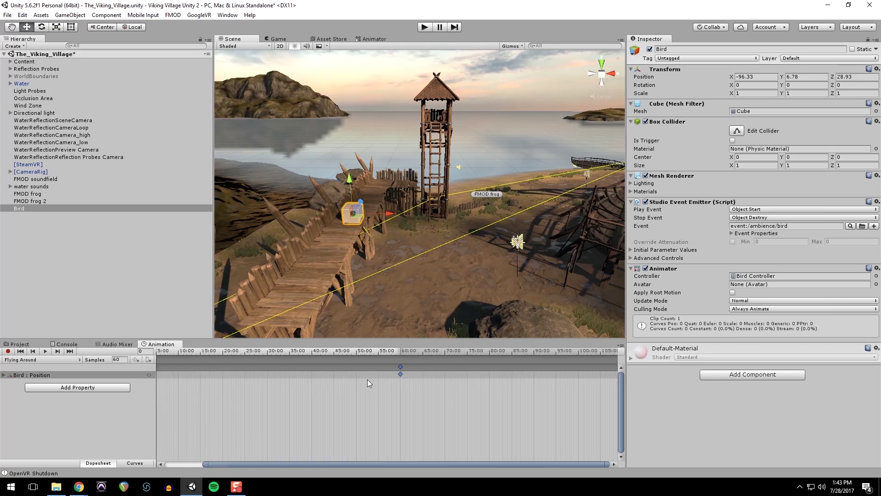
scroll(367, 379, down, 2)
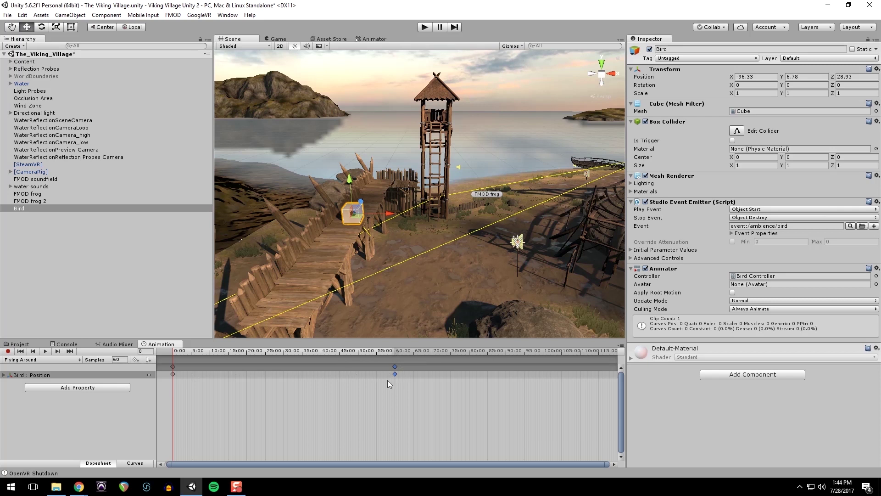
scroll(360, 384, up, 3)
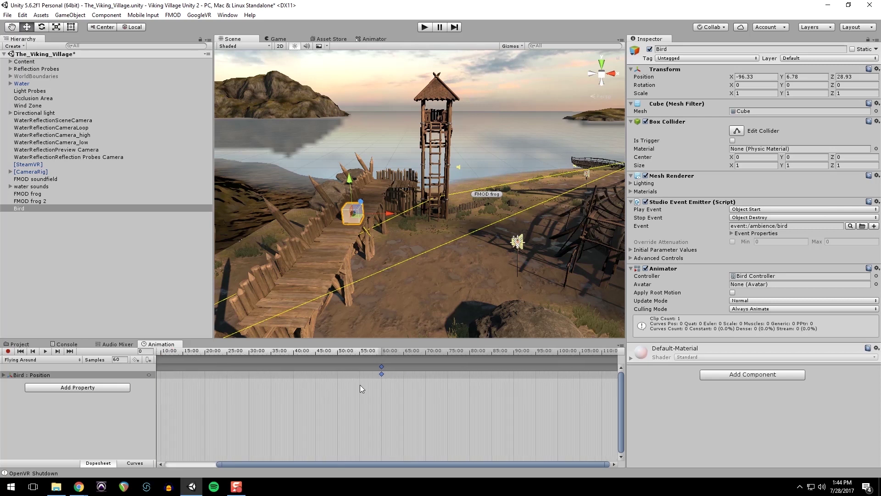
drag(375, 462, 296, 461)
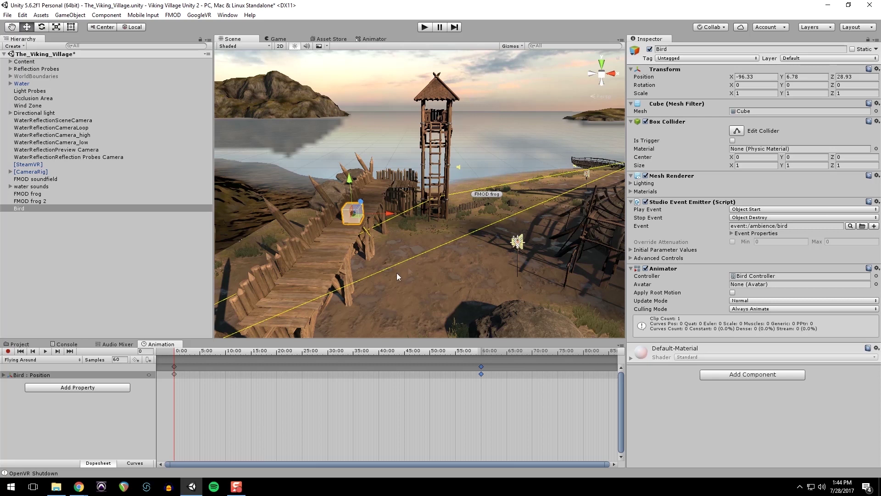
- Add a Position keyframe at frame 296 that holds the Bird at its starting position
drag(177, 354, 200, 353)
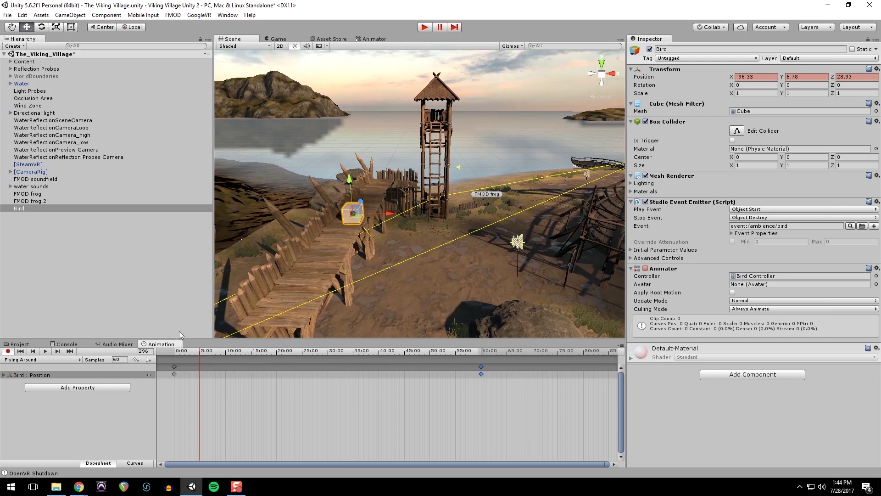
click(4, 375)
right_click(51, 376)
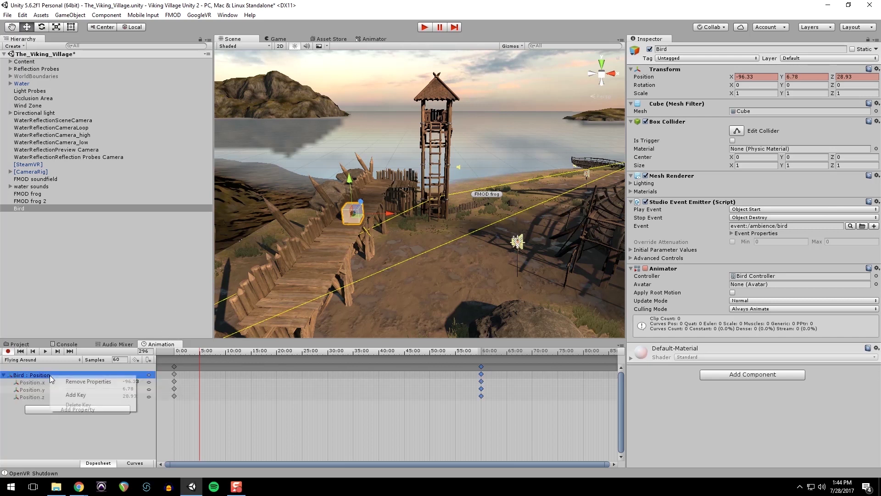
click(104, 396)
- Keyframe the Bird at frame 1174 in the air beside the watchtower, at about X -87.93, Y 11.96, Z 43.07
drag(201, 353, 274, 360)
drag(365, 207, 455, 177)
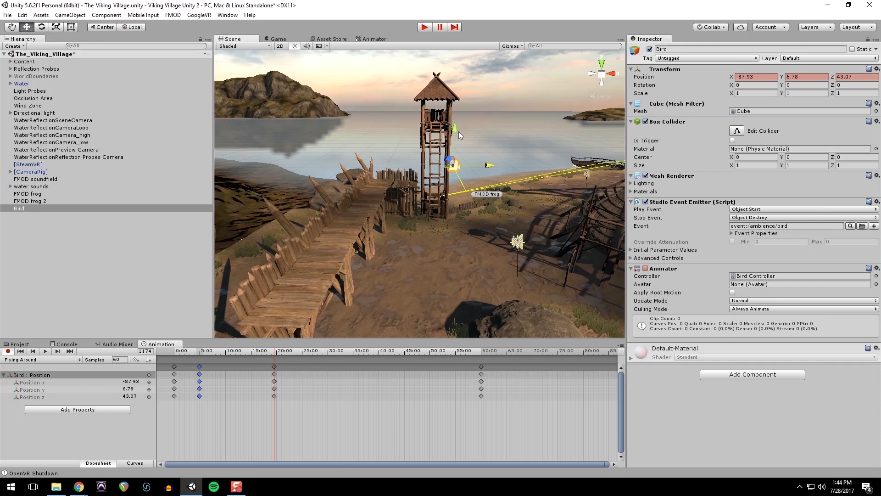
drag(459, 132, 458, 88)
key(f)
- Keyframe further Bird positions at about 30, 33, 44, 51 and 57 seconds to build the flight path
right_drag(460, 140, 343, 170)
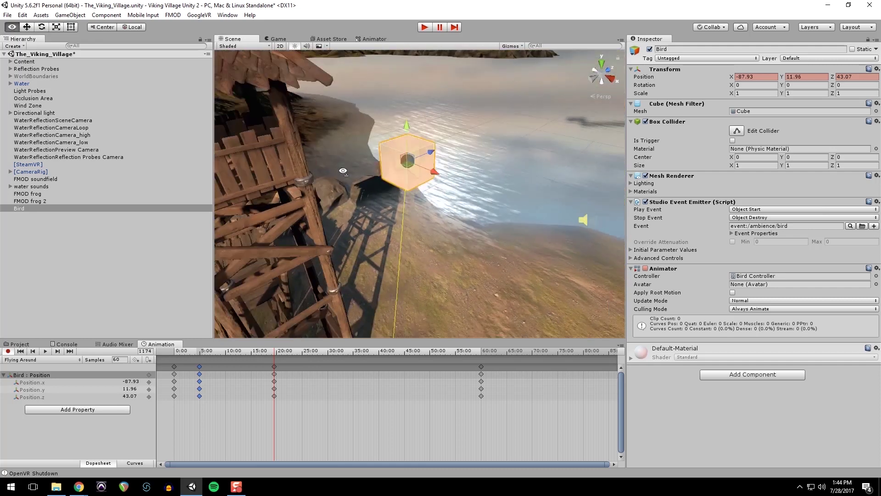
alt+drag(343, 171, 349, 179)
drag(404, 170, 285, 232)
drag(284, 232, 290, 243)
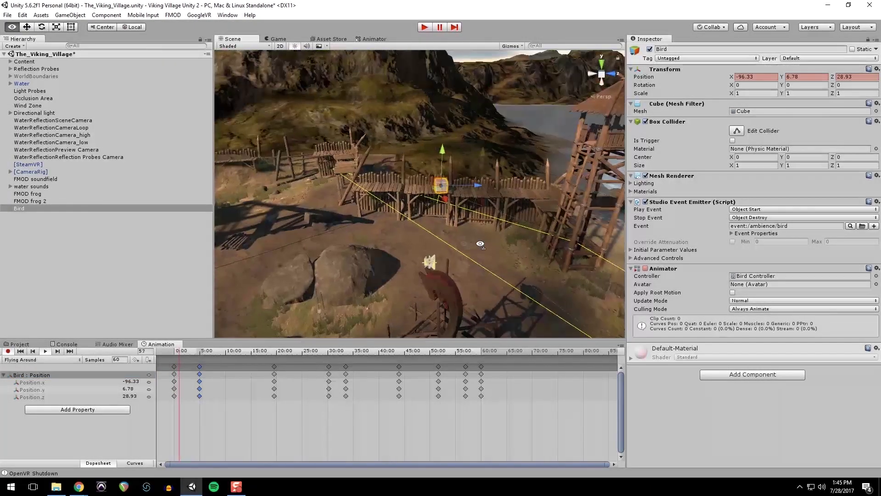
- Preview the Bird's flight past the watchtower from several angles and leave animation record mode
alt+drag(480, 244, 323, 277)
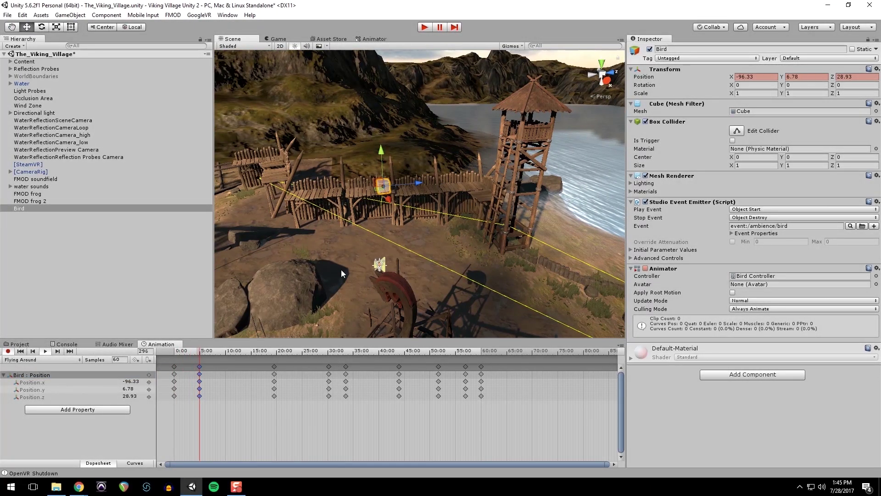
alt+drag(306, 273, 384, 267)
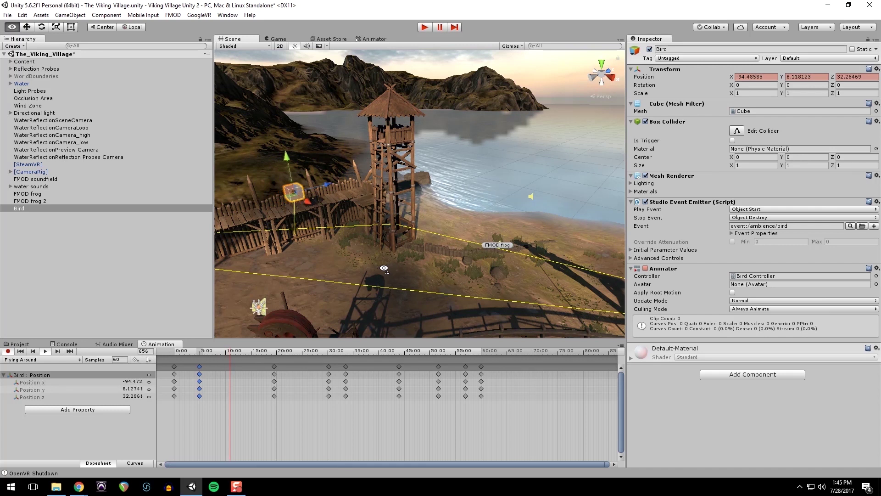
scroll(384, 268, down, 1)
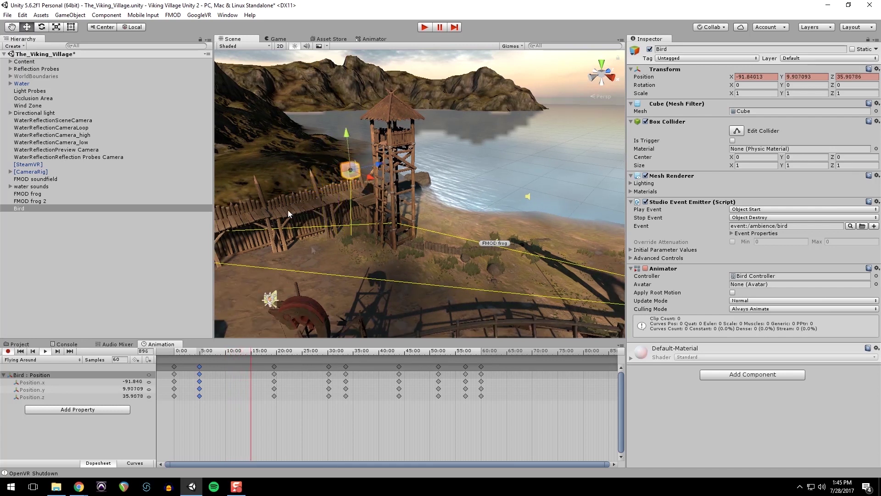
click(8, 350)
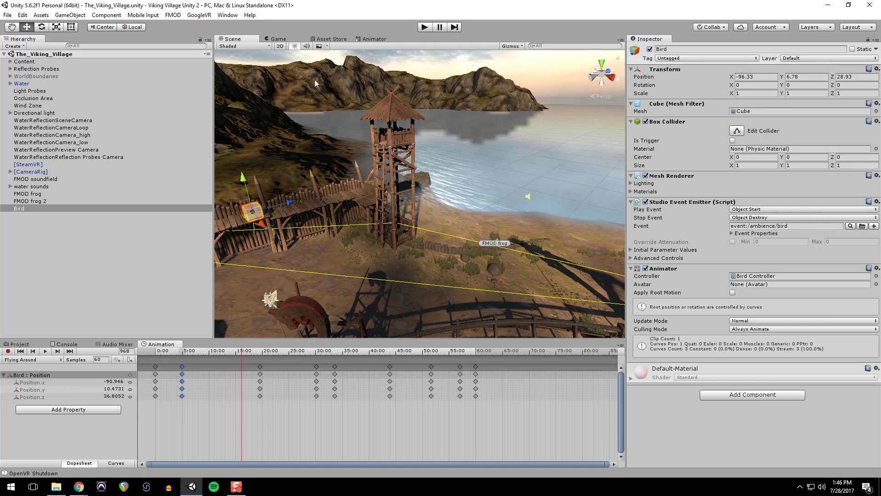
- Add a Steam VR_Laser Pointer component to Controller (left) under [CameraRig]
click(46, 173)
key(Right)
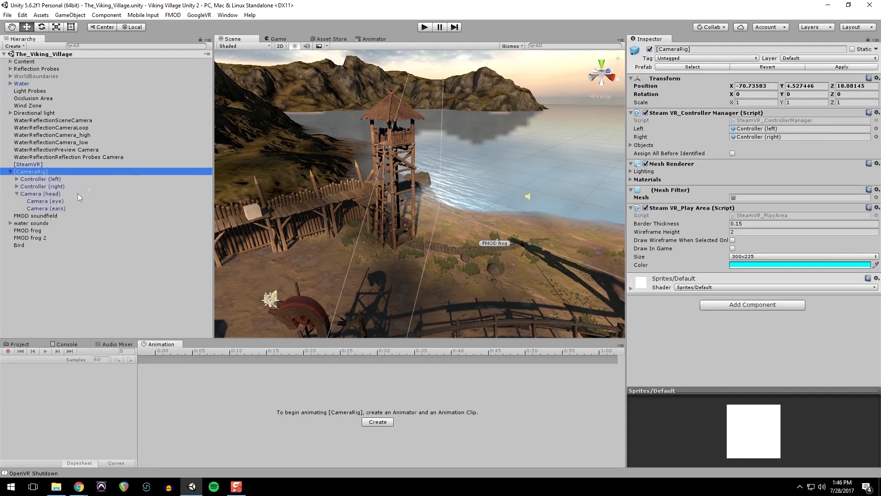
key(Down)
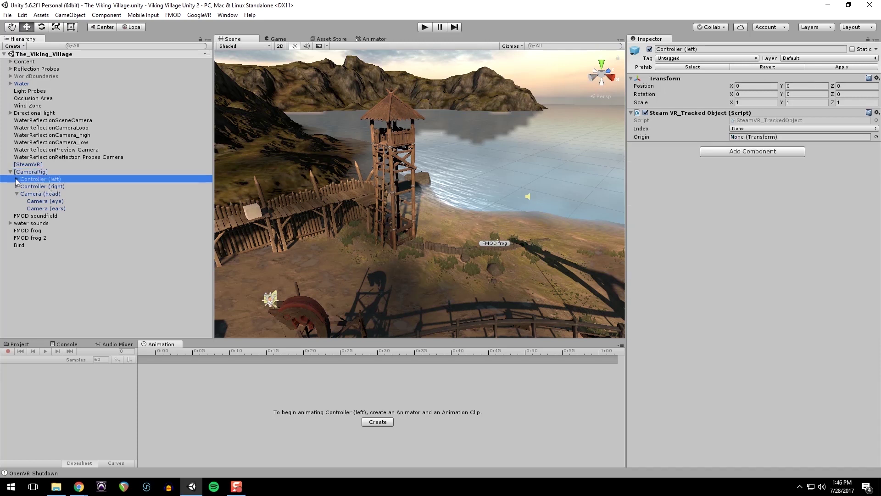
click(17, 179)
click(17, 179)
click(23, 172)
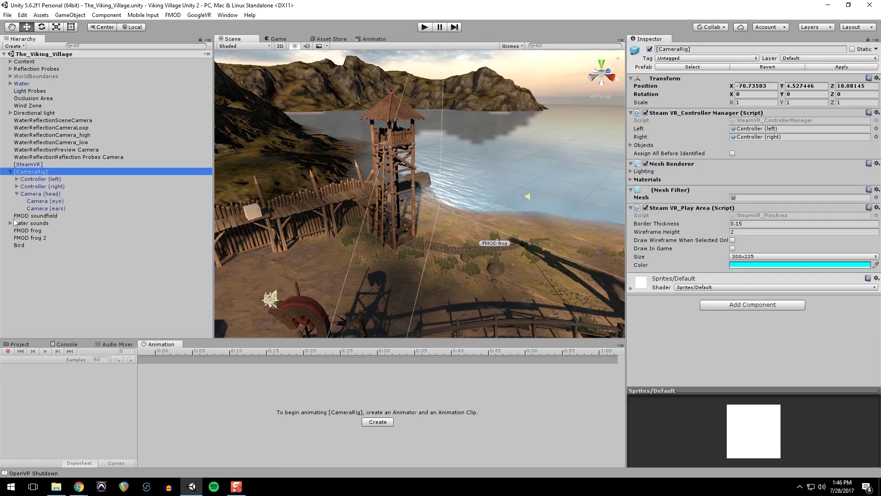
click(45, 179)
click(748, 153)
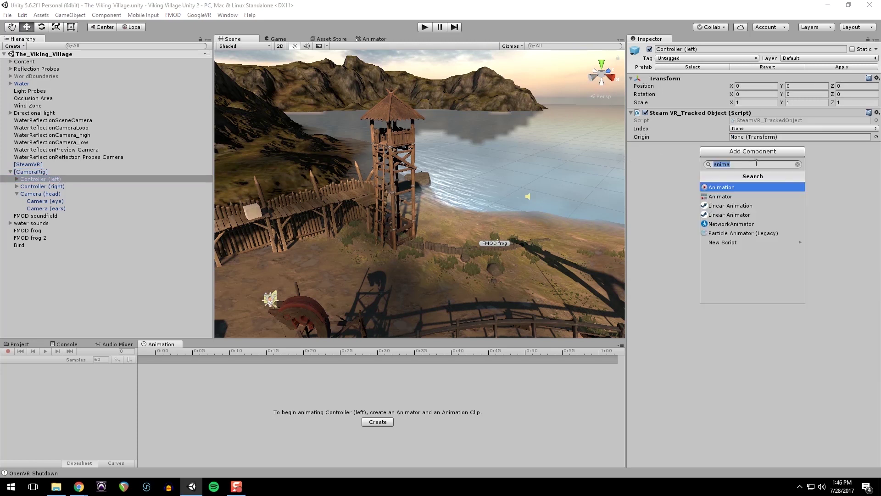
key(BackSpace)
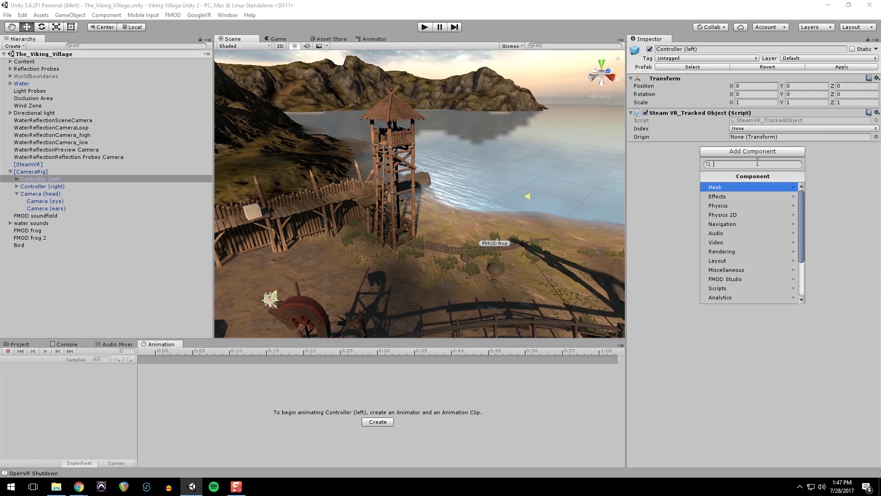
text(steam vr)
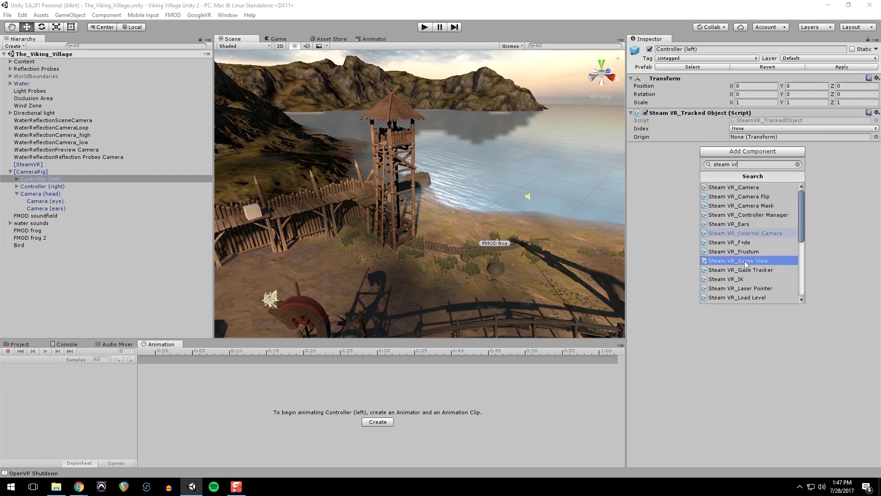
click(769, 288)
- Set the laser pointer's colour on Controller (left) to bright red
click(818, 171)
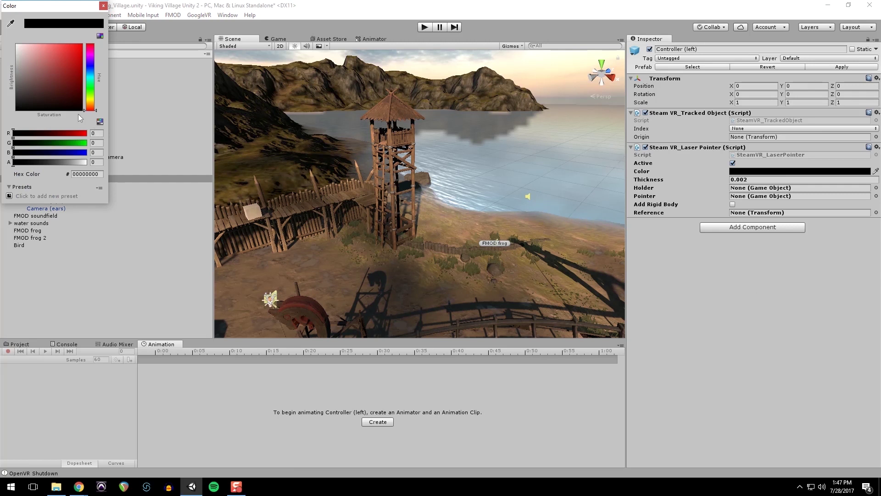
drag(79, 95, 82, 46)
click(104, 6)
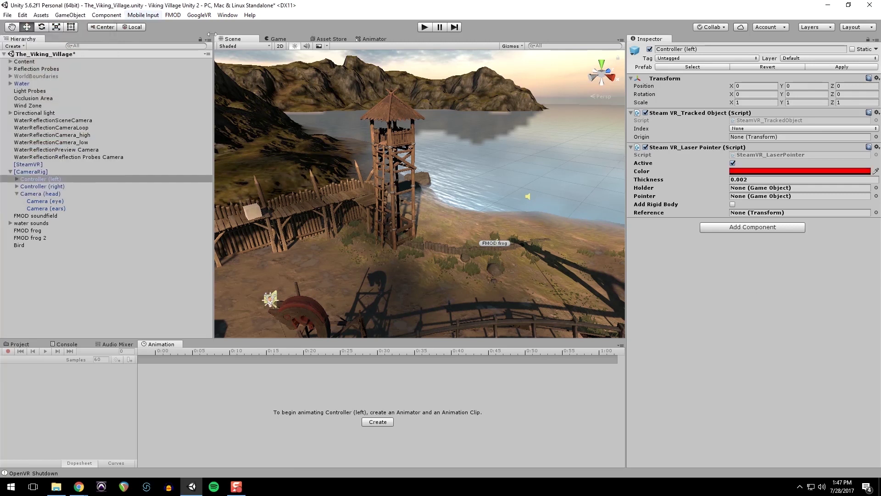
- Add a Steam VR_Teleporter component to Controller (left)
click(767, 228)
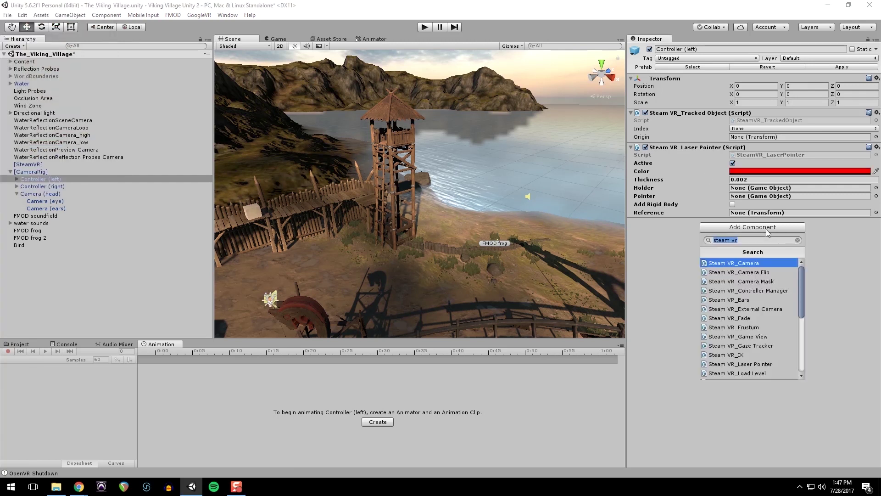
key(Right)
text(tele)
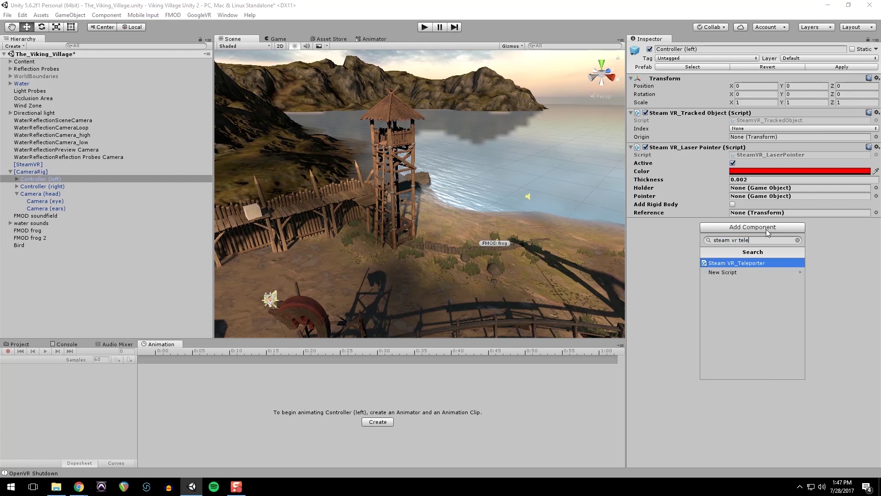
click(772, 264)
- Enable Teleport On Click with the teleport type Teleport Type Use Collider, and save the scene
click(733, 239)
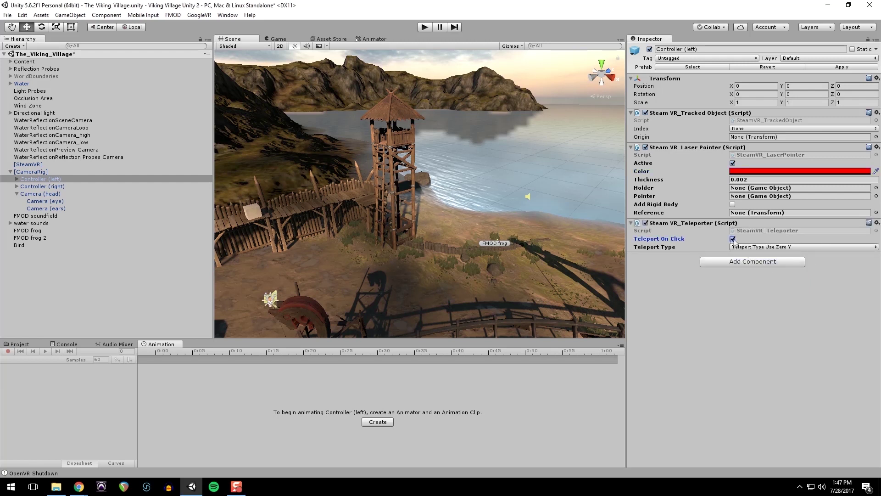
click(773, 247)
click(780, 267)
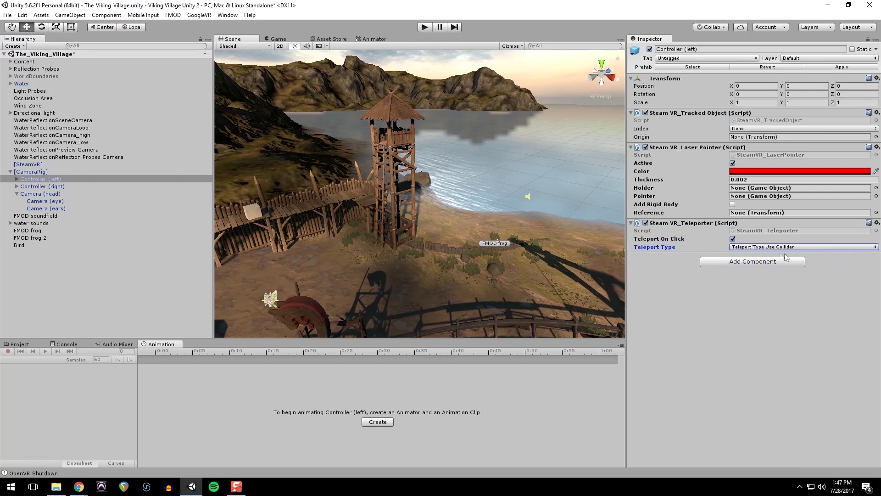
key(ctrl+s)
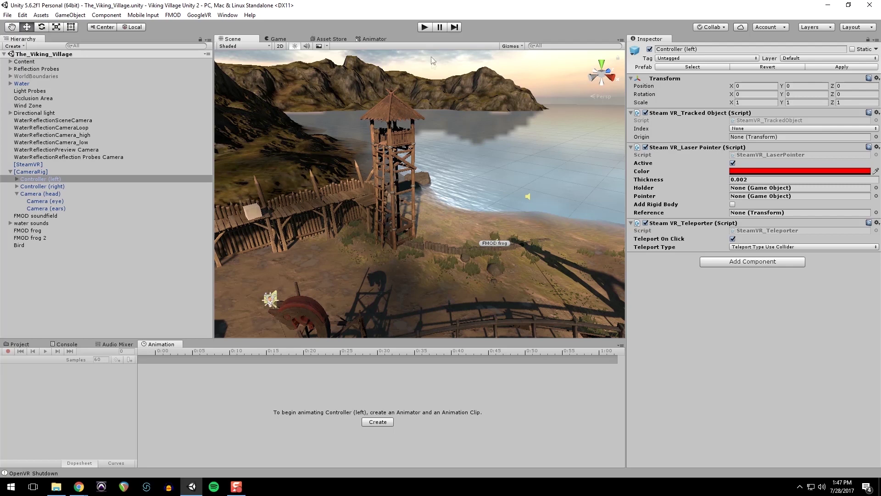
- Run the scene in play mode, and collapse the Teleporter and Laser Pointer components of Controller (left)
click(424, 27)
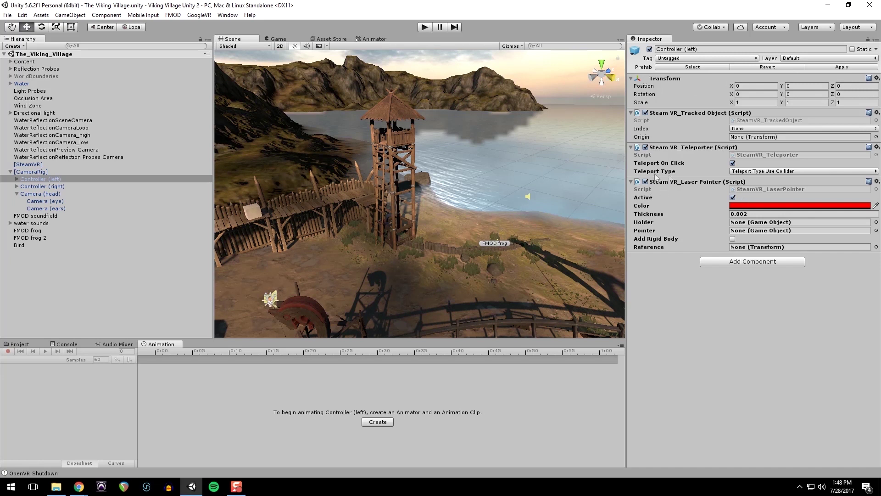
click(631, 182)
click(630, 148)
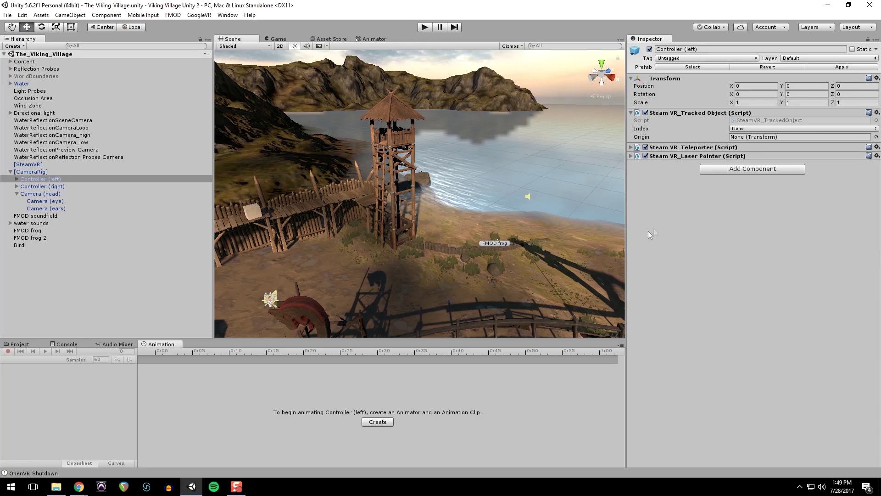